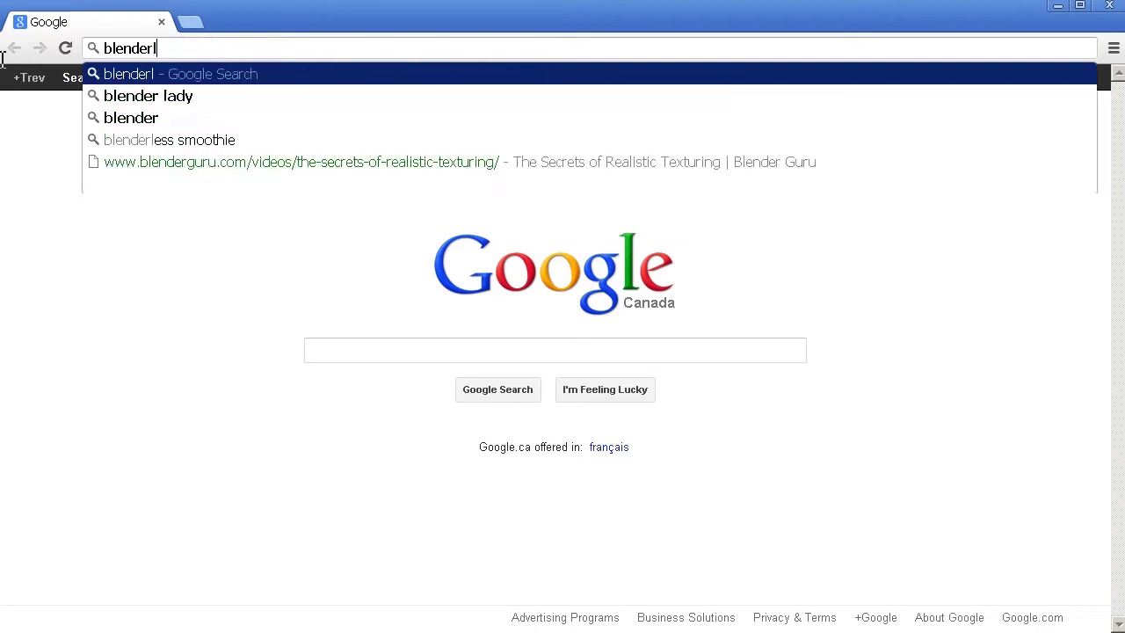
# Step: Open the Get Blender download page on blender.org and look through the Blender 2.66a packages for each platform
pyautogui.write('g')
pyautogui.press('Return')
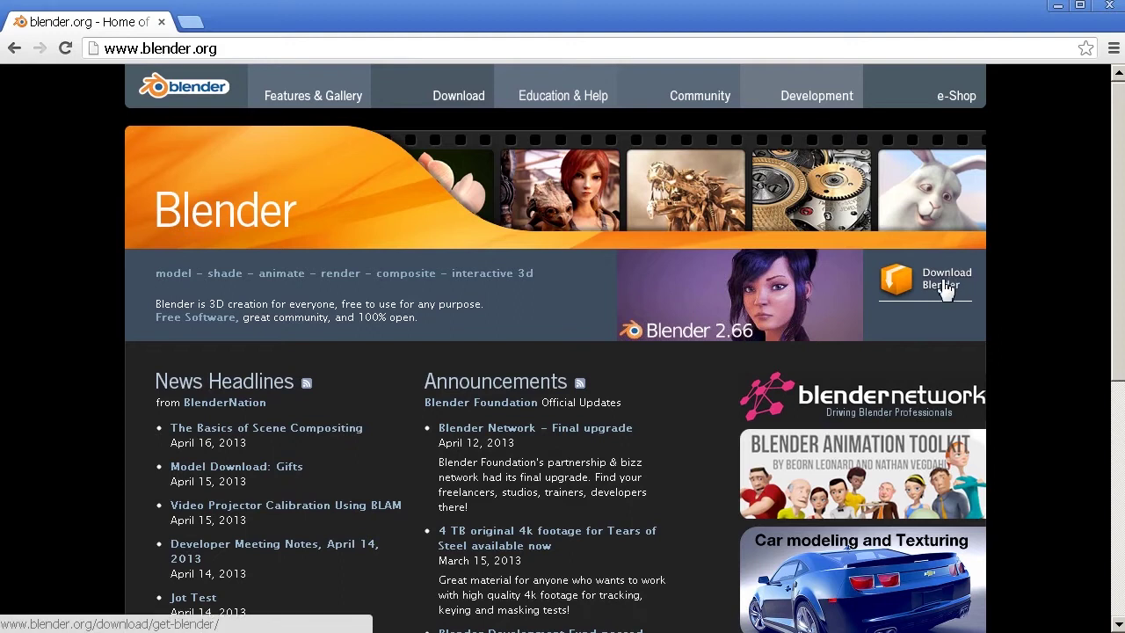
pyautogui.click(457, 94)
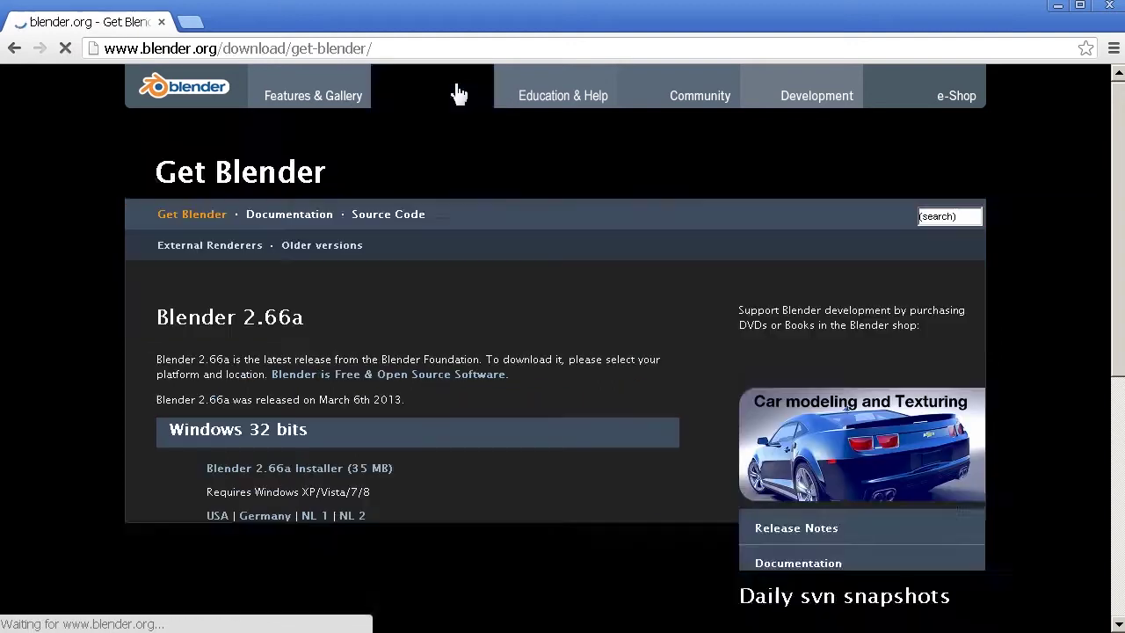
pyautogui.scroll(-2, 432, 283)
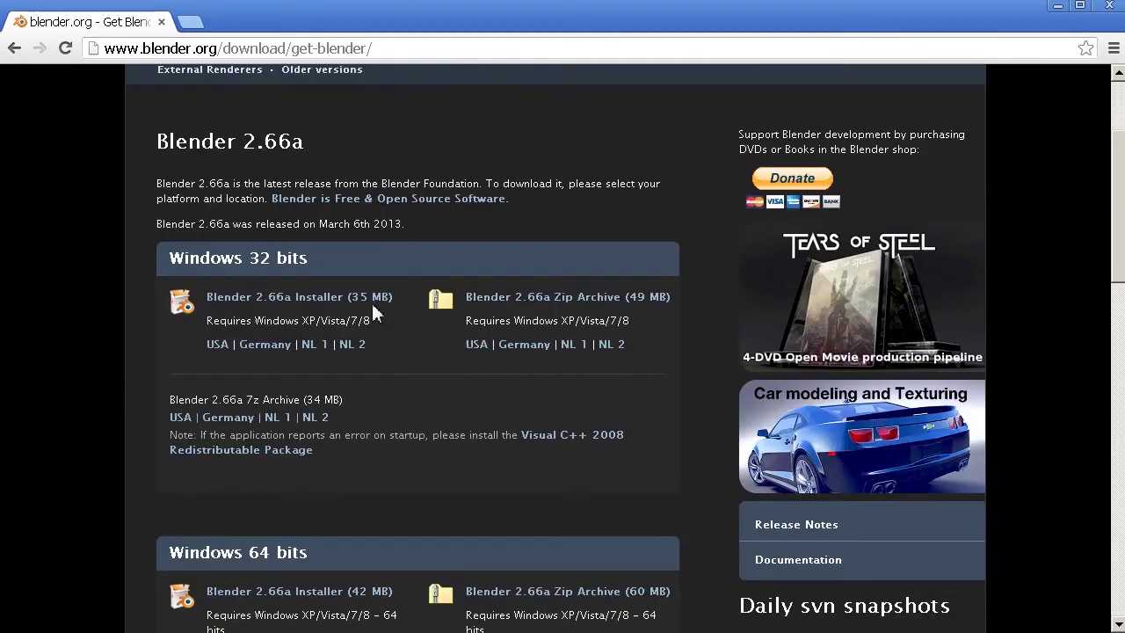
pyautogui.scroll(-4, 208, 280)
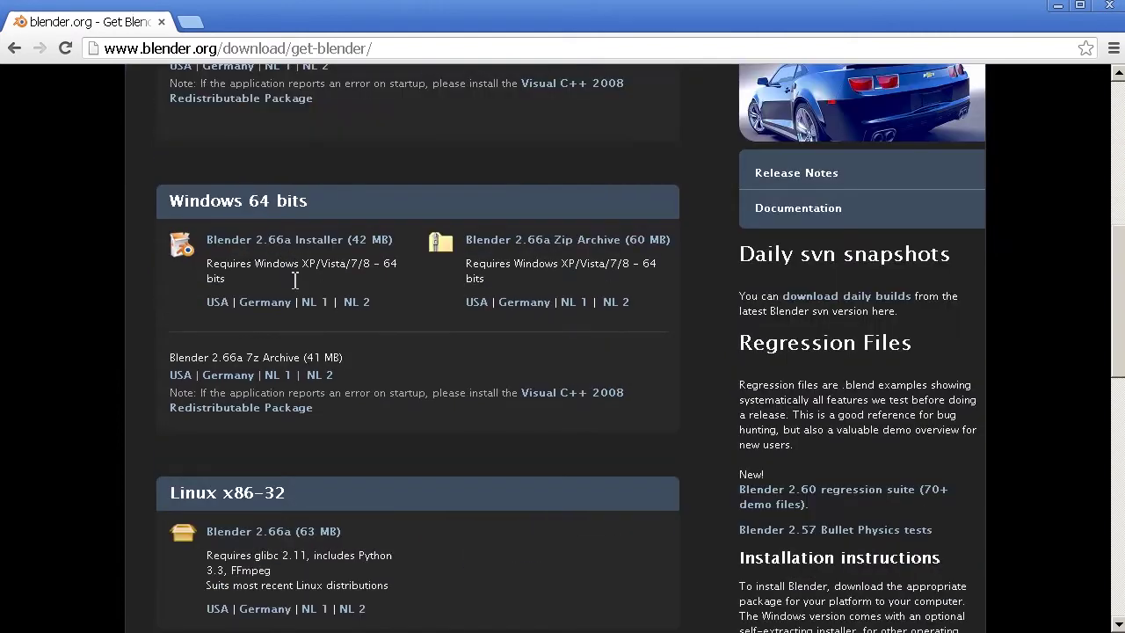
pyautogui.scroll(-9, 264, 290)
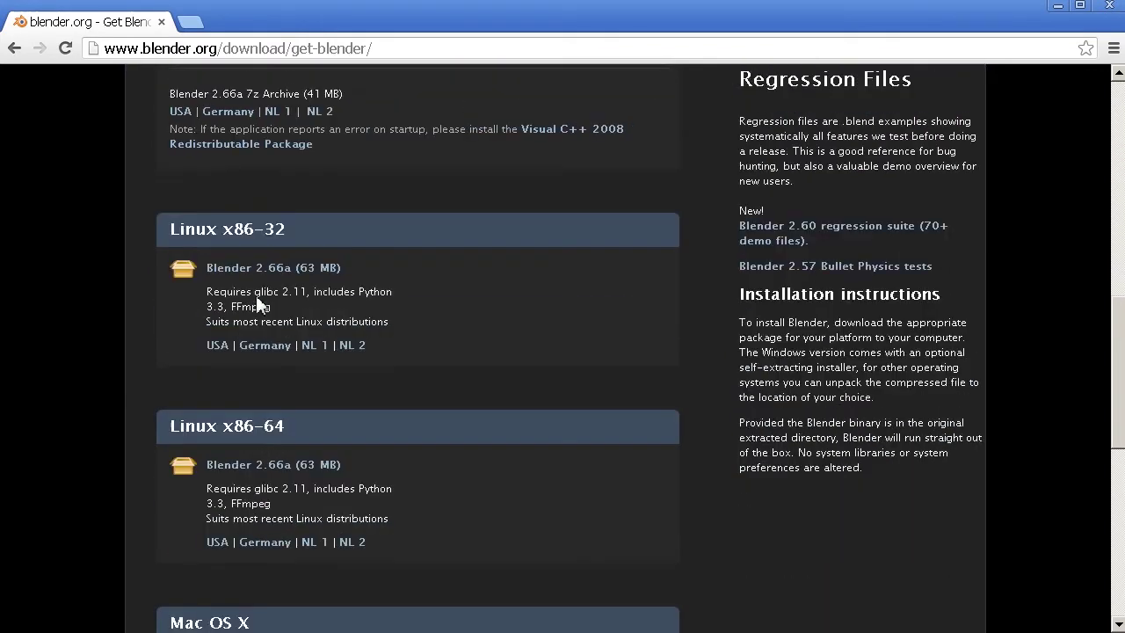
pyautogui.scroll(4, 256, 304)
pyautogui.scroll(10, 256, 295)
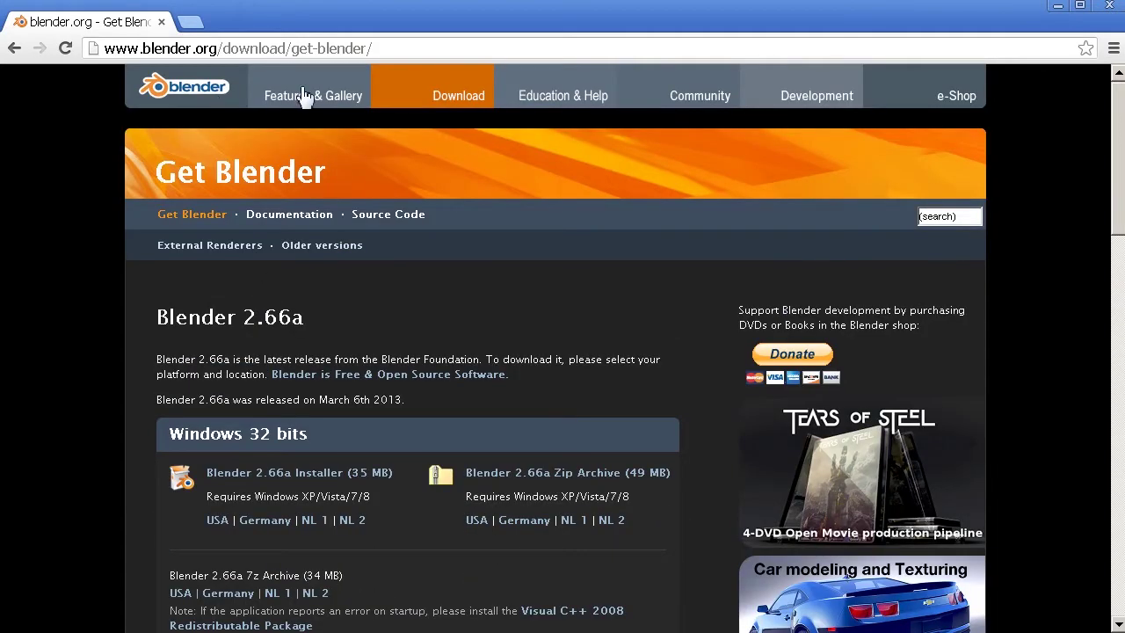
# Step: Go to blendswap.com and log in to the site
pyautogui.click(395, 48)
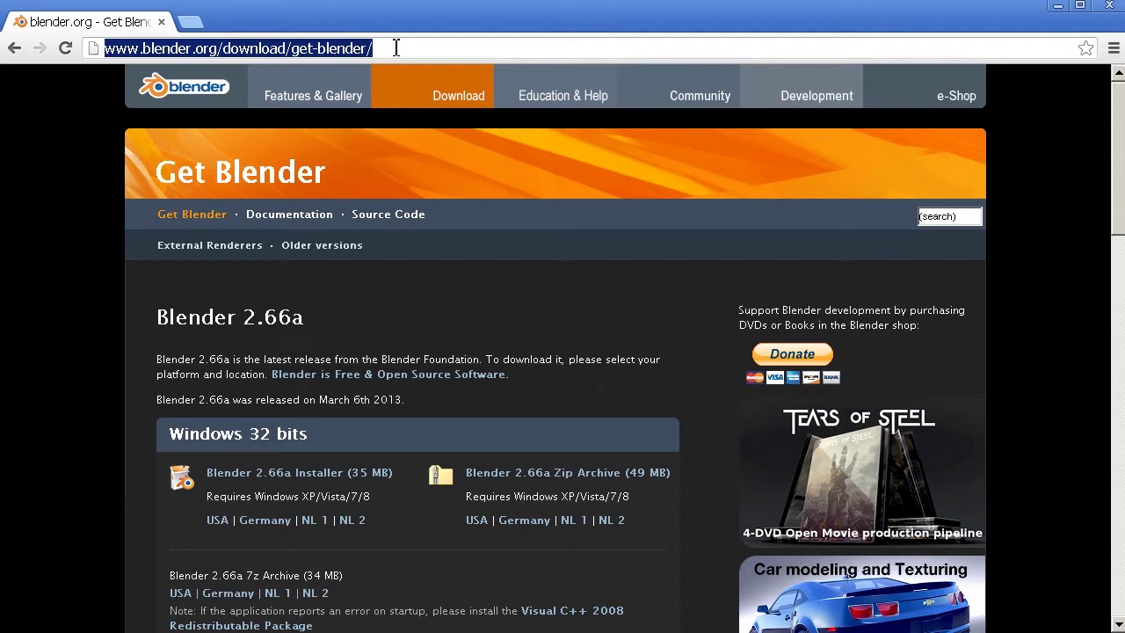
pyautogui.write('blends')
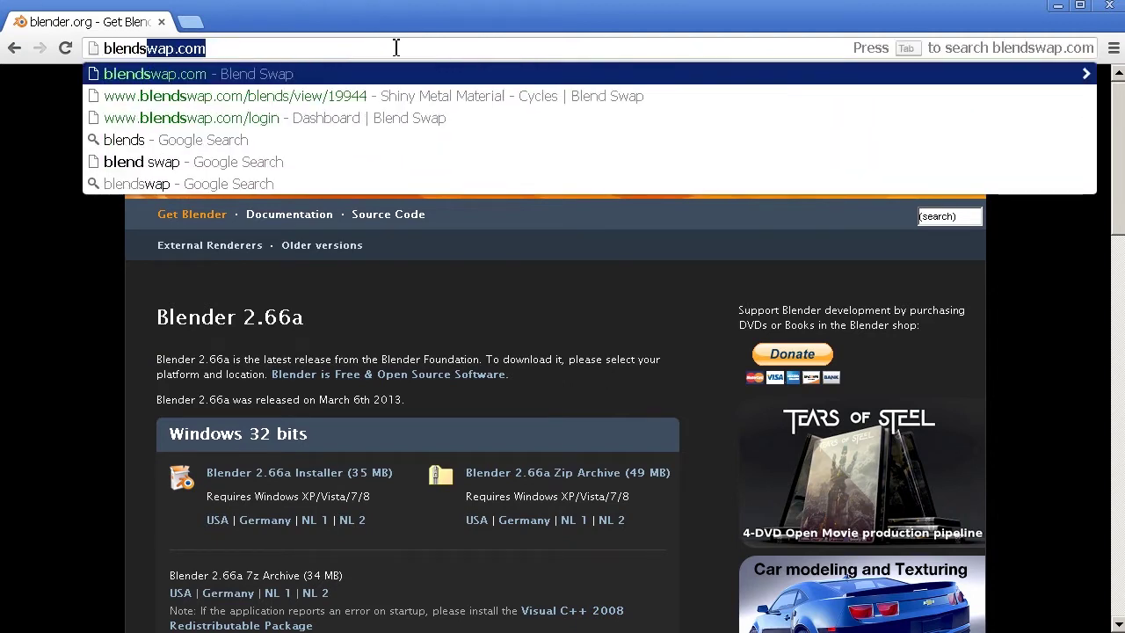
pyautogui.write('wap.')
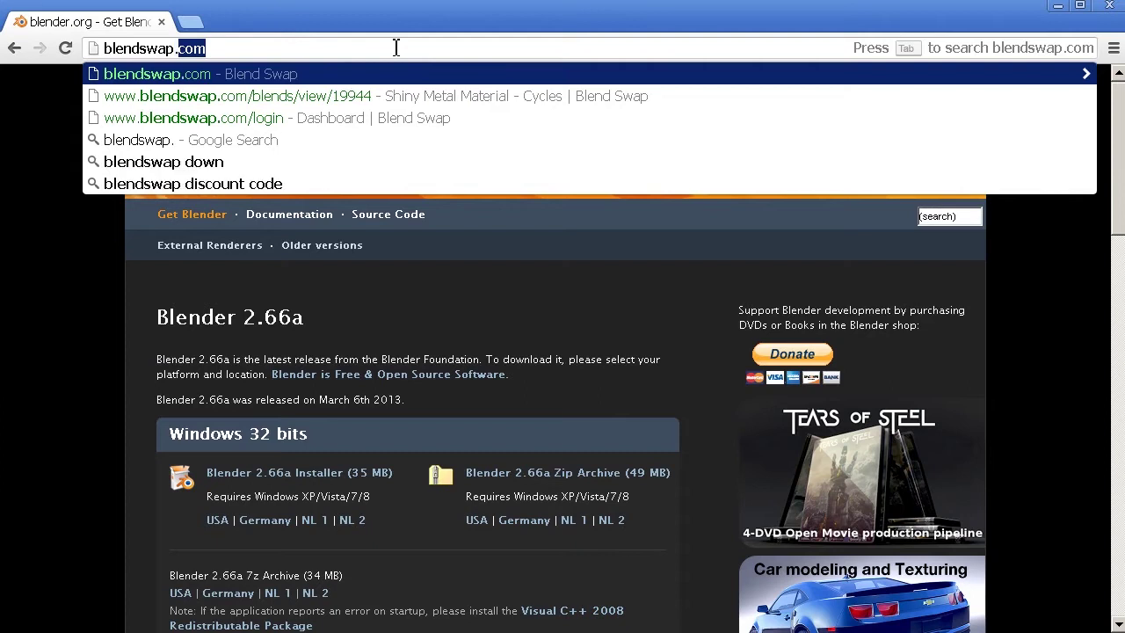
pyautogui.write('com')
pyautogui.press('Return')
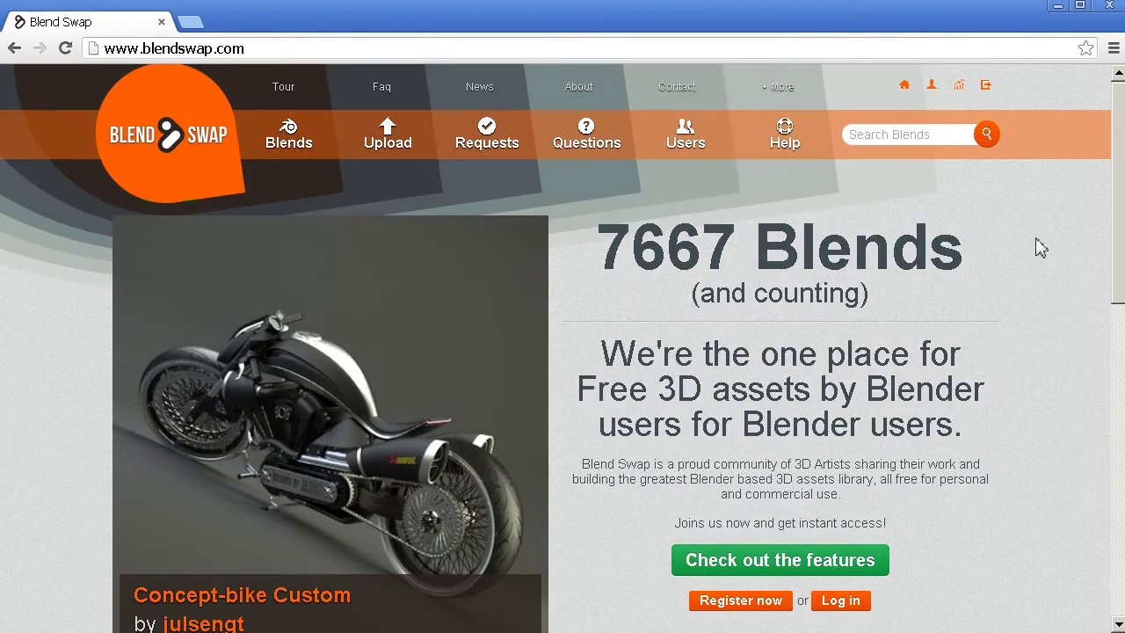
pyautogui.click(848, 601)
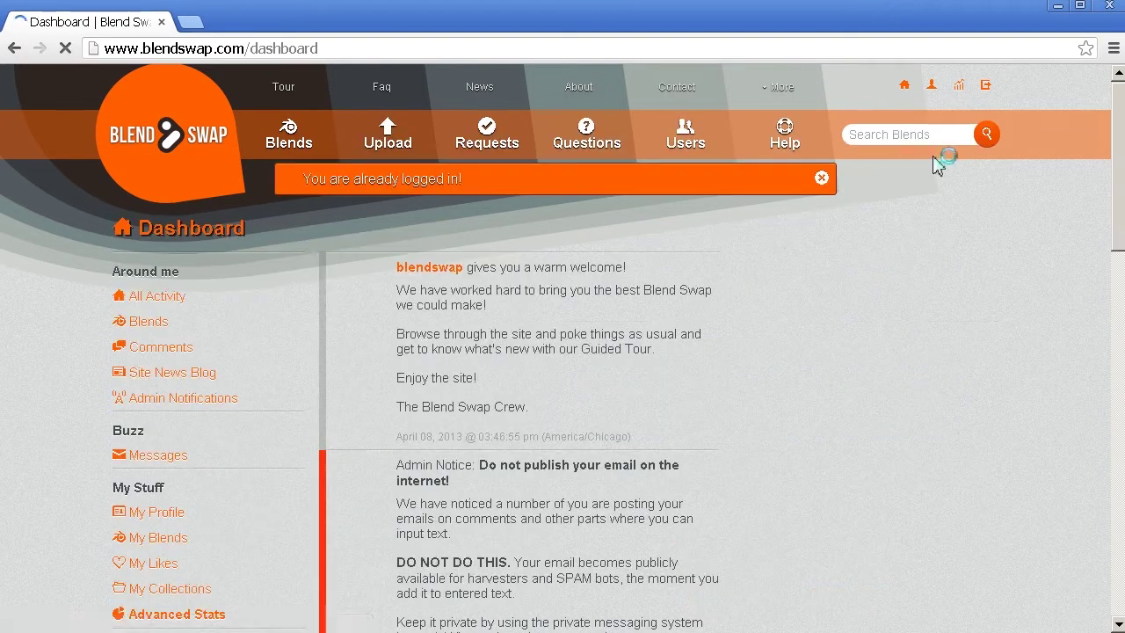
# Step: Search Blend Swap for "shiny metal" and open the Shiny Metal Material - Cycles blend
pyautogui.click(913, 138)
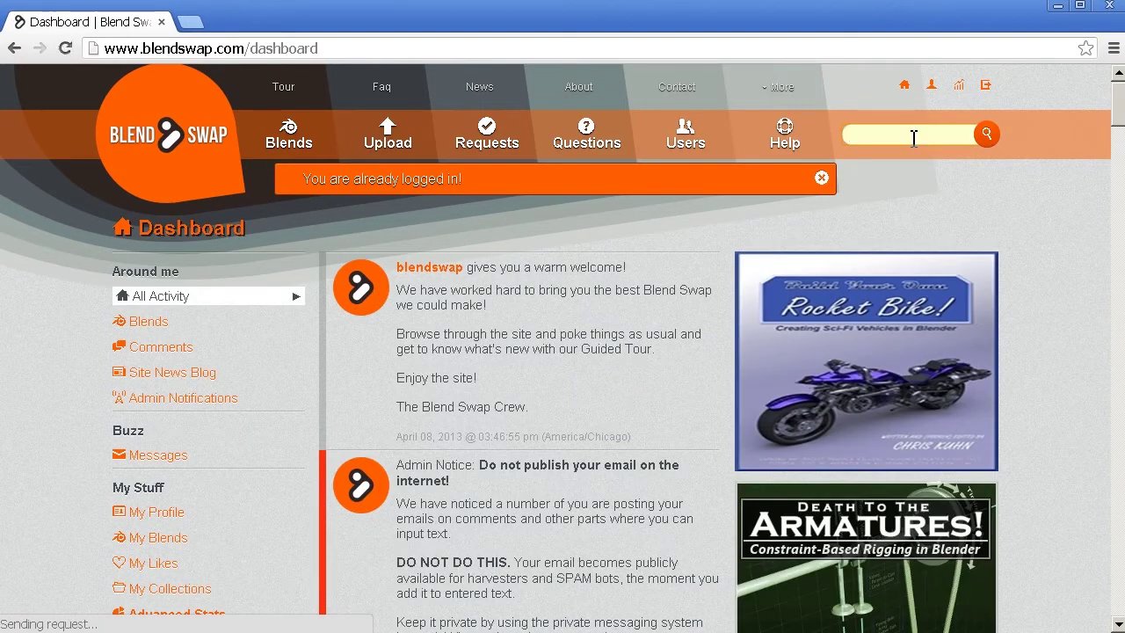
pyautogui.write('shiny metal')
pyautogui.press('Return')
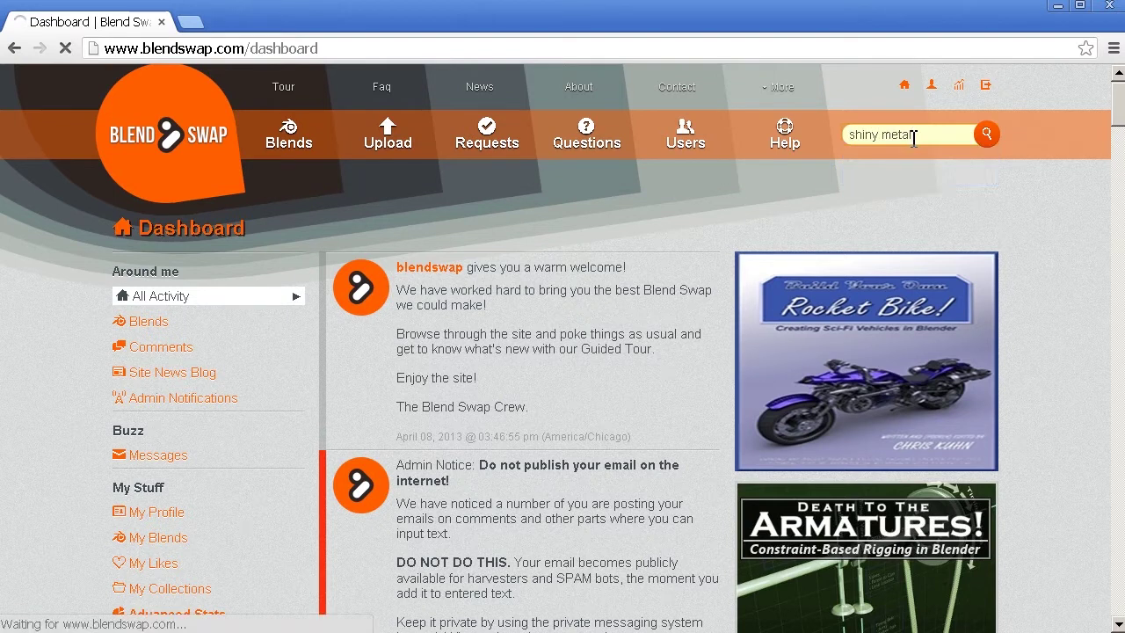
pyautogui.scroll(-2, 565, 309)
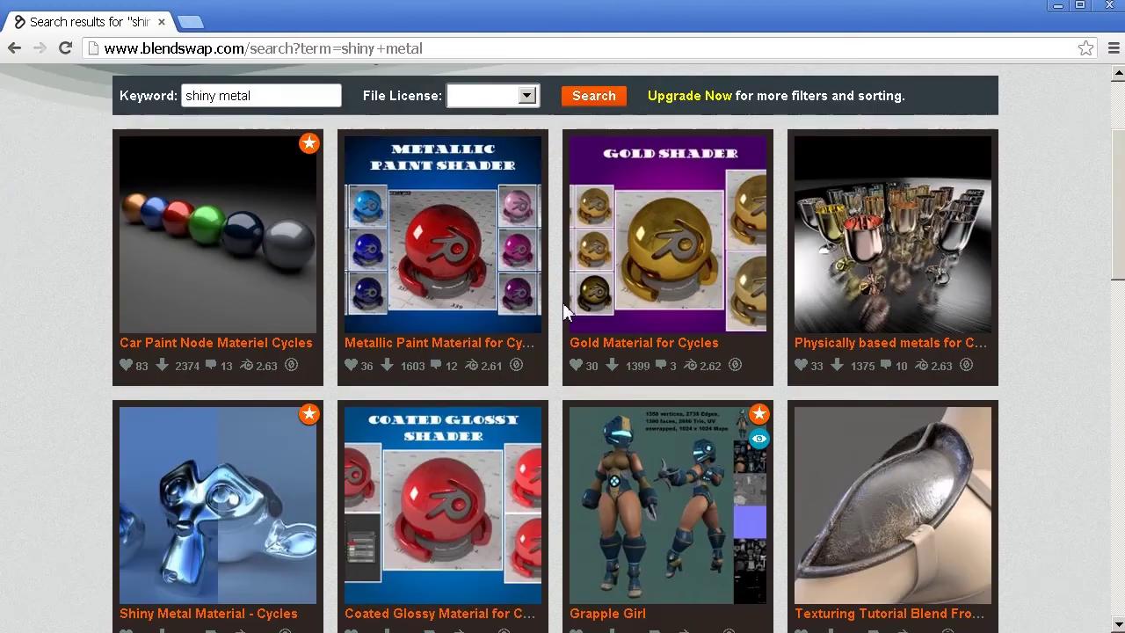
pyautogui.scroll(-3, 565, 309)
pyautogui.click(186, 242)
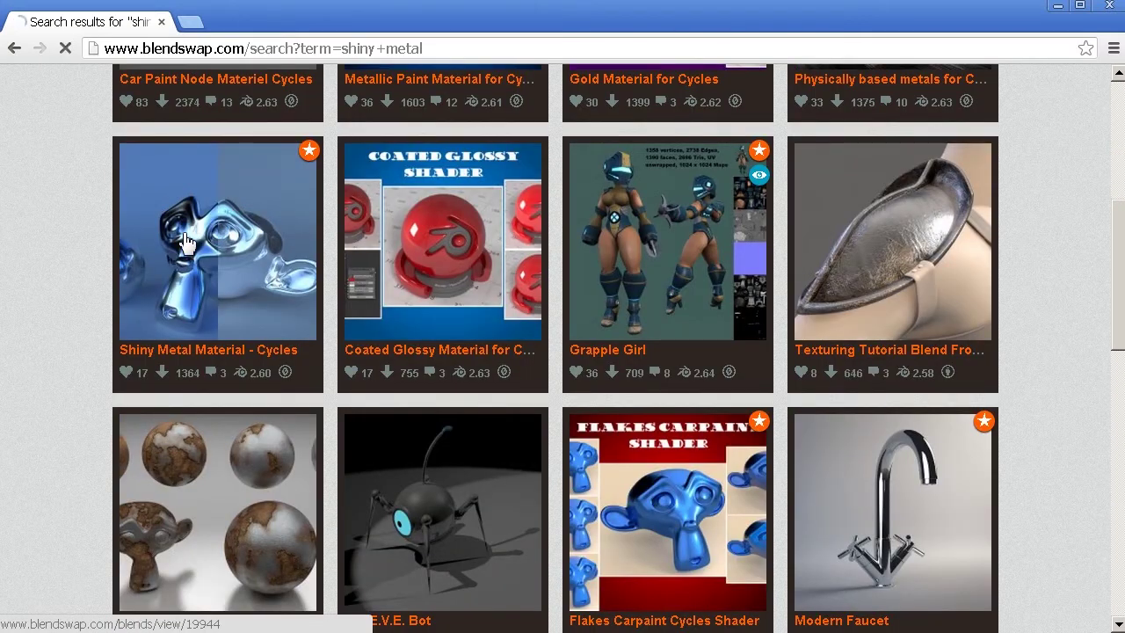
# Step: Download the Shiny Metal Material blend, agreeing to its Creative Commons Public Domain license
pyautogui.scroll(-2, 520, 315)
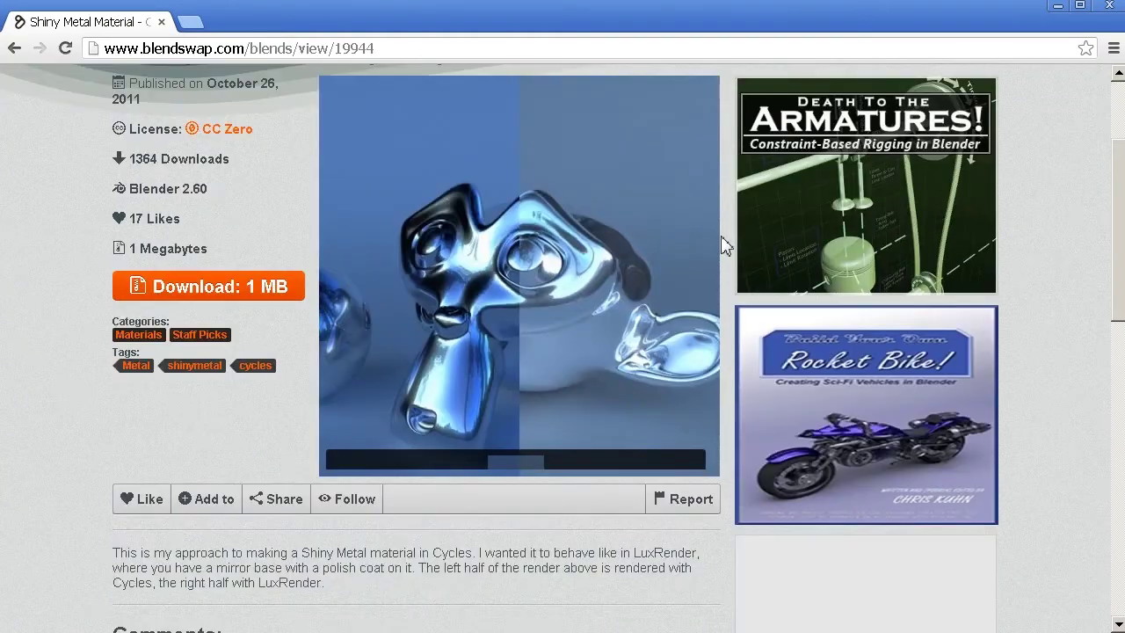
pyautogui.click(204, 288)
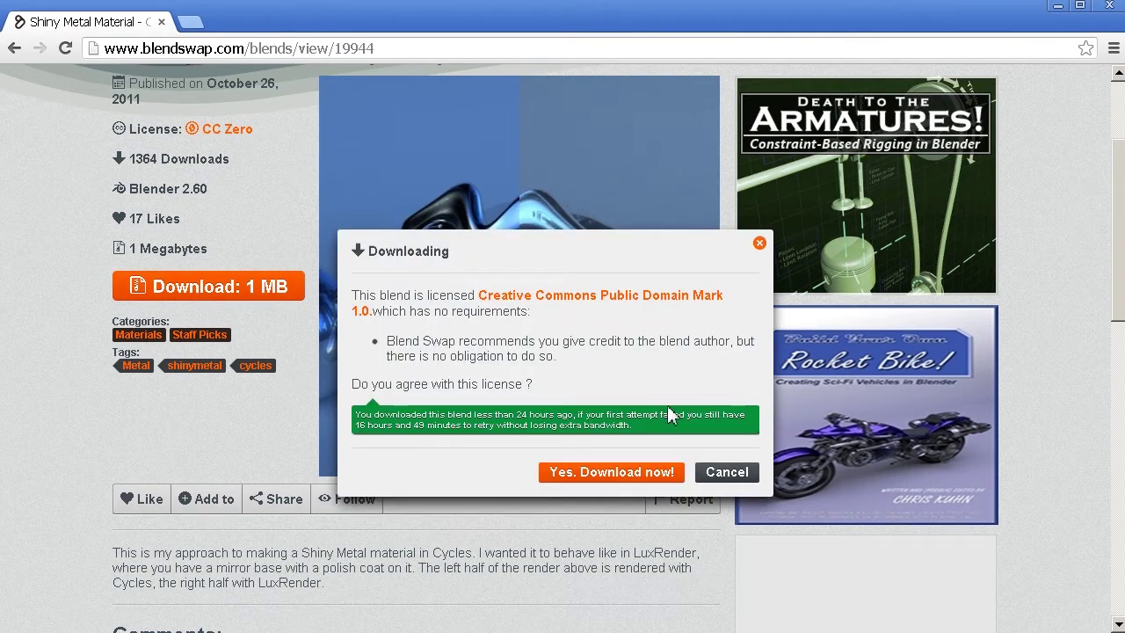
pyautogui.click(641, 475)
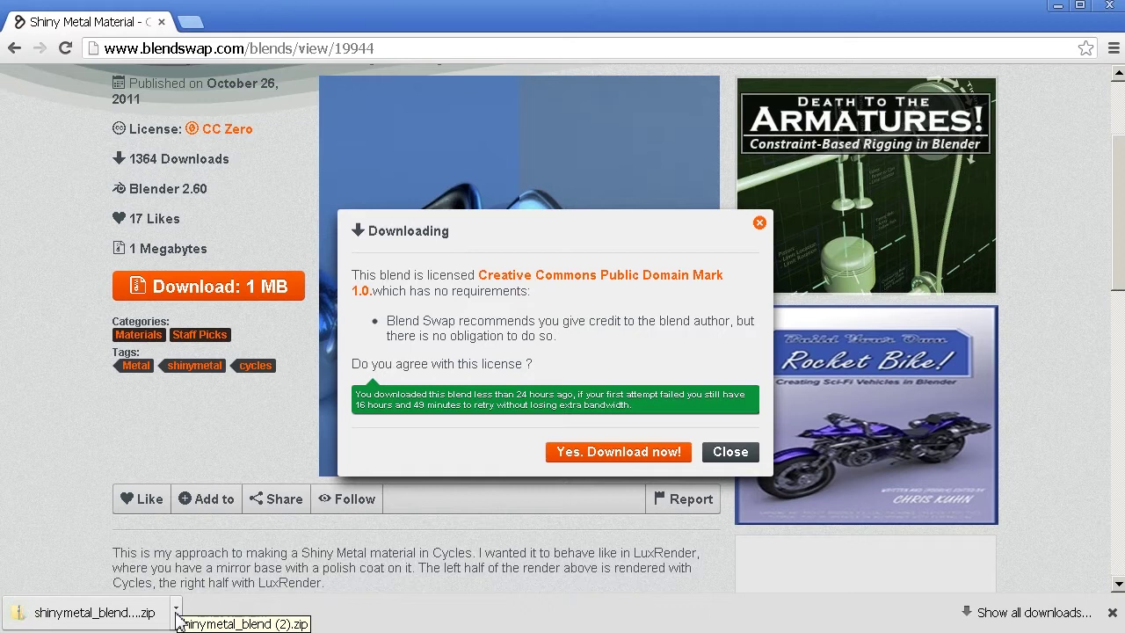
# Step: Extract the downloaded shinymetal_blend archive to the suggested subfolder of Downloads and close both folder windows
pyautogui.click(176, 612)
pyautogui.click(119, 615)
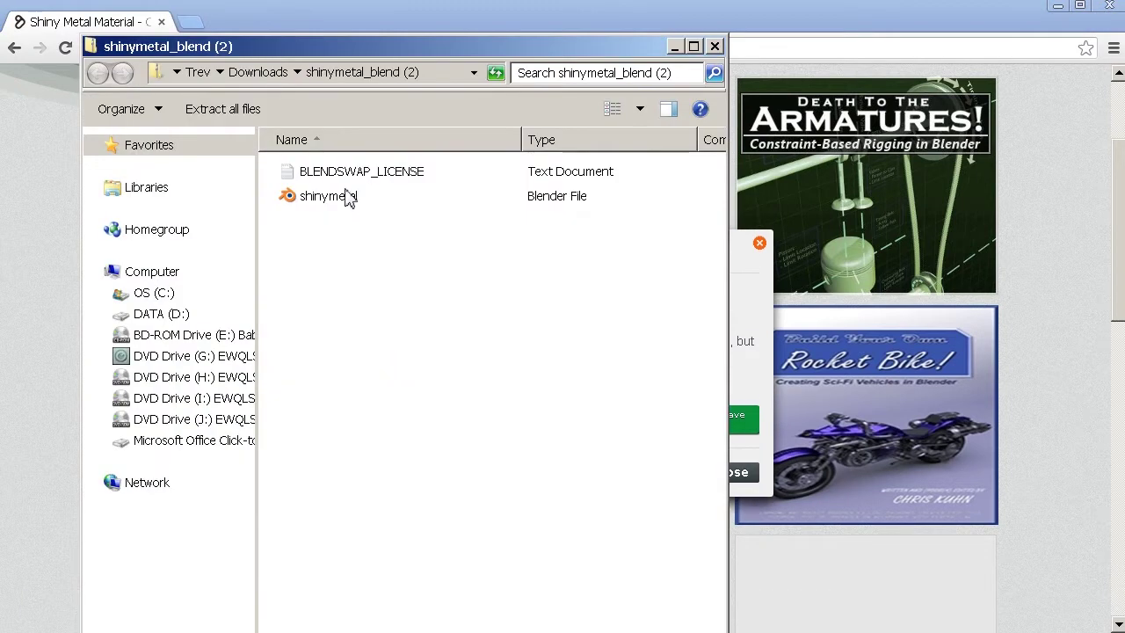
pyautogui.click(222, 109)
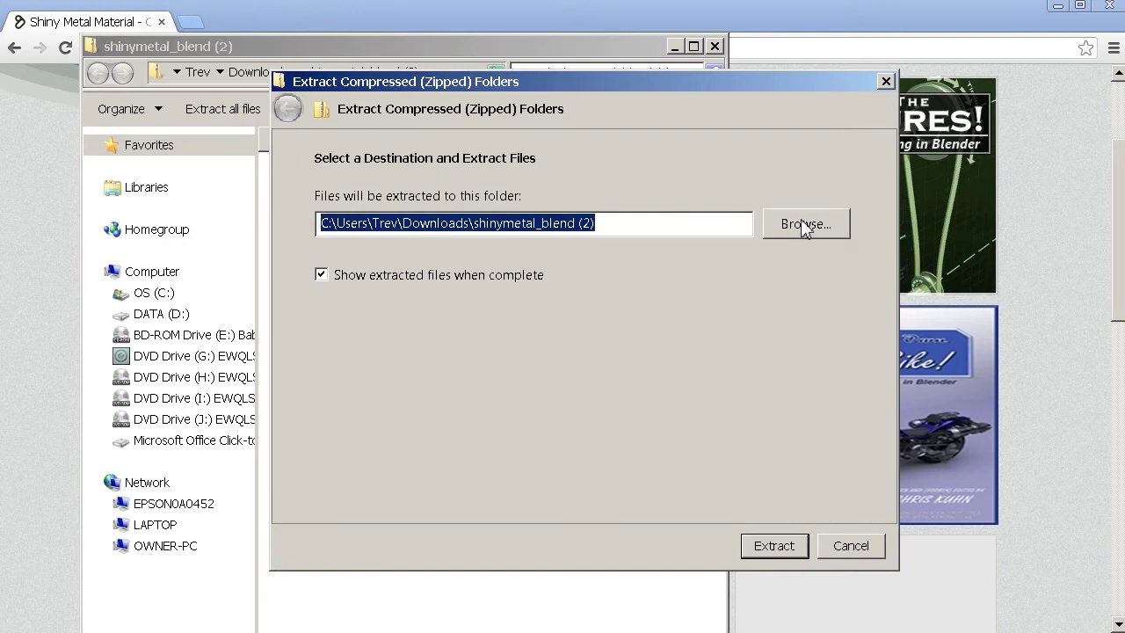
pyautogui.click(803, 225)
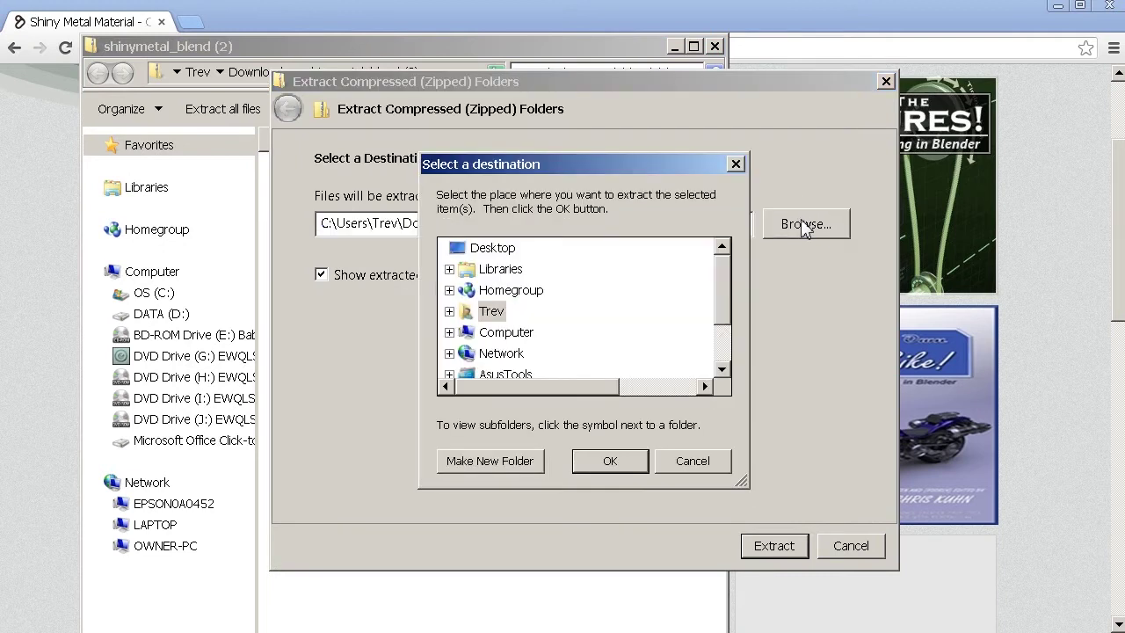
pyautogui.click(699, 460)
pyautogui.click(775, 545)
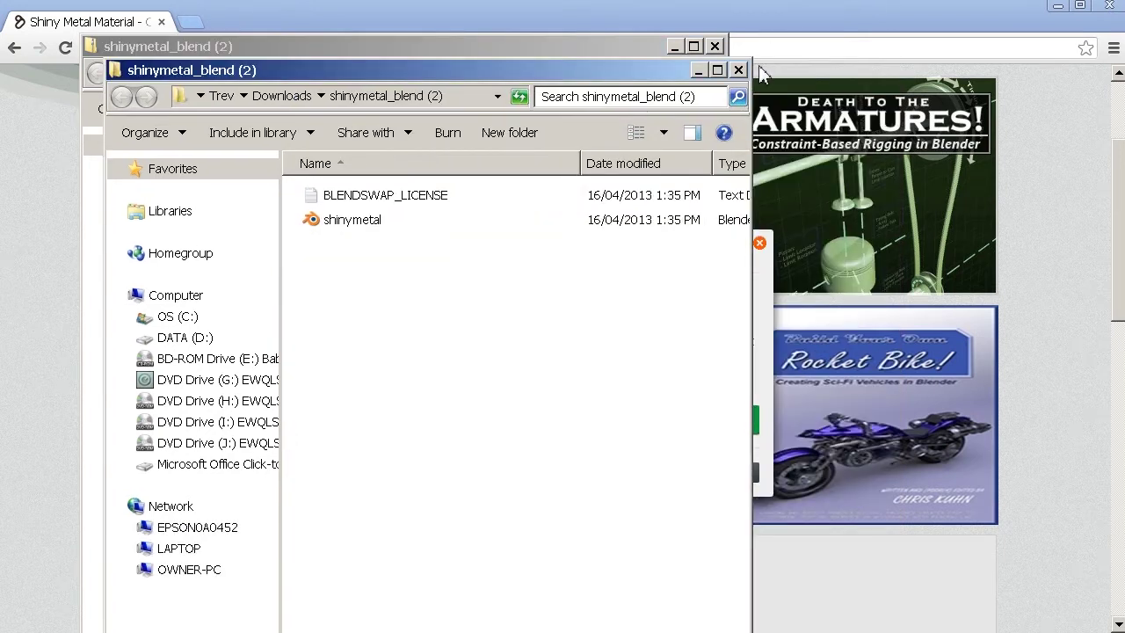
pyautogui.click(738, 70)
pyautogui.click(714, 45)
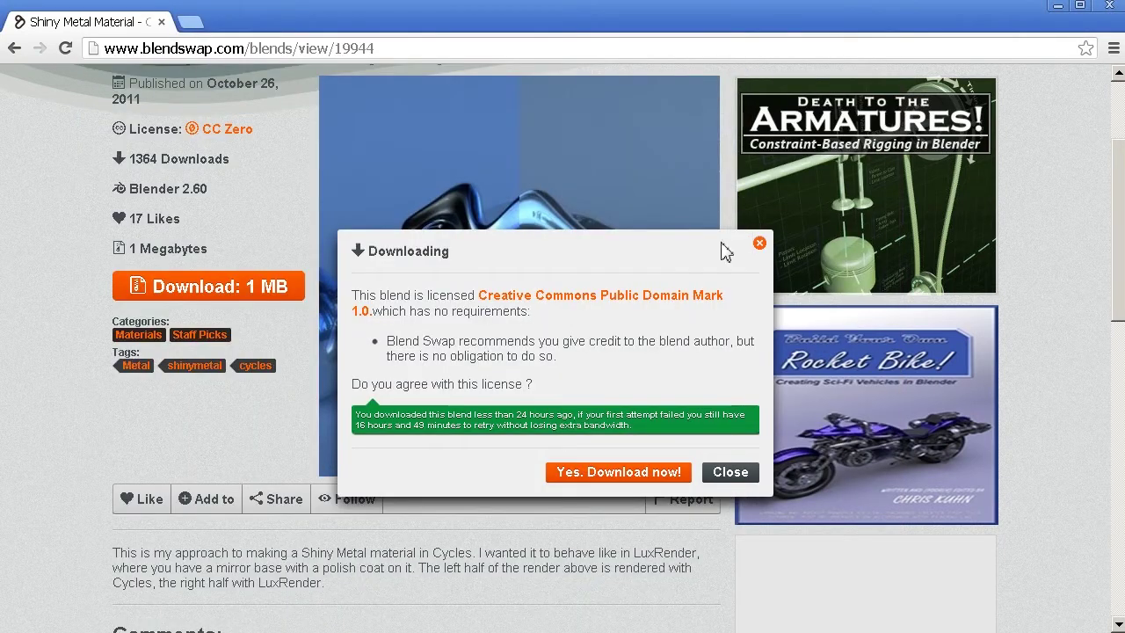
# Step: Go to the cgtextures.com website
pyautogui.click(391, 50)
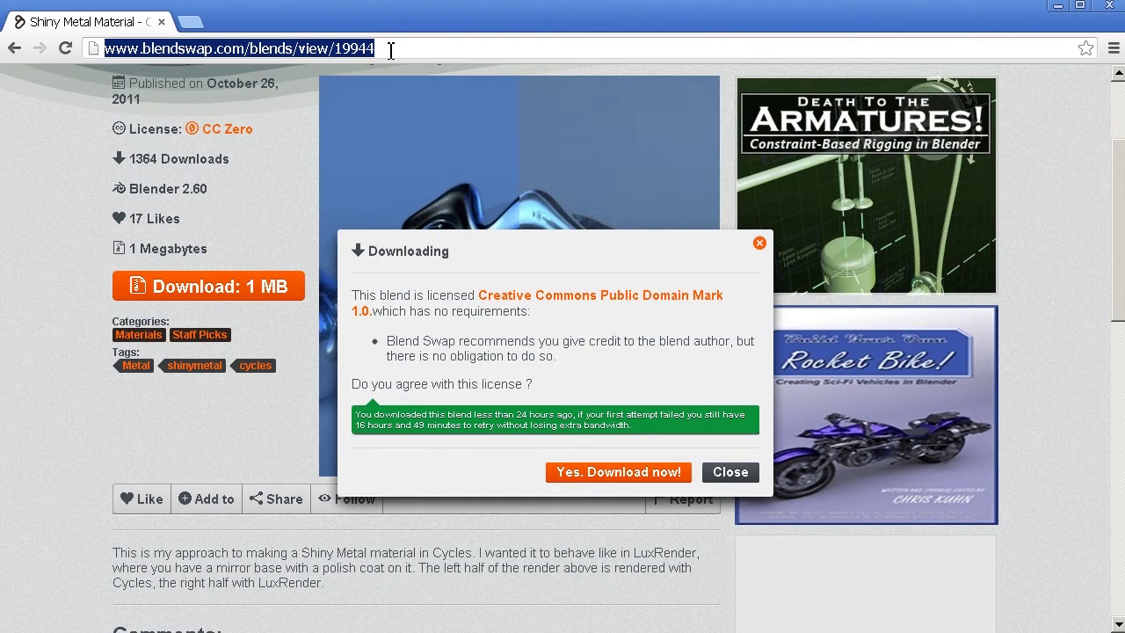
pyautogui.write('cg')
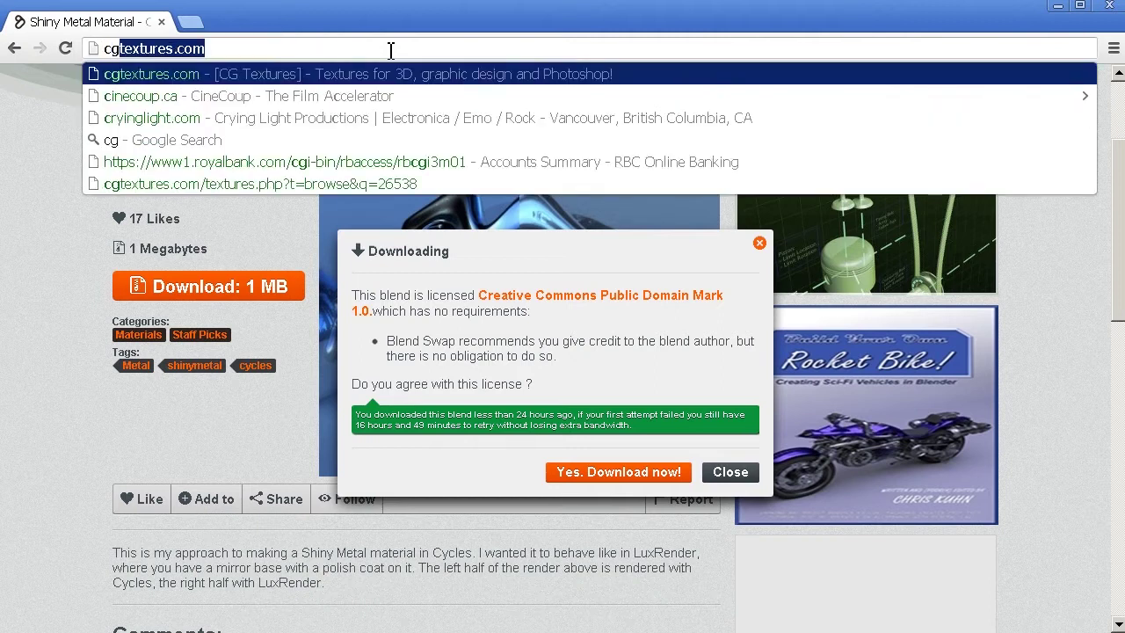
pyautogui.press('Return')
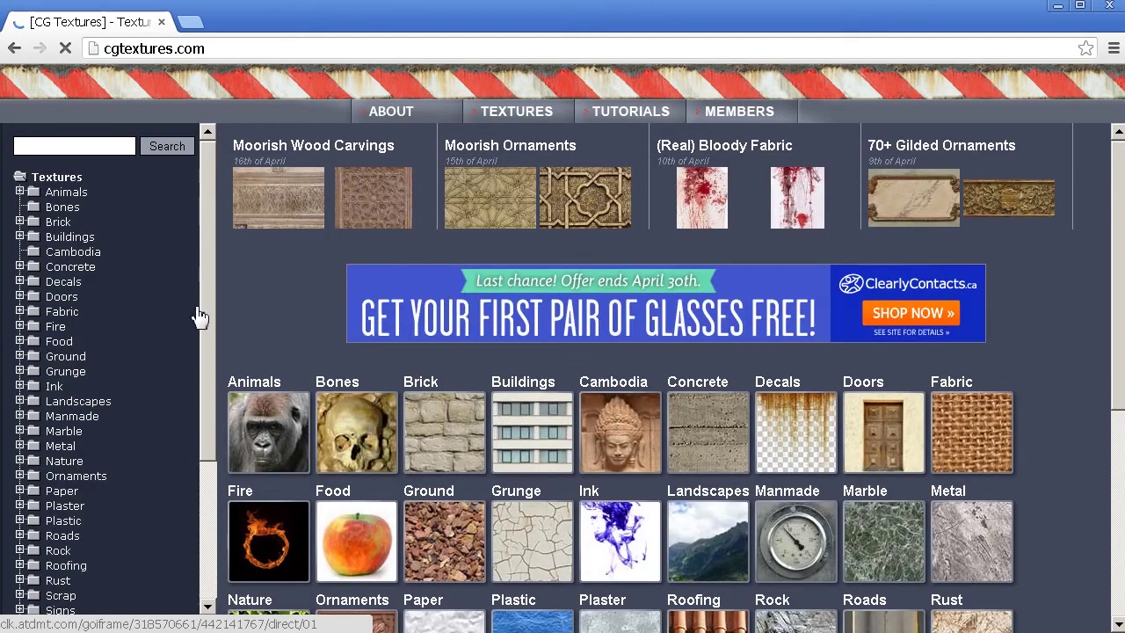
# Step: Browse the Landscapes textures and open the Arid sub-category
pyautogui.click(88, 401)
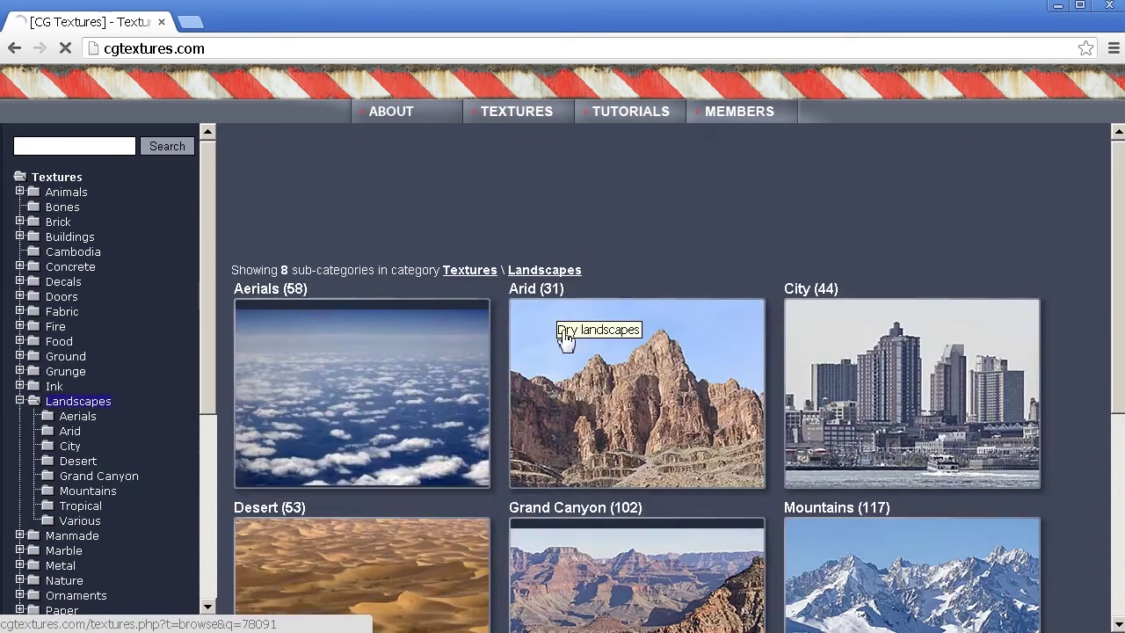
pyautogui.scroll(-4, 593, 314)
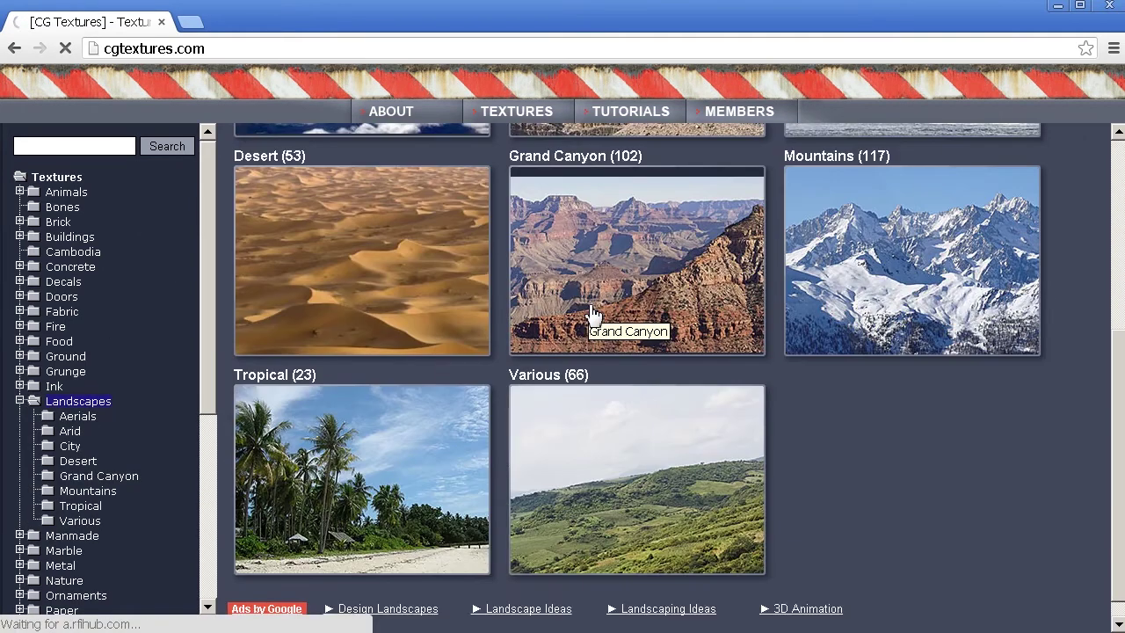
pyautogui.scroll(-1, 492, 357)
pyautogui.scroll(2, 513, 361)
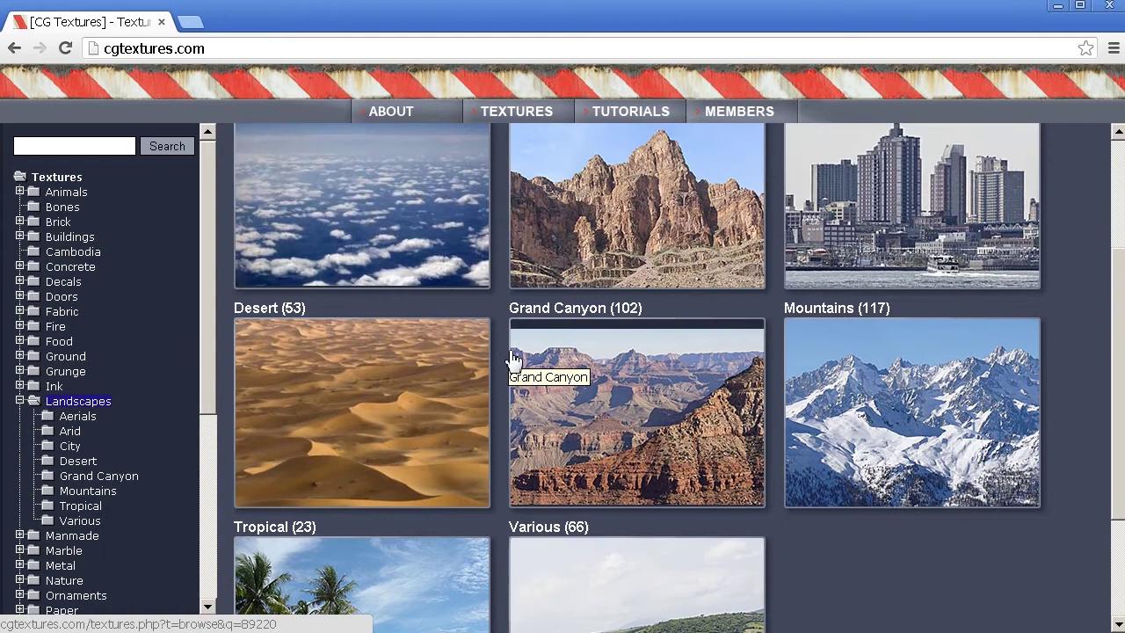
pyautogui.scroll(1, 589, 274)
pyautogui.click(635, 289)
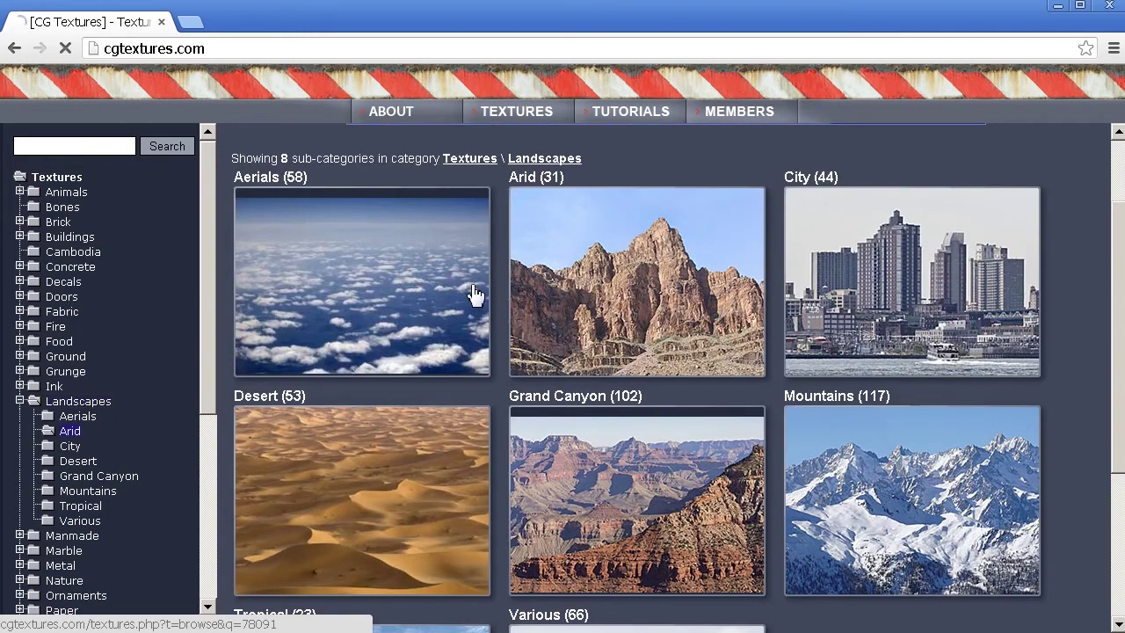
# Step: Open the LandscapeArid0017 texture from the Arid landscapes and download its Medium 4000x1953 image
pyautogui.scroll(-4, 515, 318)
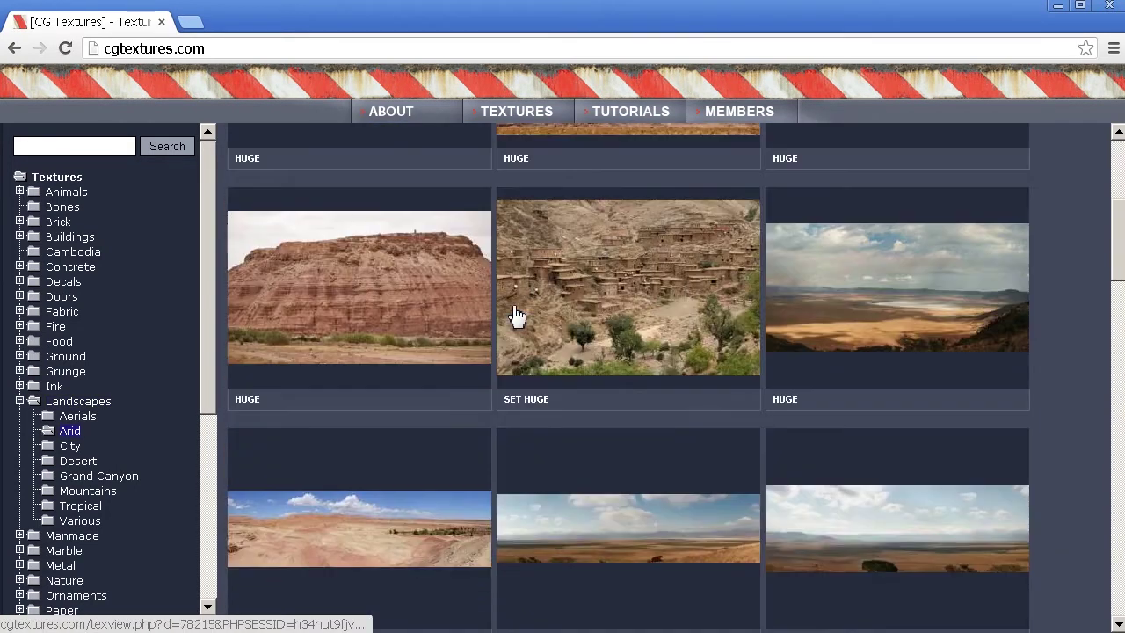
pyautogui.scroll(-2, 517, 316)
pyautogui.scroll(1, 710, 285)
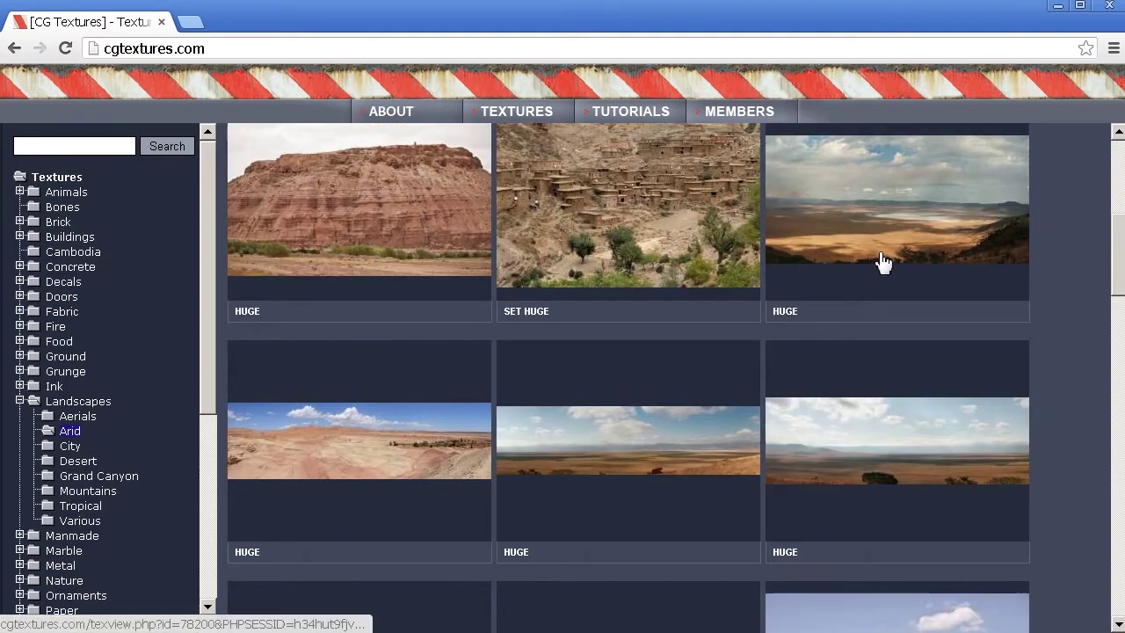
pyautogui.click(816, 250)
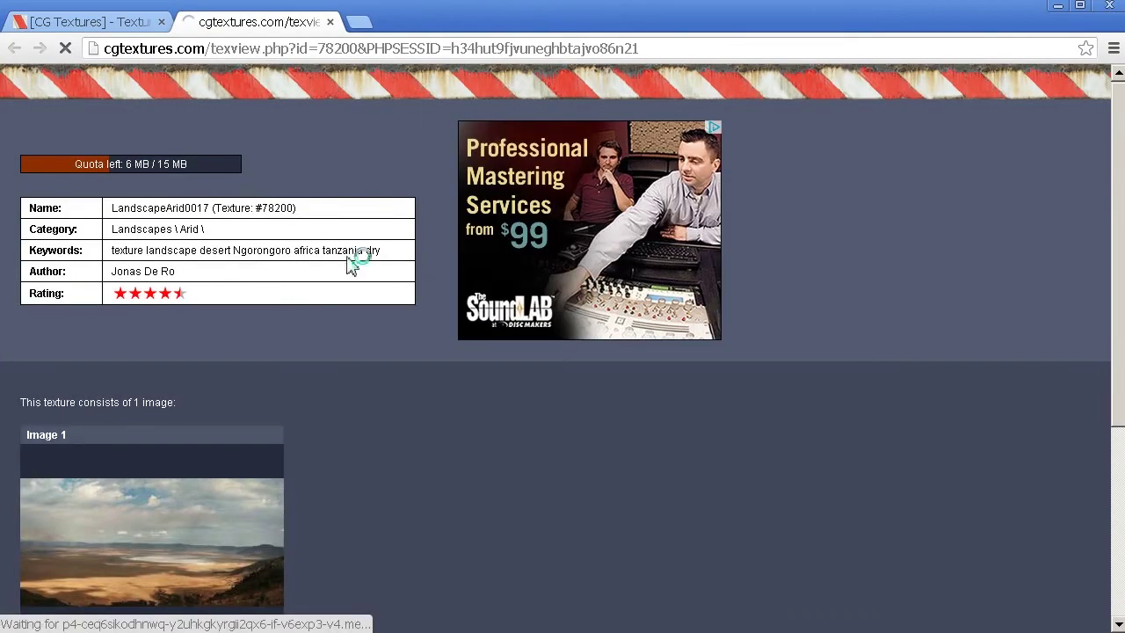
pyautogui.scroll(-4, 258, 161)
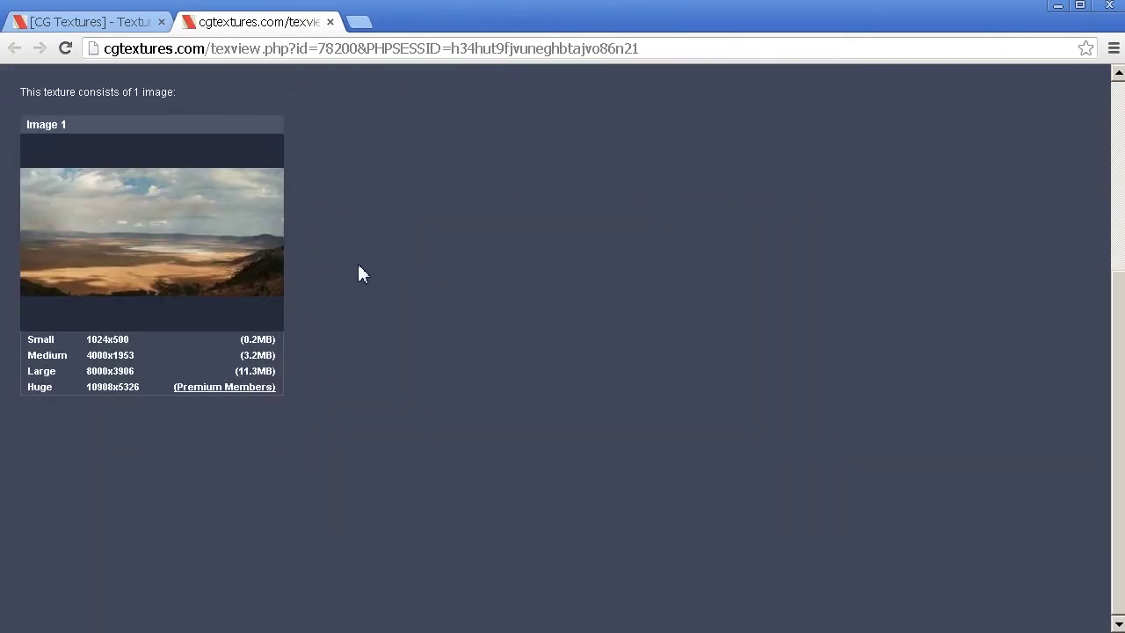
pyautogui.click(130, 355)
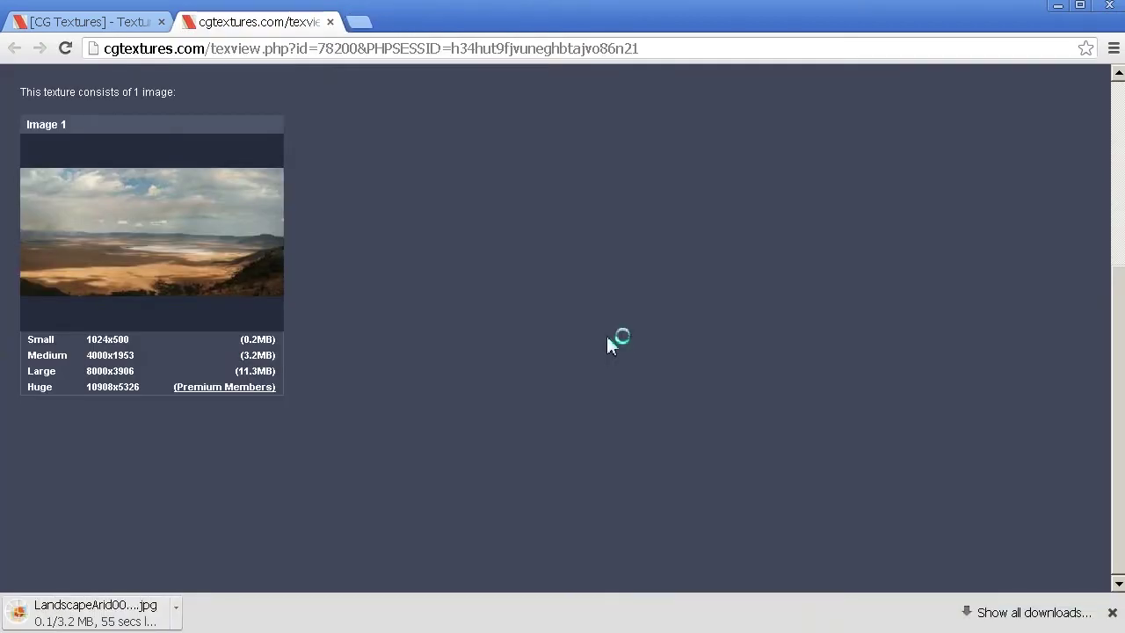
# Step: Check the remaining download quota and the offered image sizes on the LandscapeArid0017 texture page
pyautogui.scroll(4, 606, 338)
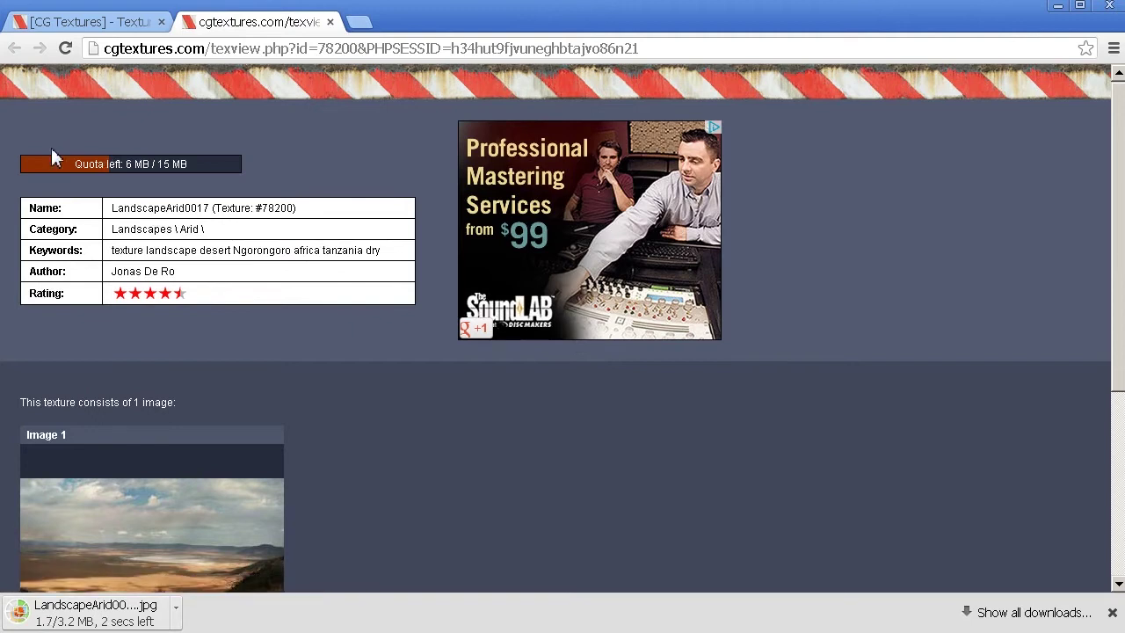
pyautogui.scroll(-1, 430, 185)
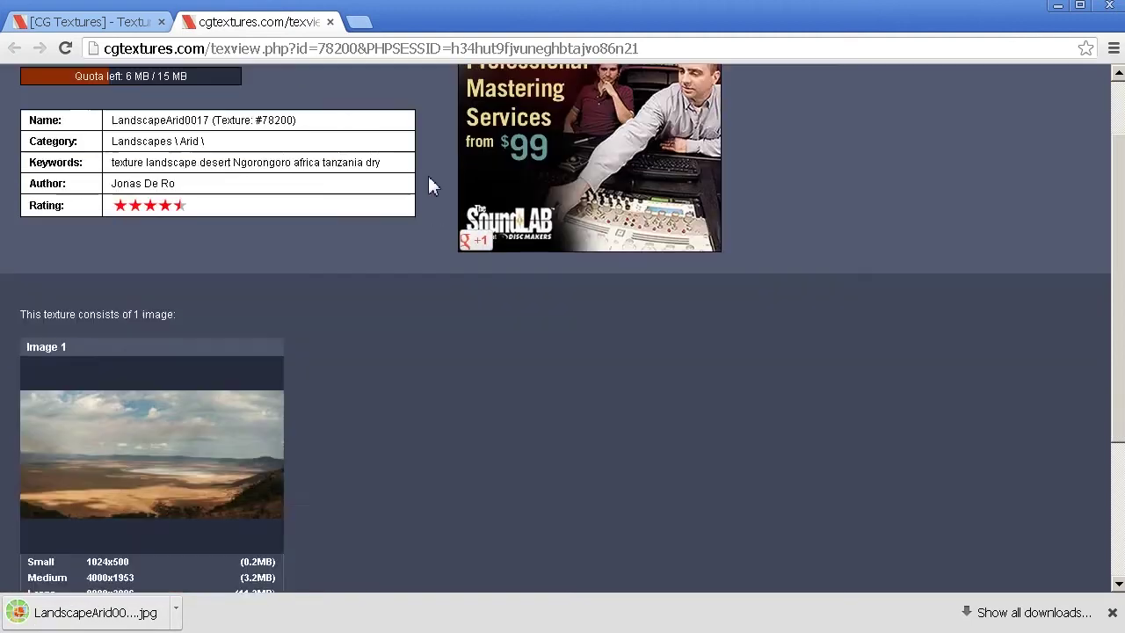
pyautogui.scroll(-3, 431, 184)
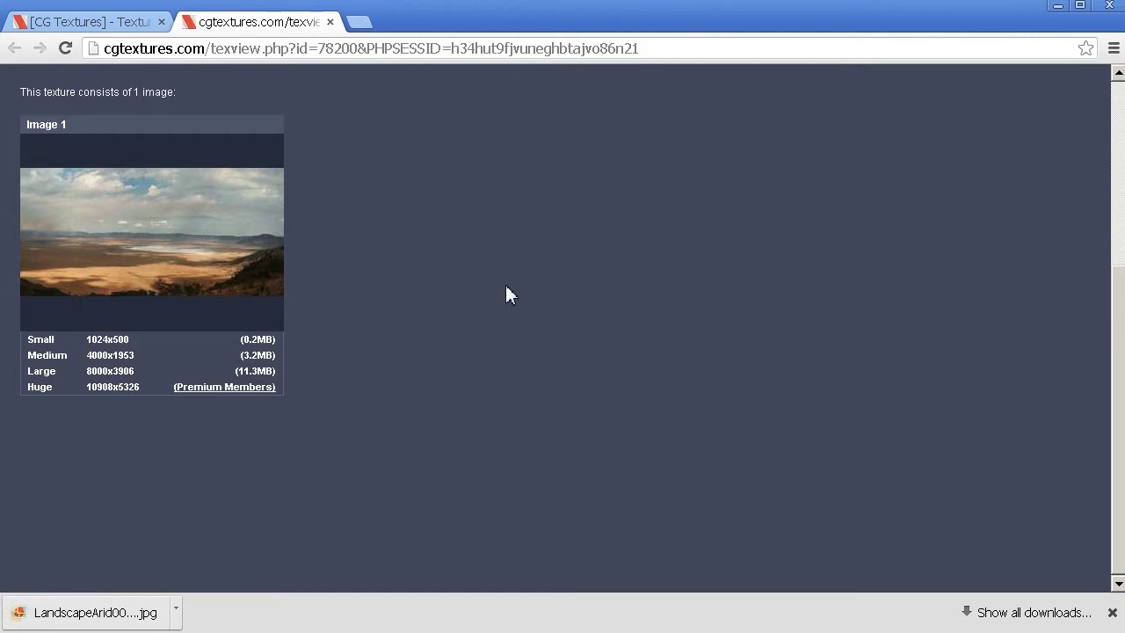
pyautogui.scroll(4, 505, 288)
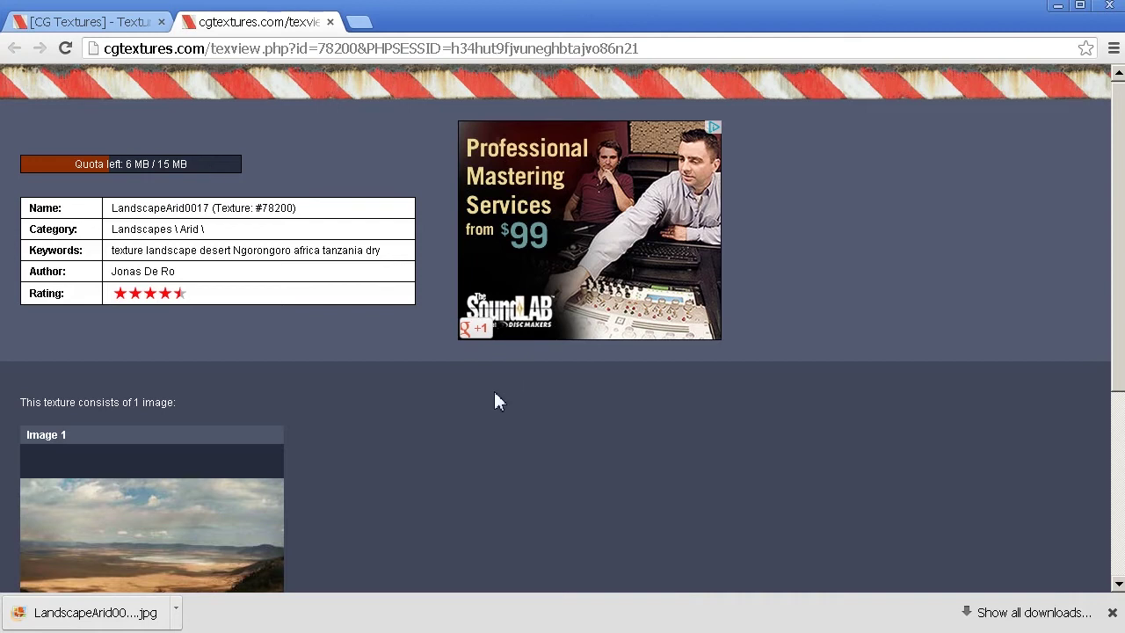
pyautogui.scroll(-3, 495, 395)
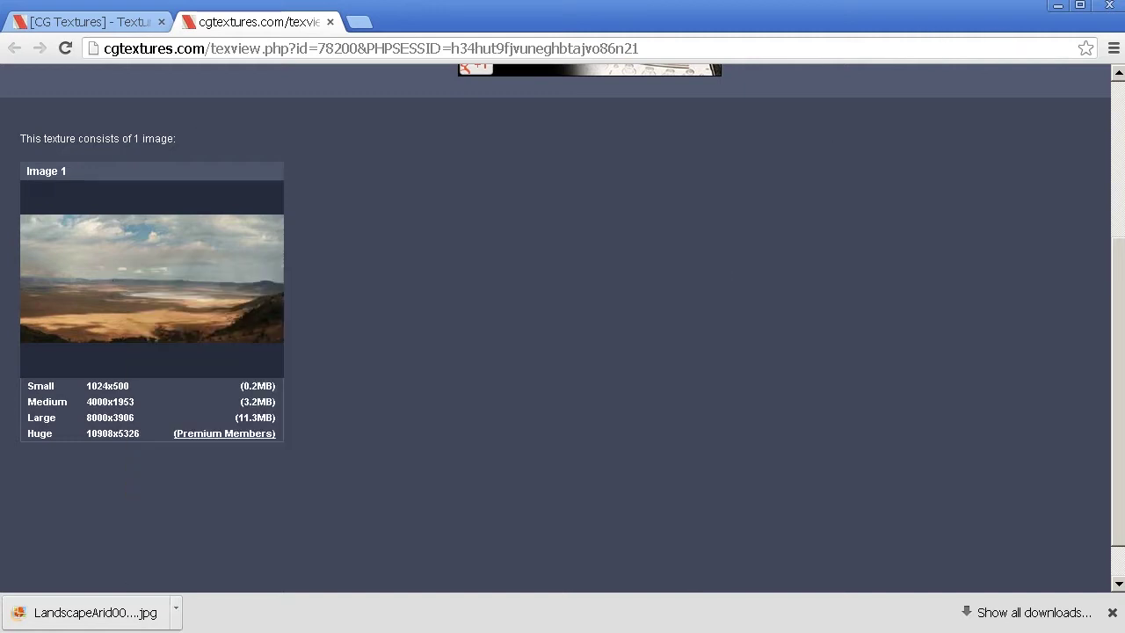
# Step: Look through the Downloads folder in Windows Explorer and close both the folder window and the browser
pyautogui.click(115, 632)
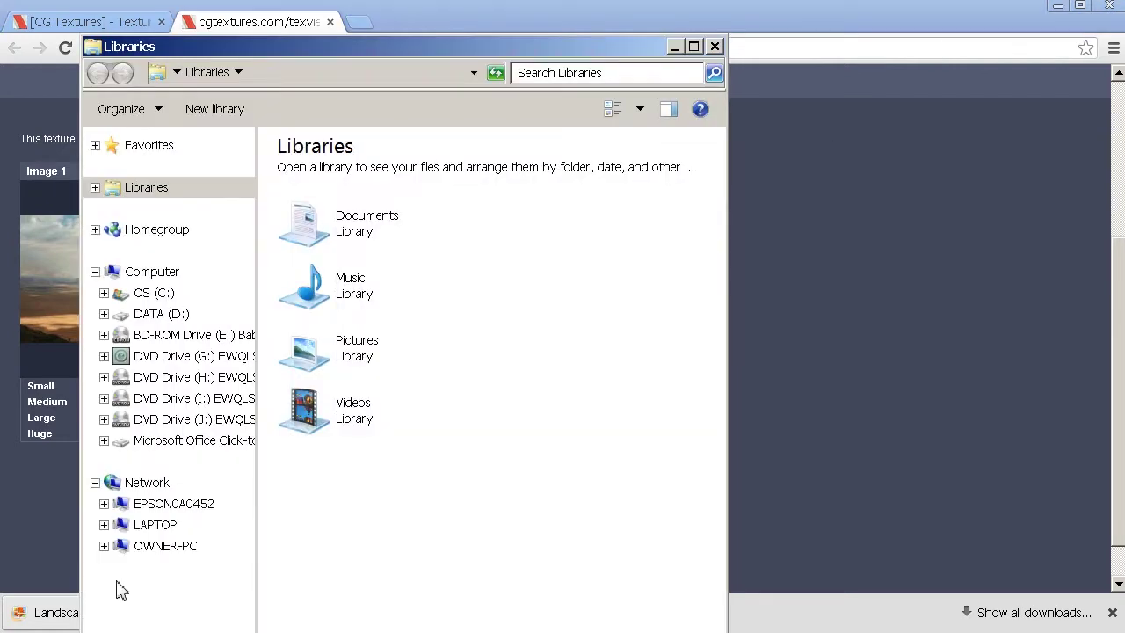
pyautogui.moveTo(258, 56); pyautogui.dragTo(357, 47)
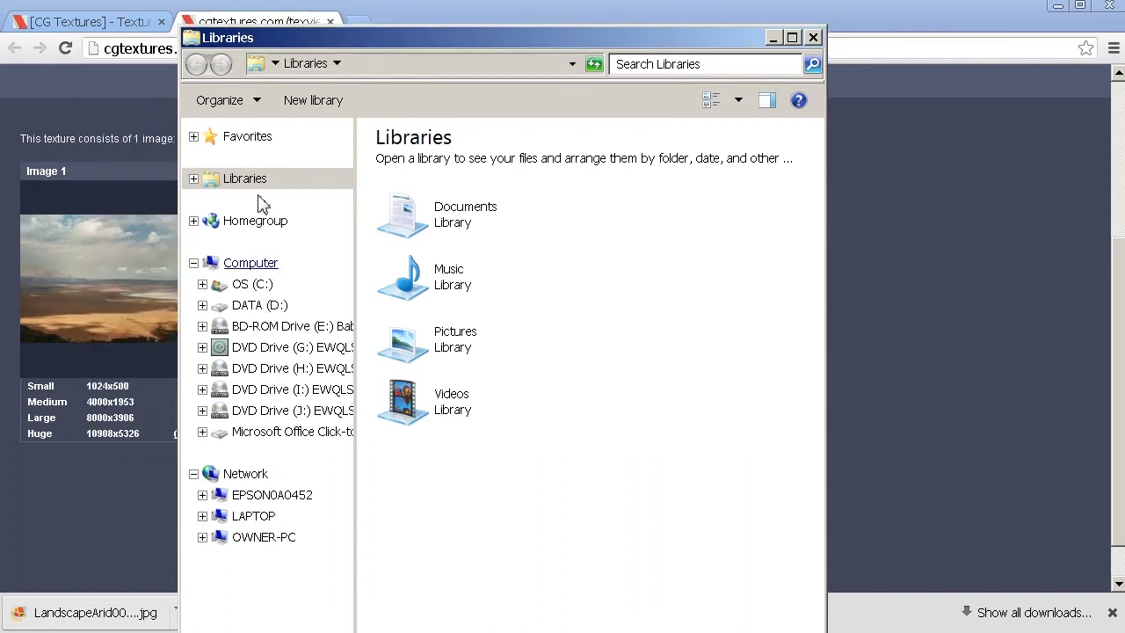
pyautogui.click(235, 140)
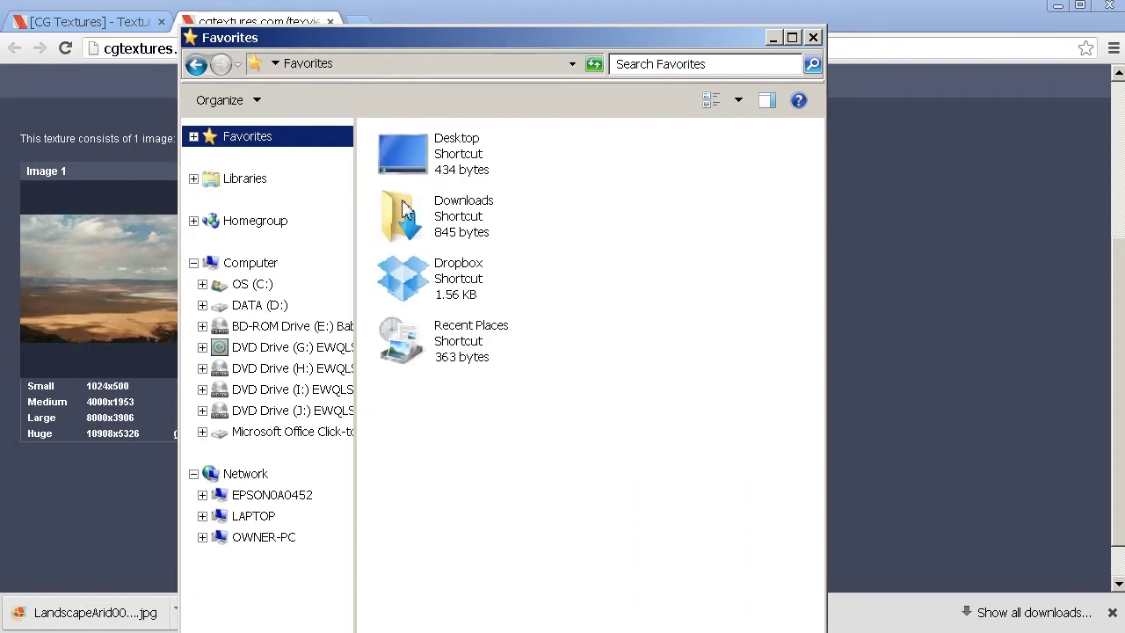
pyautogui.doubleClick(482, 230)
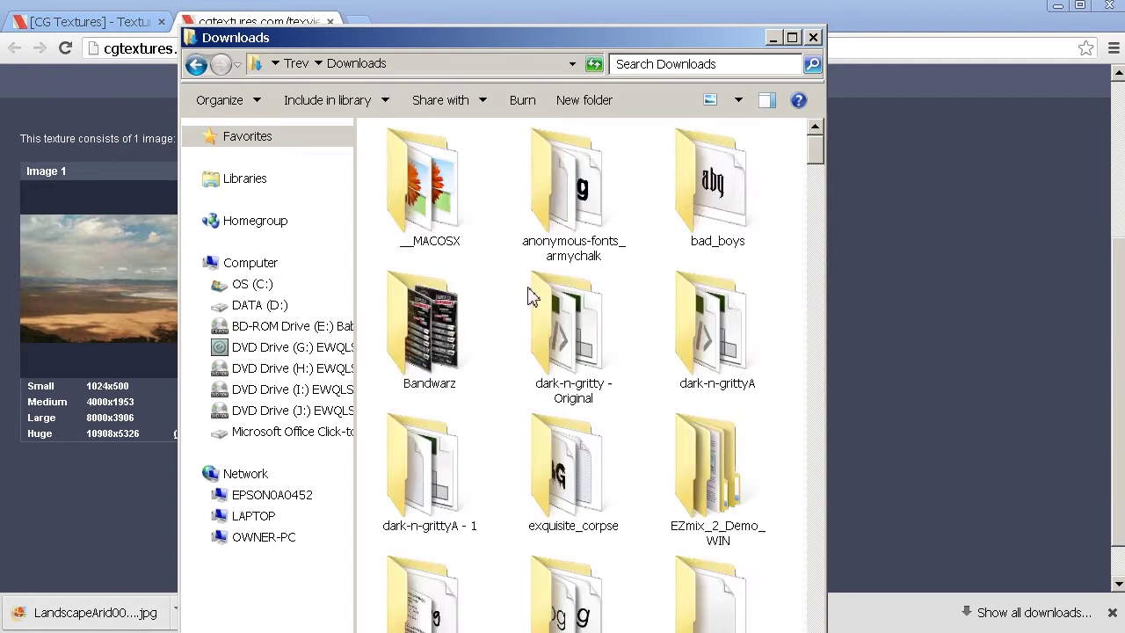
pyautogui.scroll(-3, 529, 296)
pyautogui.scroll(-5, 501, 325)
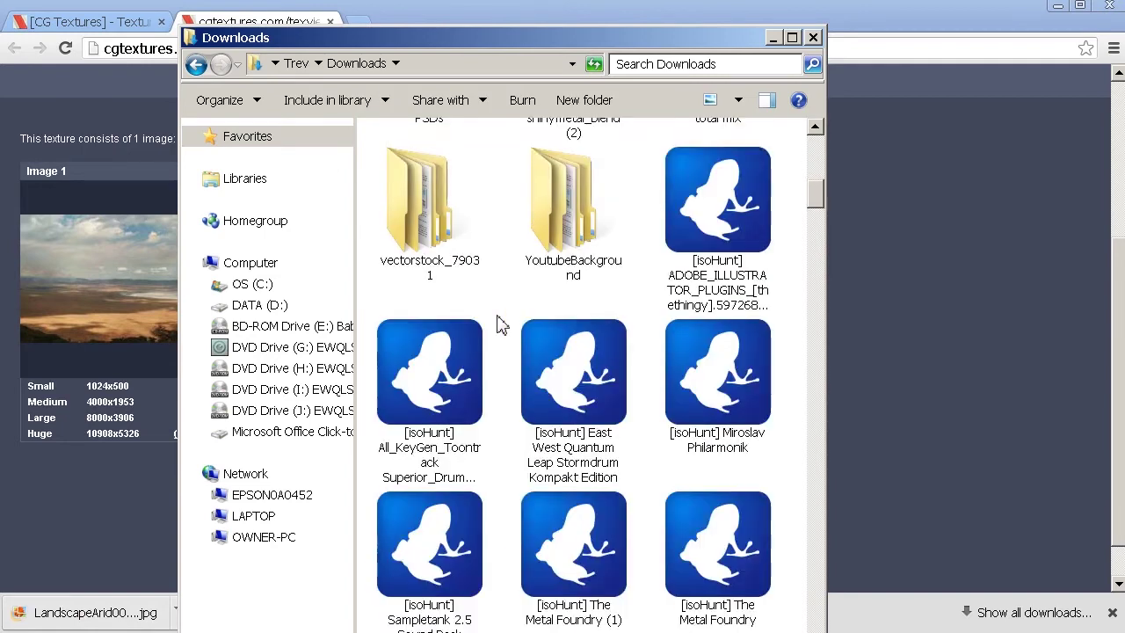
pyautogui.scroll(5, 501, 325)
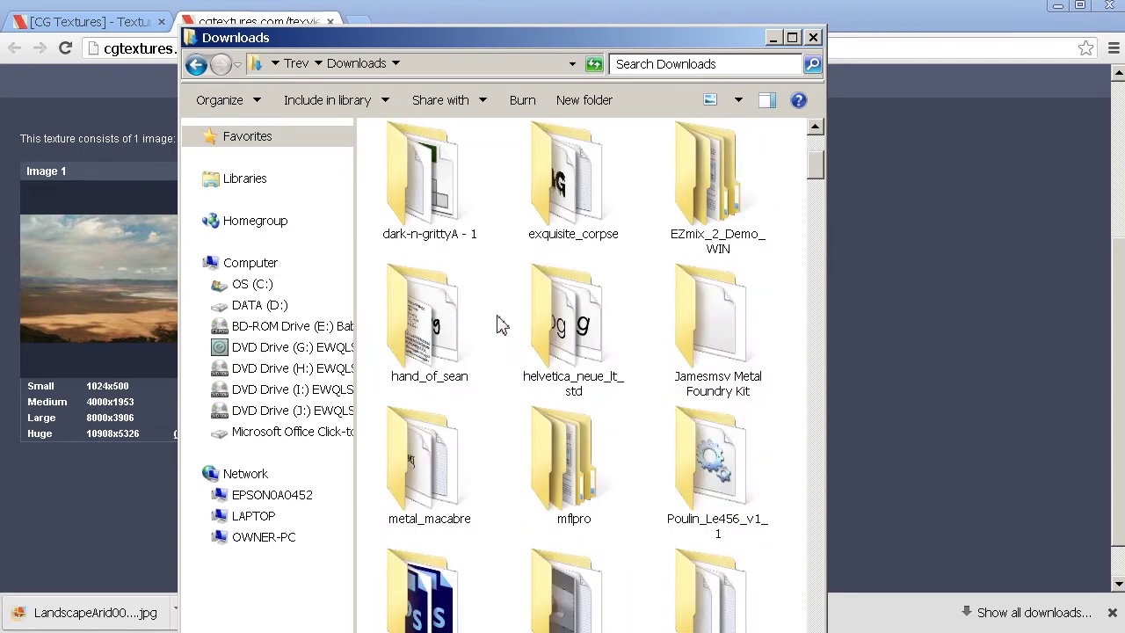
pyautogui.scroll(2, 507, 407)
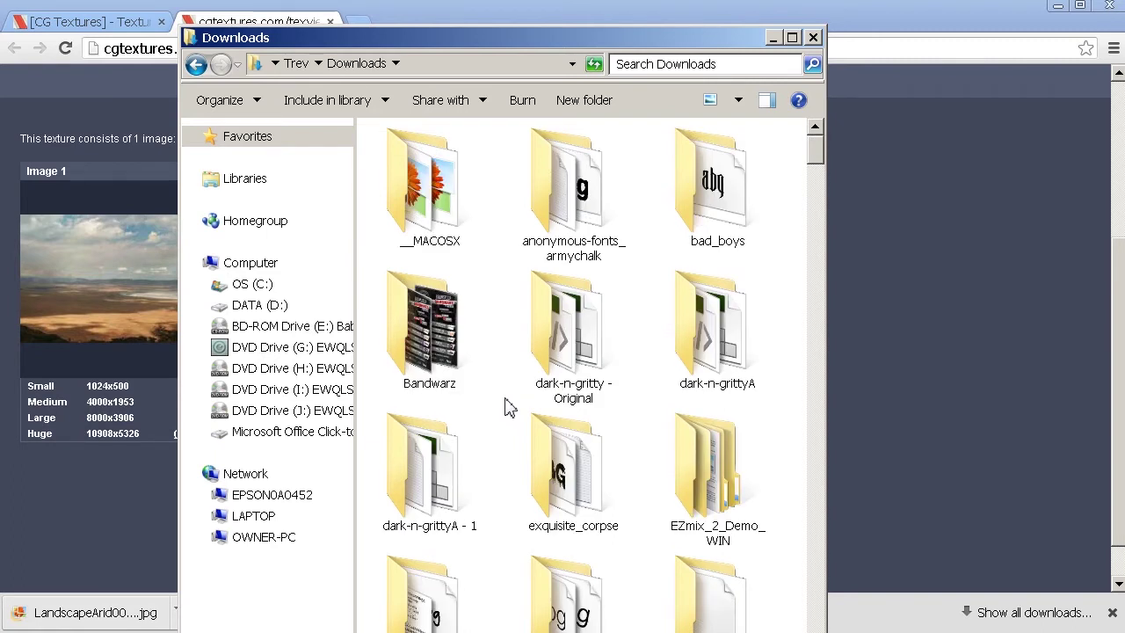
pyautogui.click(813, 37)
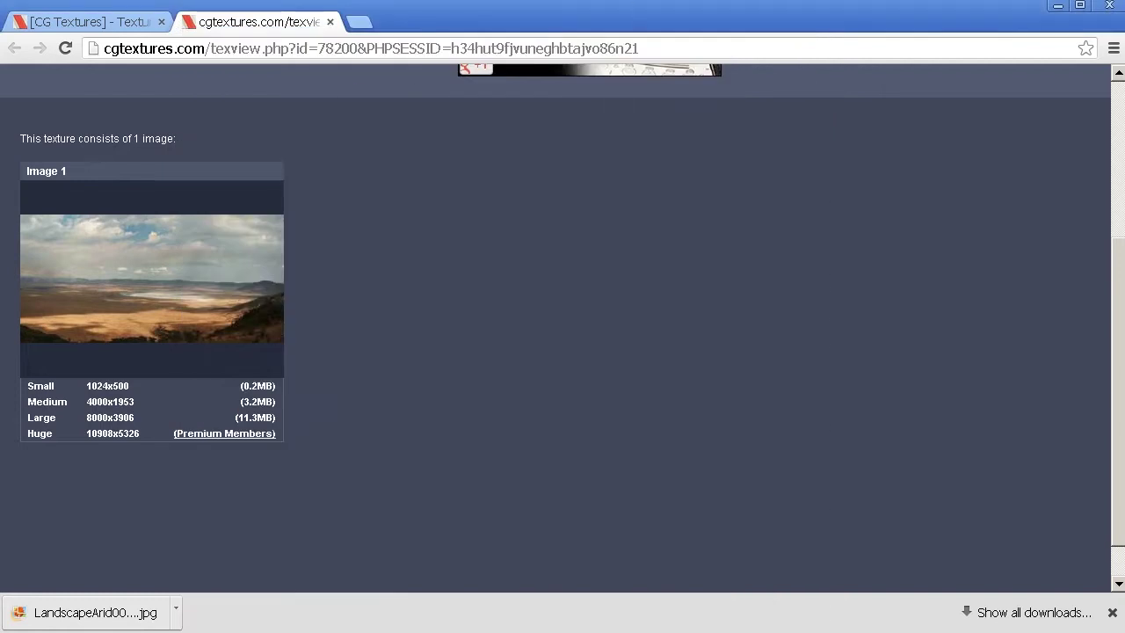
pyautogui.click(1110, 7)
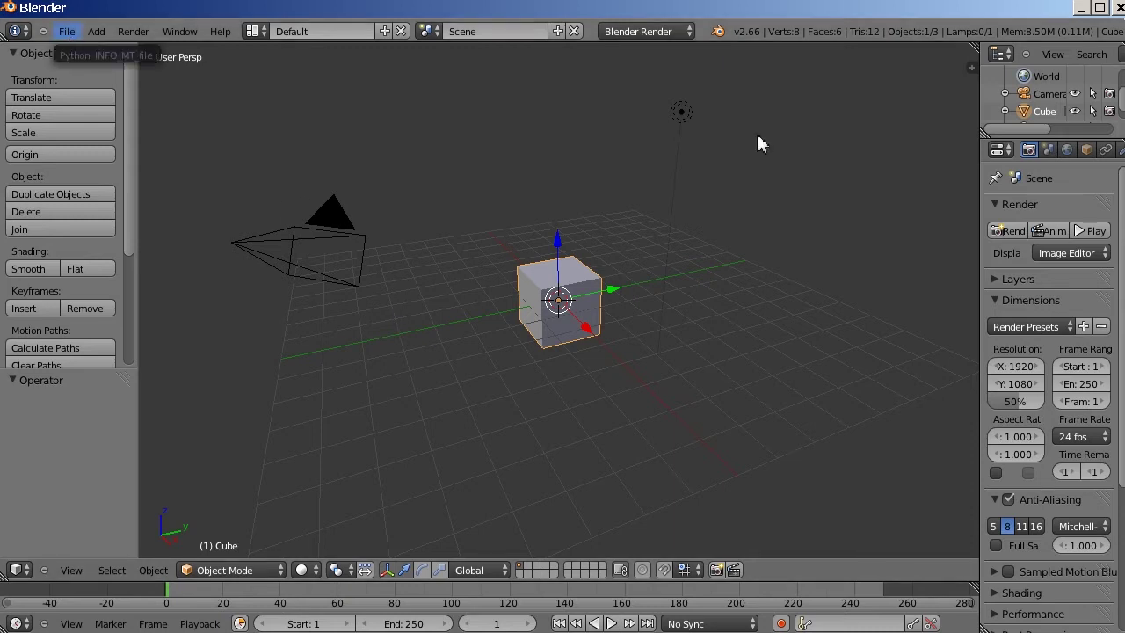
# Step: In Blender's input preferences, set Select With to Left, enable Emulate 3 Button Mouse and close the preferences window
pyautogui.click(66, 32)
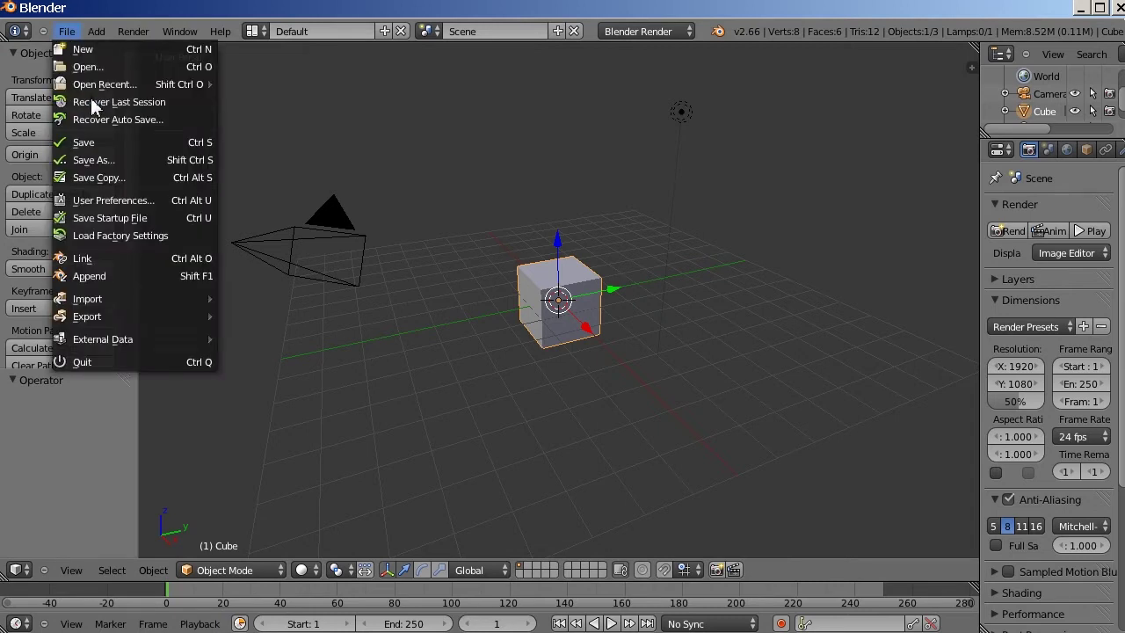
pyautogui.click(64, 32)
pyautogui.click(102, 201)
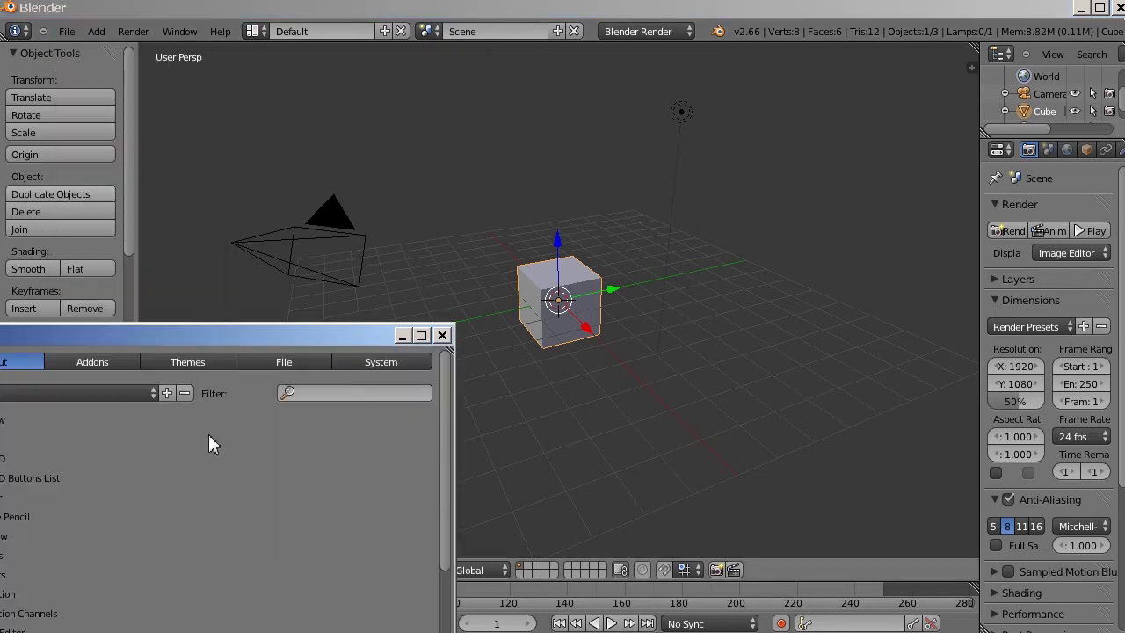
pyautogui.moveTo(160, 335); pyautogui.dragTo(585, 98)
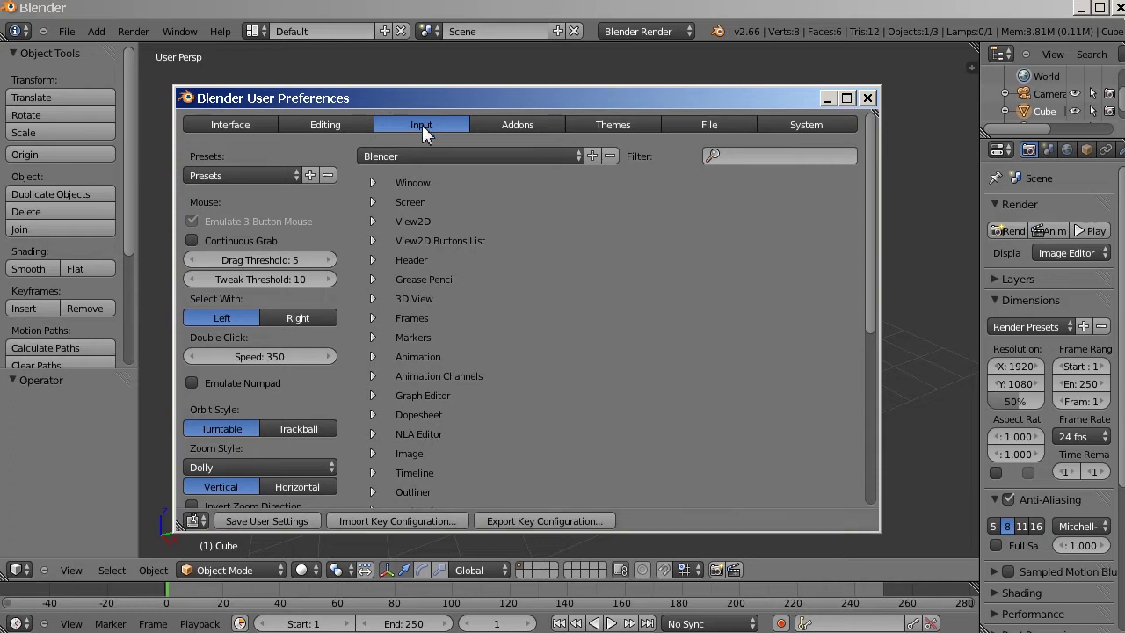
pyautogui.click(226, 321)
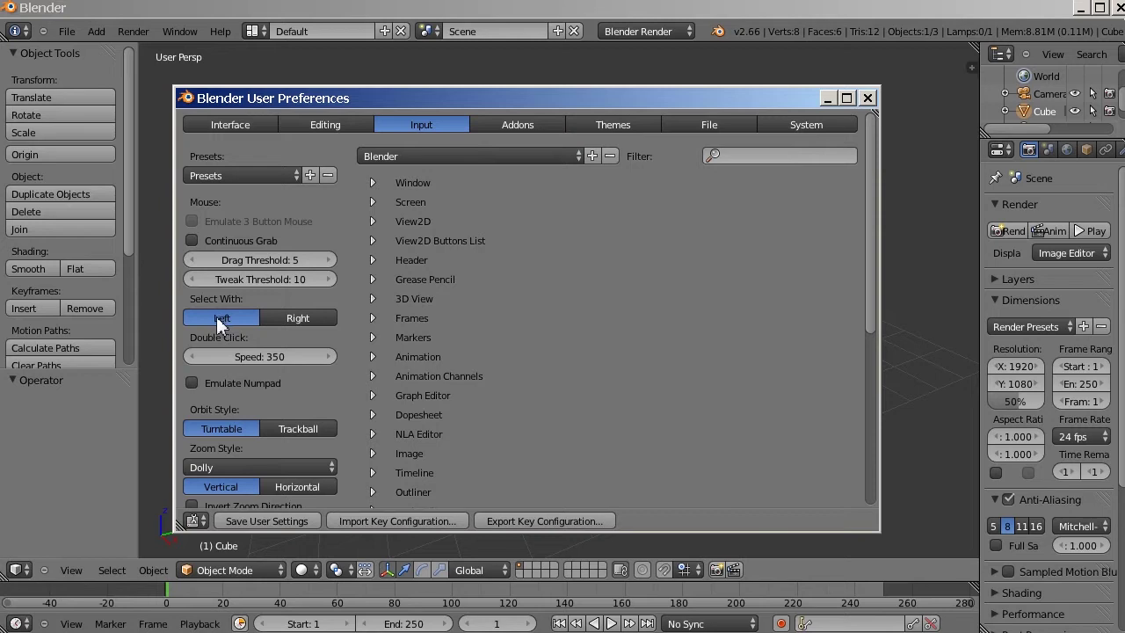
pyautogui.click(192, 221)
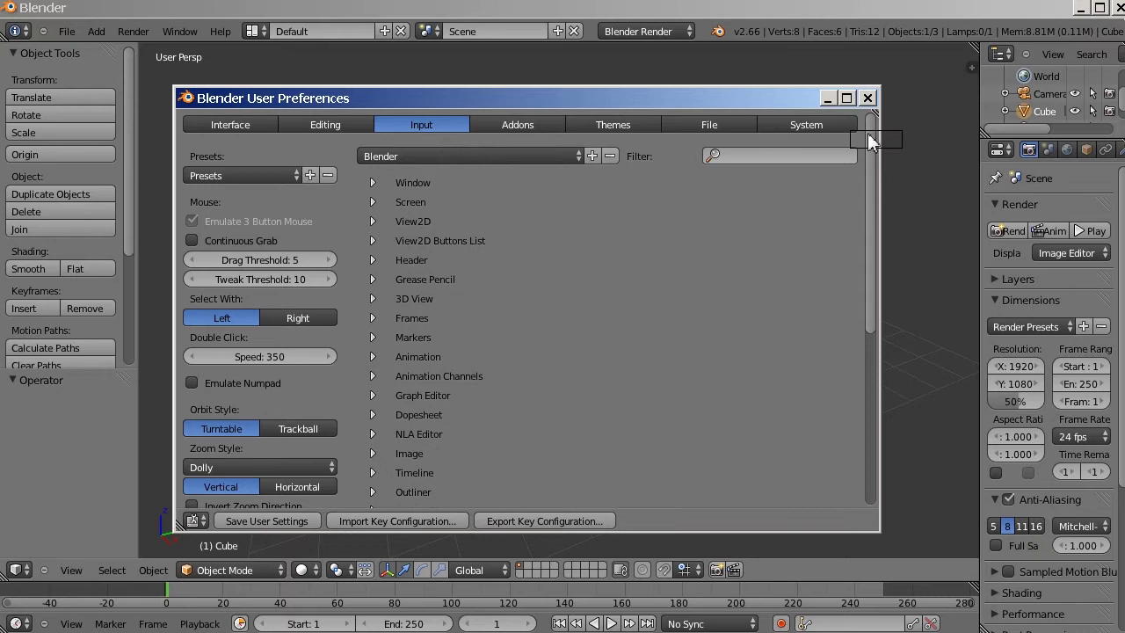
pyautogui.click(867, 98)
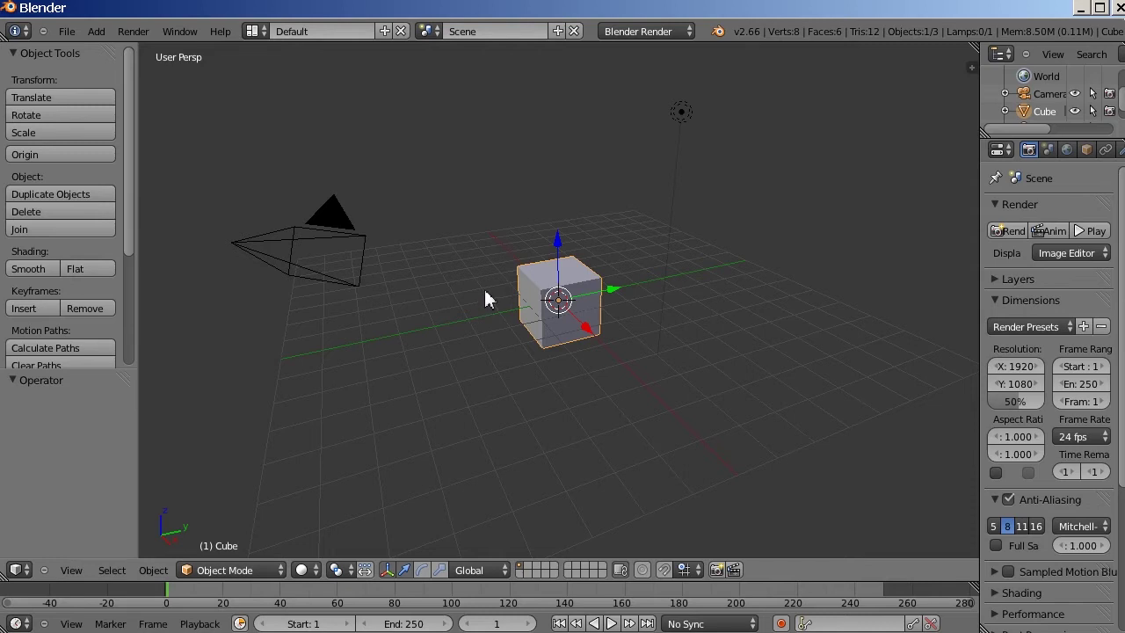
# Step: Examine the default cube in the 3D view by zooming, orbiting and panning around it
pyautogui.scroll(5, 486, 298)
pyautogui.scroll(-6, 486, 299)
pyautogui.scroll(4, 486, 299)
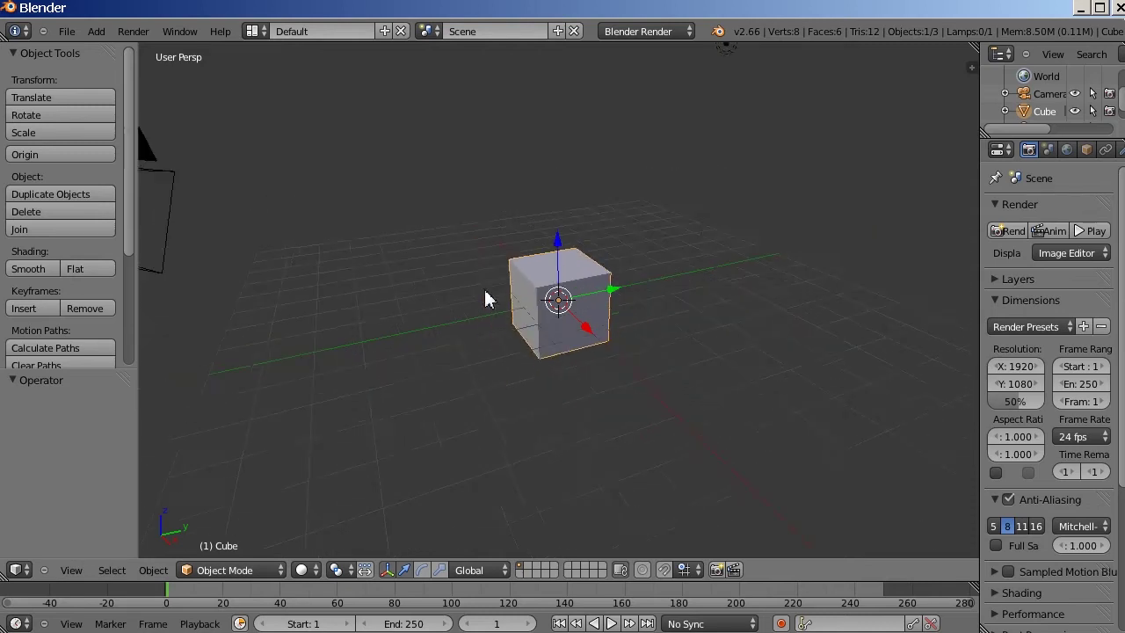
pyautogui.scroll(-4, 486, 298)
pyautogui.moveTo(477, 328); pyautogui.dragTo(572, 296, button='middle')
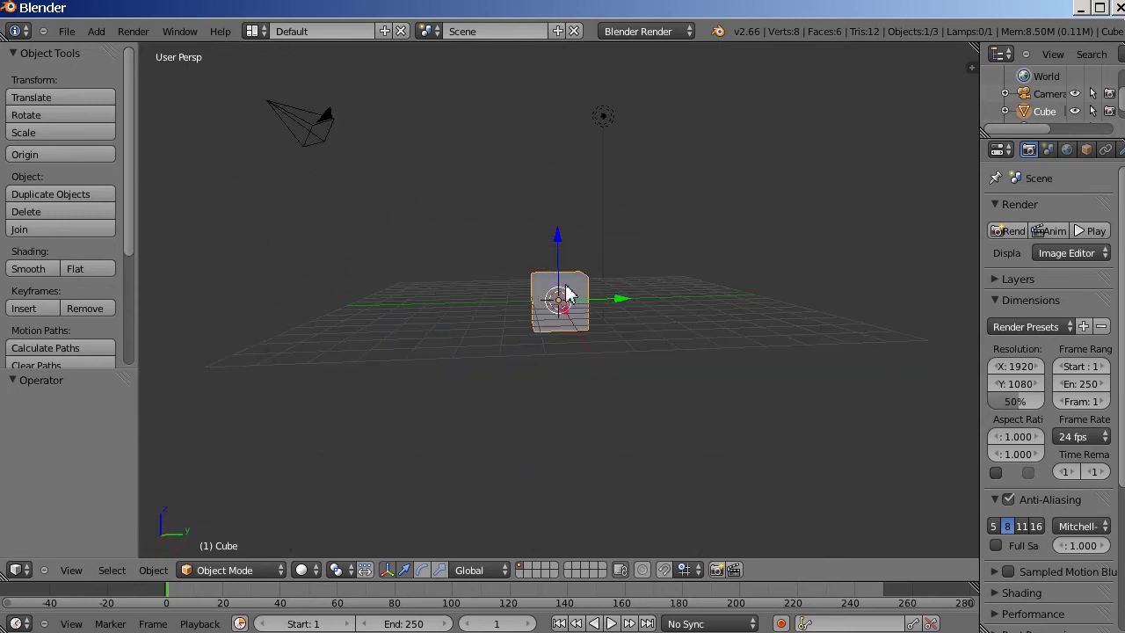
pyautogui.moveTo(466, 301); pyautogui.dragTo(518, 335, button='middle')
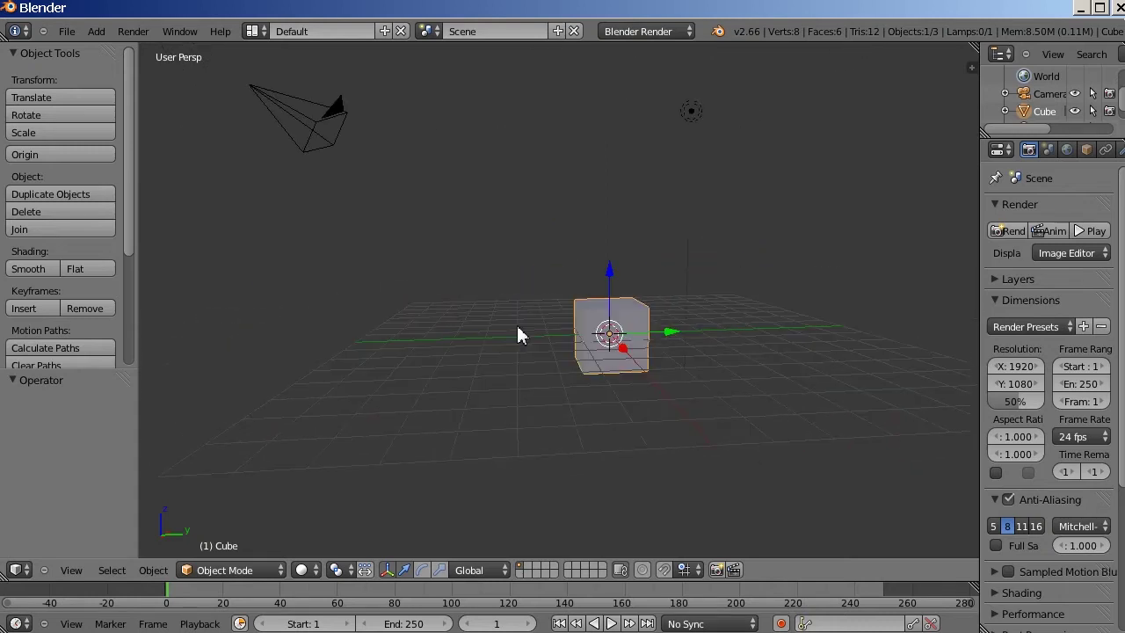
pyautogui.scroll(3, 518, 329)
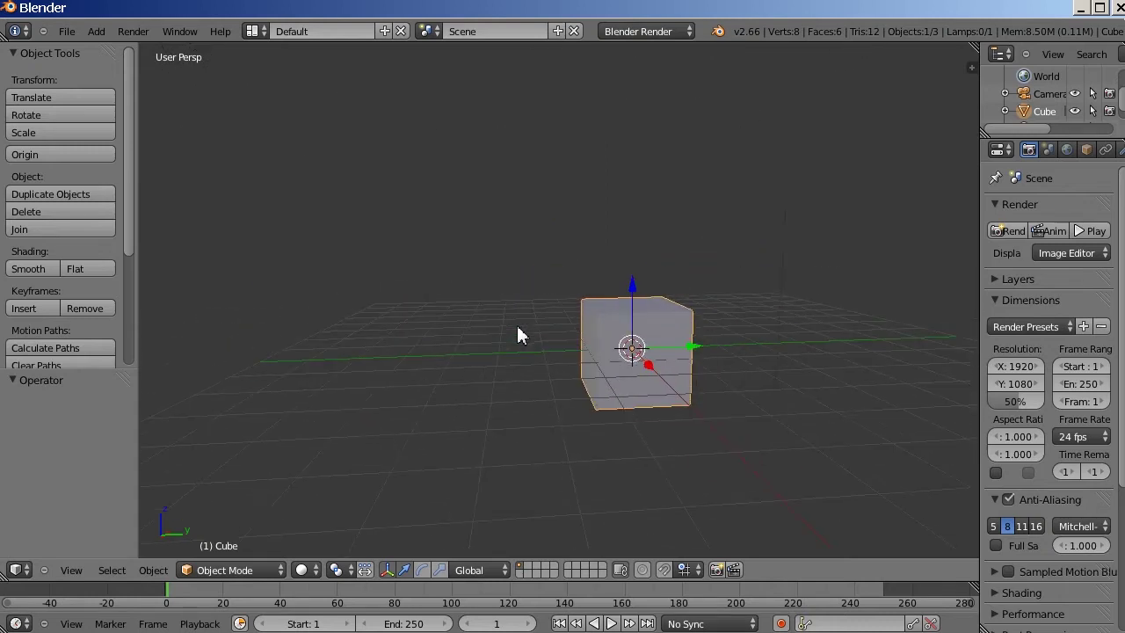
pyautogui.scroll(-3, 498, 312)
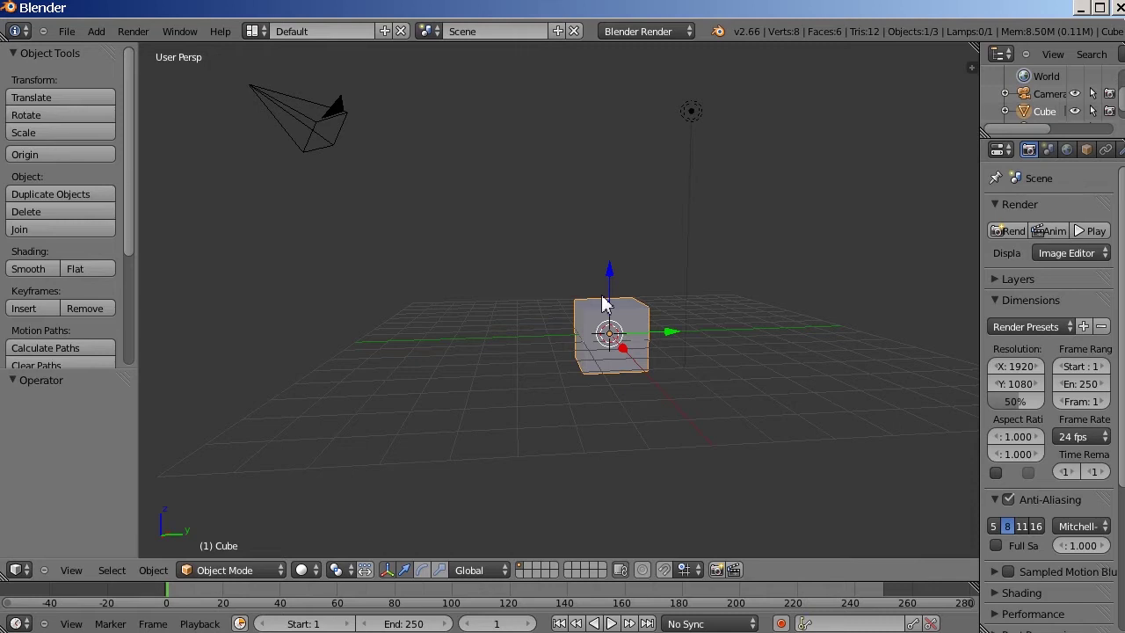
pyautogui.scroll(-2, 603, 303)
pyautogui.scroll(6, 595, 248)
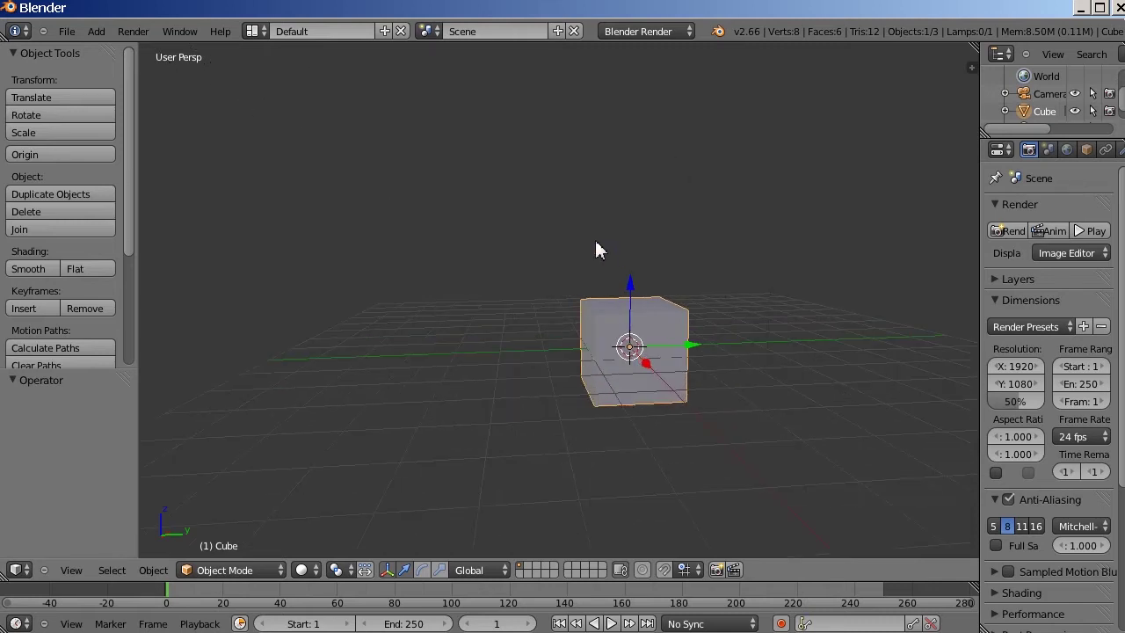
pyautogui.scroll(-6, 586, 189)
pyautogui.keyDown('ctrl'); pyautogui.moveTo(585, 323); pyautogui.dragTo(585, 233, button='middle'); pyautogui.keyUp('ctrl')
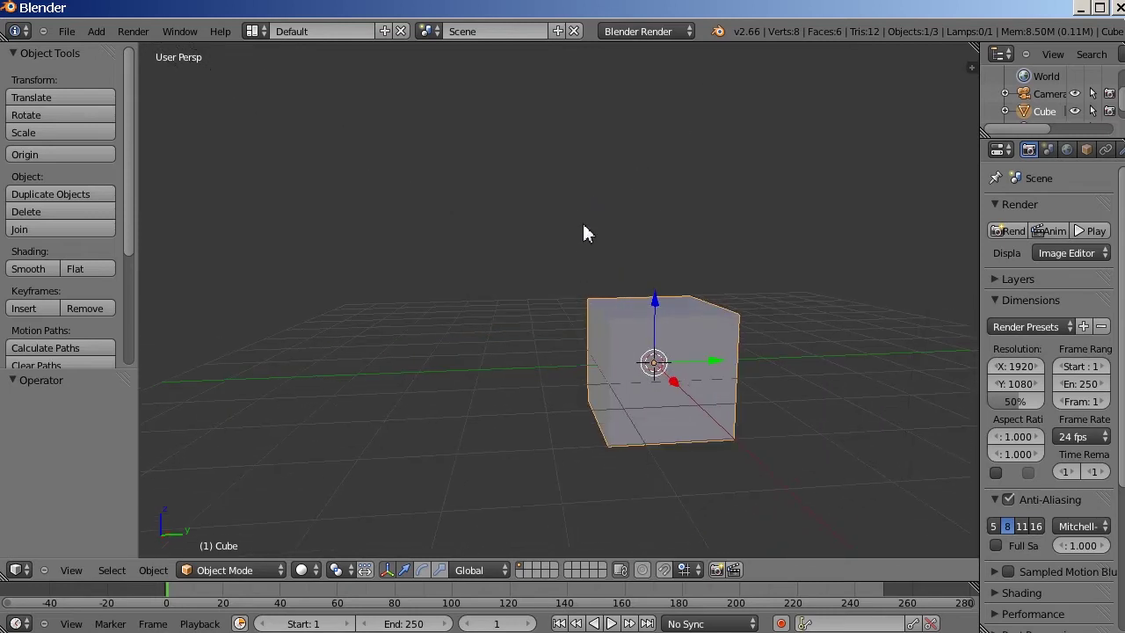
pyautogui.keyDown('shift'); pyautogui.moveTo(584, 225); pyautogui.dragTo(503, 213, button='middle'); pyautogui.keyUp('shift')
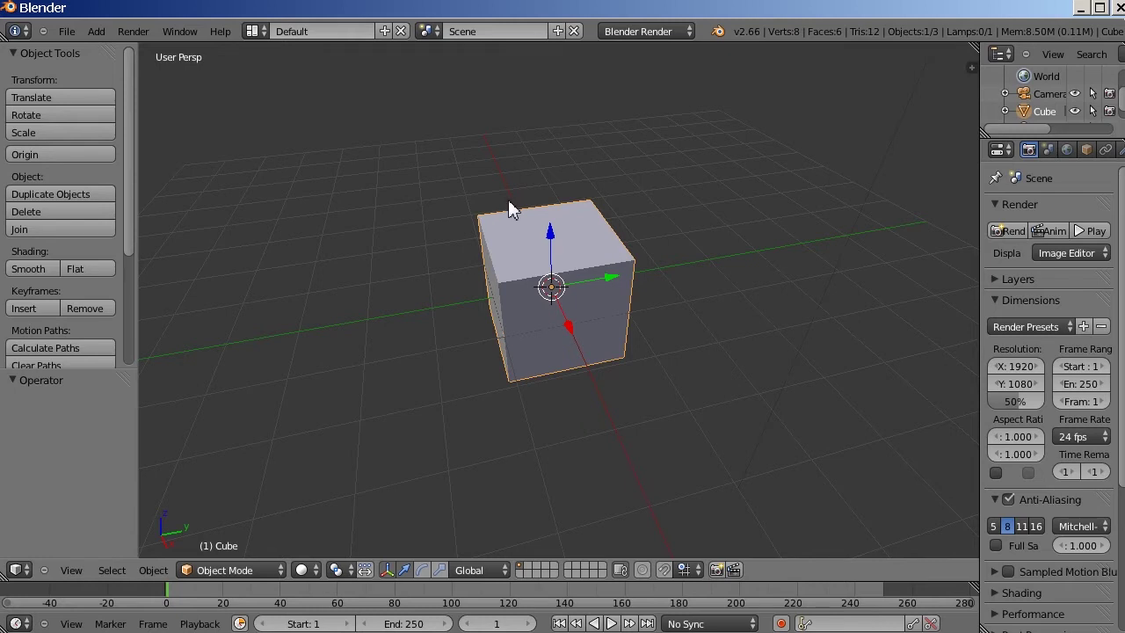
pyautogui.scroll(-4, 452, 220)
pyautogui.moveTo(625, 299); pyautogui.dragTo(571, 252, button='middle')
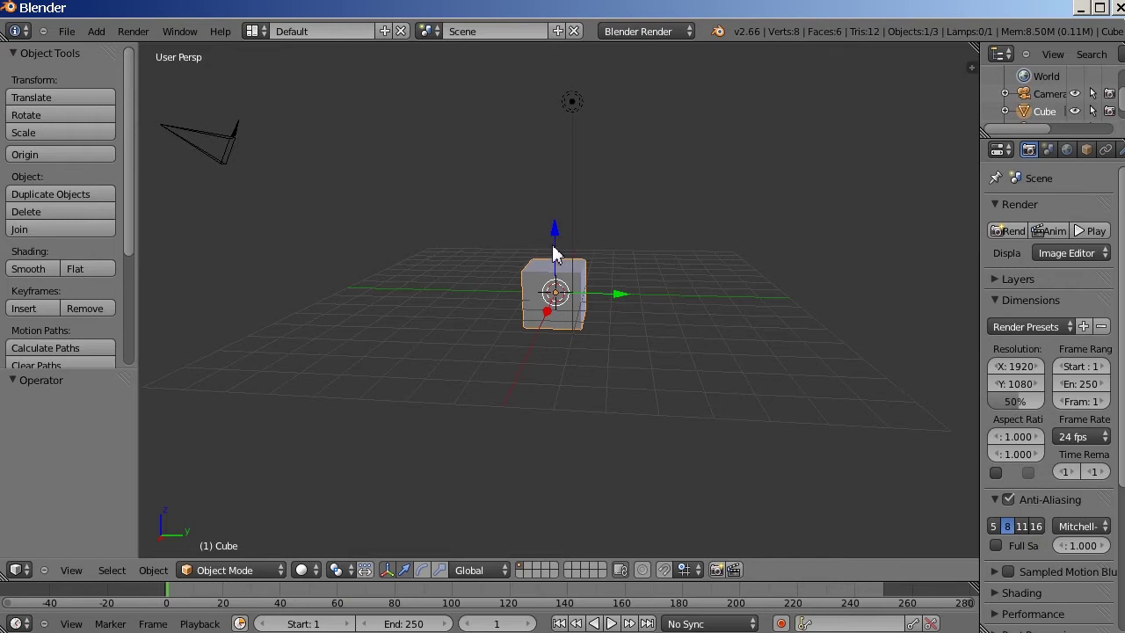
pyautogui.moveTo(553, 253); pyautogui.dragTo(421, 209, button='middle')
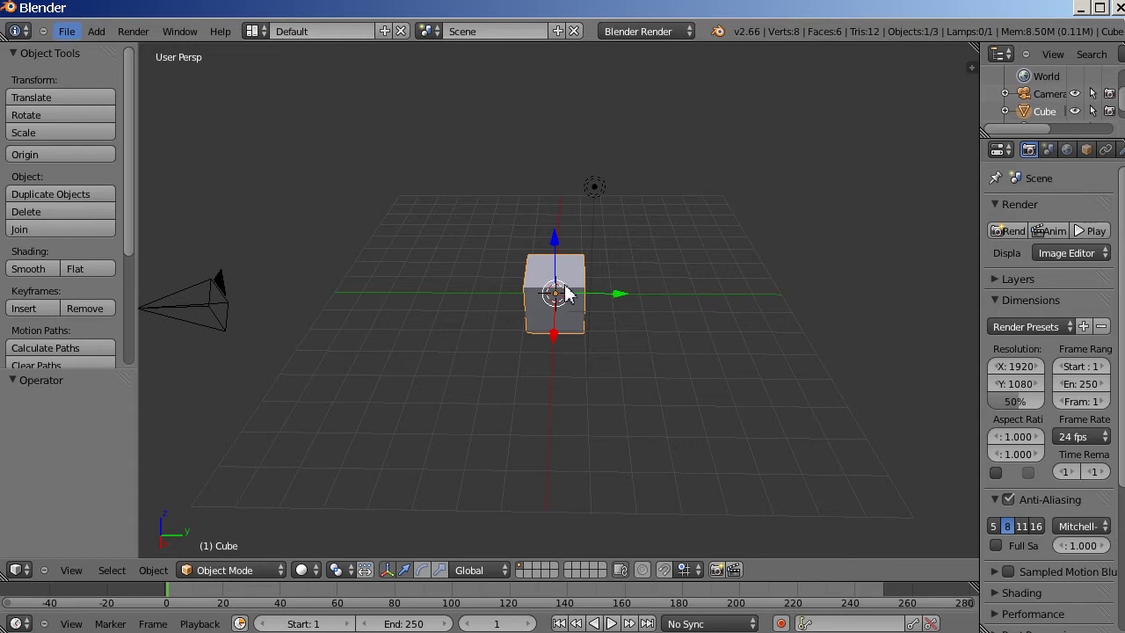
# Step: Delete the default cube and switch the 3D view to the top view
pyautogui.press('x')
pyautogui.click(534, 293)
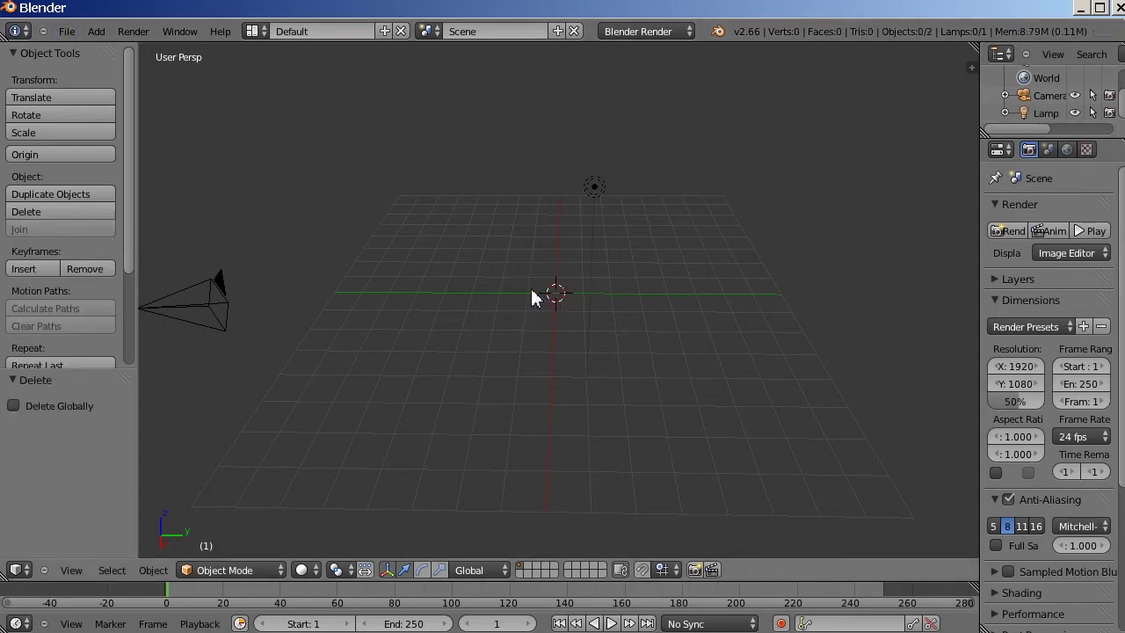
pyautogui.moveTo(533, 297); pyautogui.dragTo(580, 351, button='middle')
pyautogui.press('KP_7')
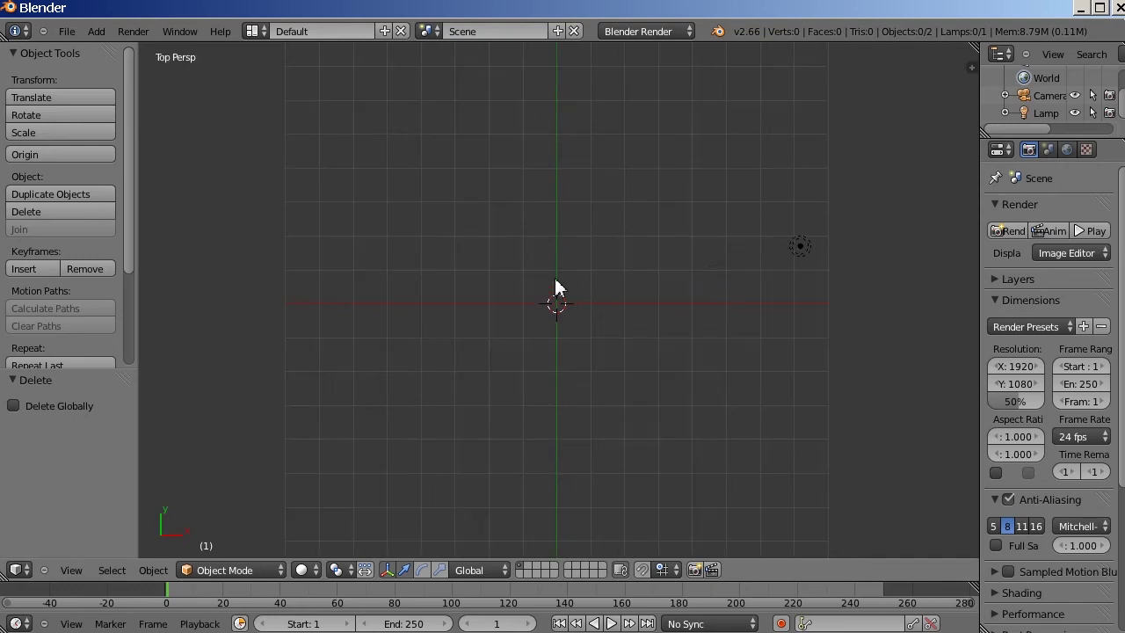
# Step: Add a text object at the 3D cursor in the centre of the grid
pyautogui.scroll(2, 559, 289)
pyautogui.scroll(-4, 374, 239)
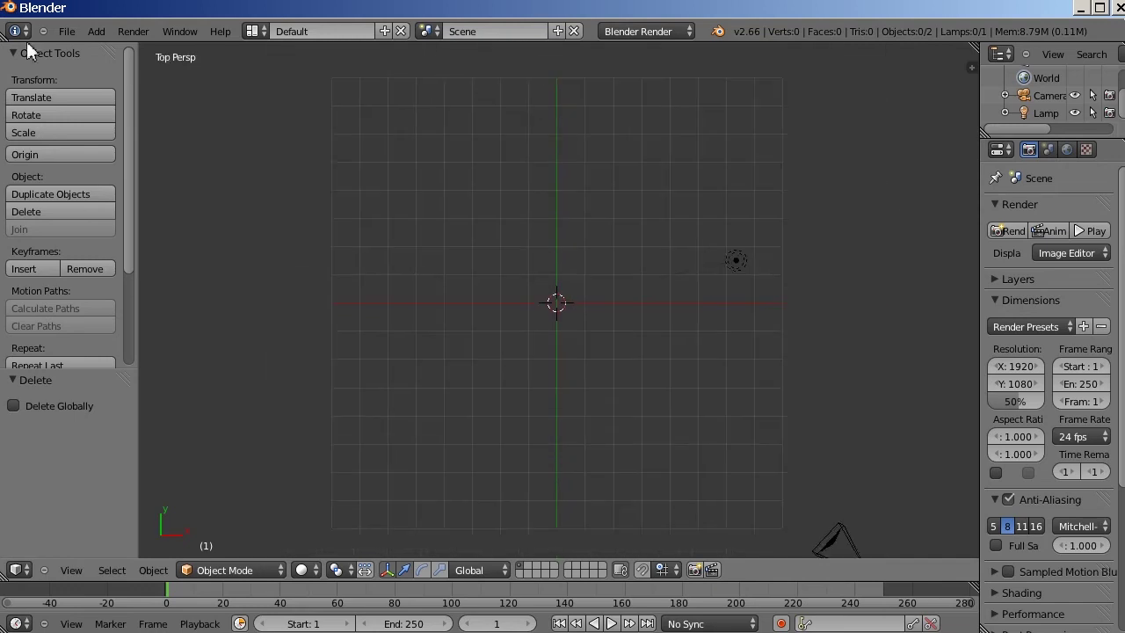
pyautogui.click(96, 33)
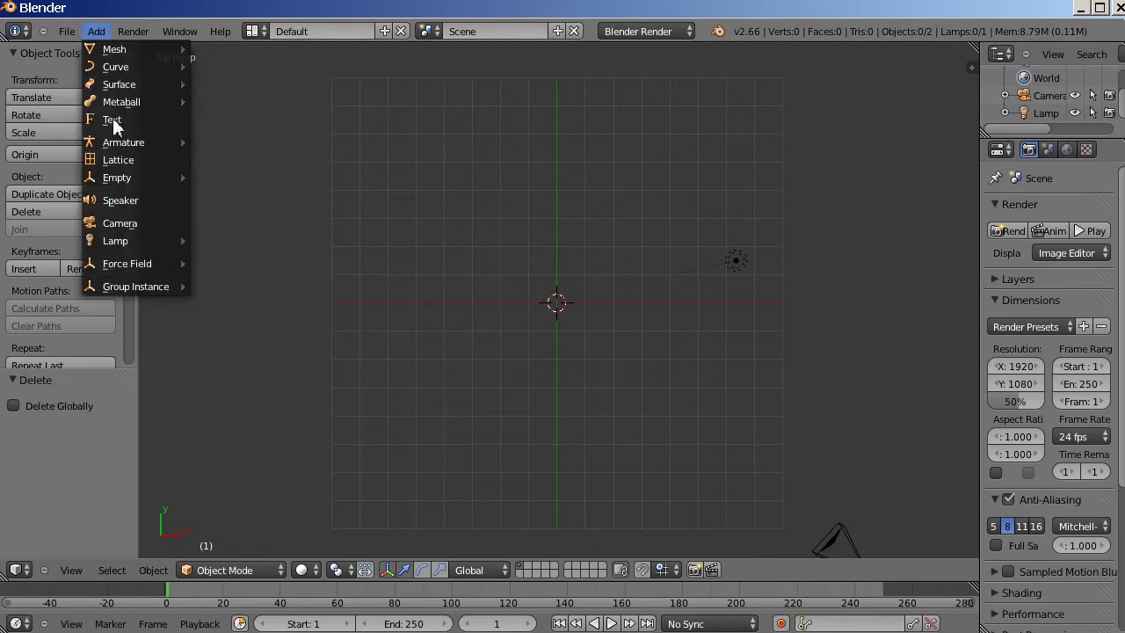
pyautogui.click(113, 122)
pyautogui.scroll(10, 637, 309)
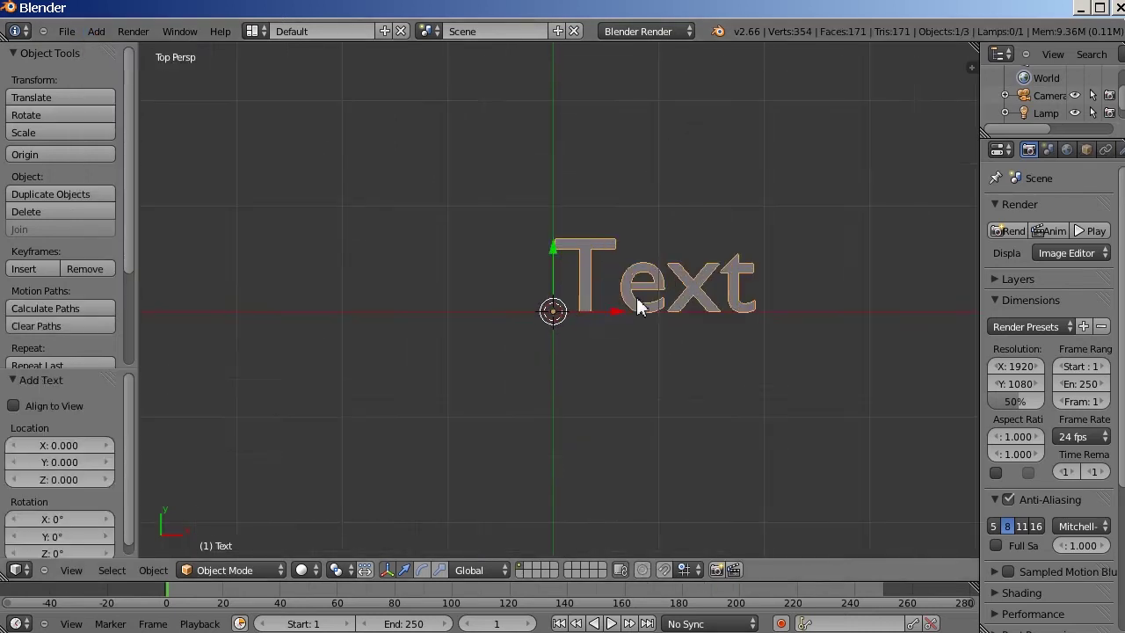
# Step: Switch the text object to Edit Mode and delete all of its default wording
pyautogui.scroll(1, 422, 378)
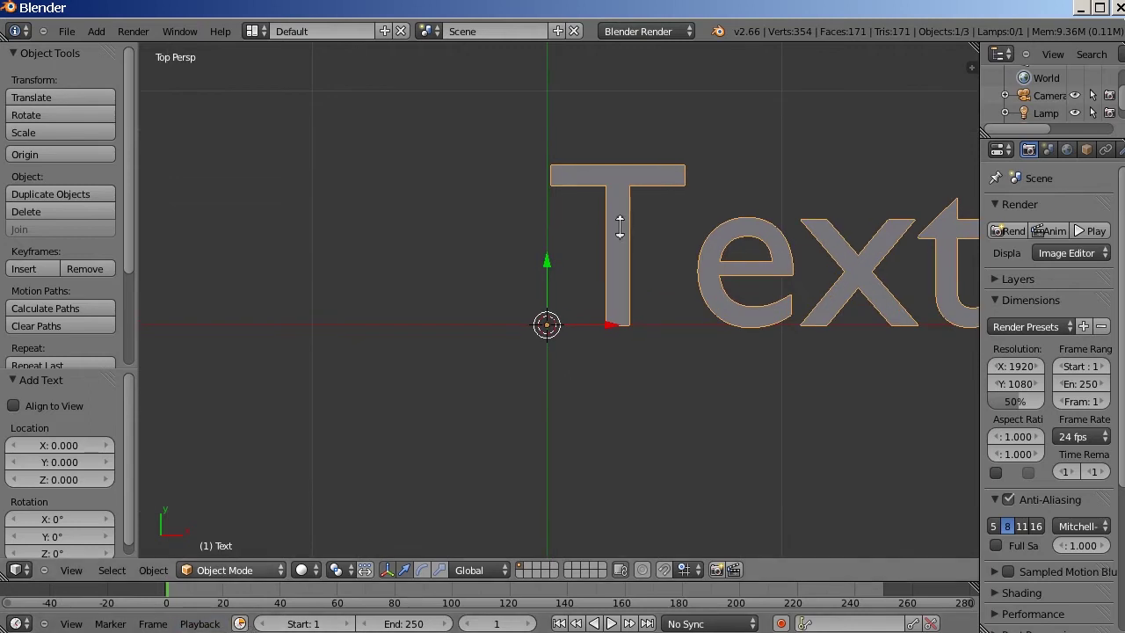
pyautogui.scroll(-1, 653, 228)
pyautogui.keyDown('shift'); pyautogui.moveTo(654, 229); pyautogui.dragTo(453, 243, button='middle'); pyautogui.keyUp('shift')
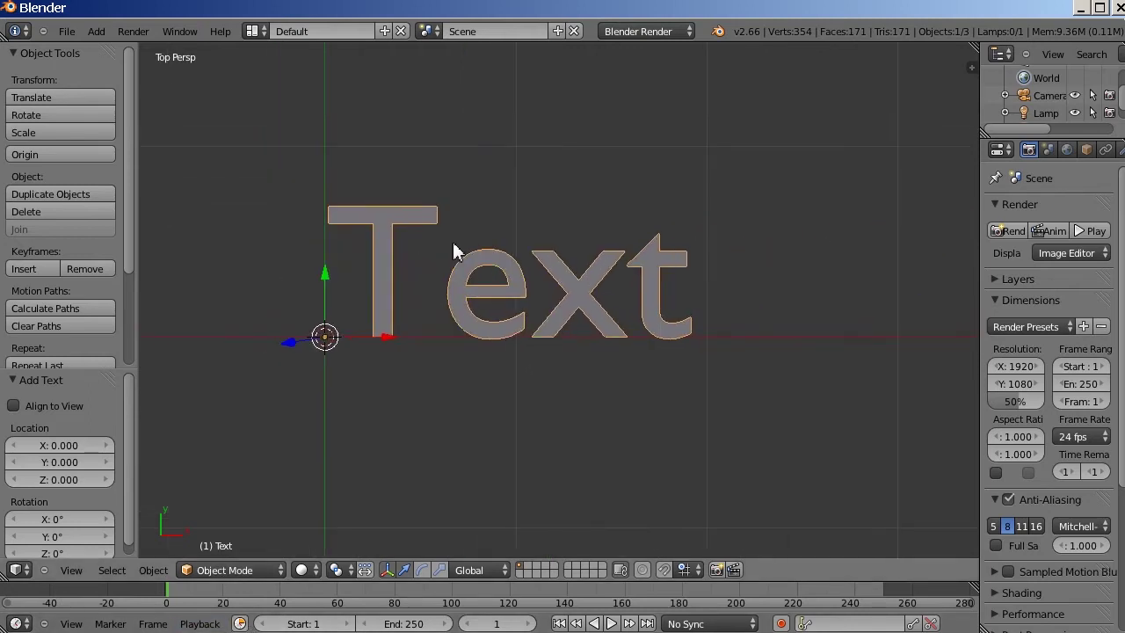
pyautogui.click(225, 566)
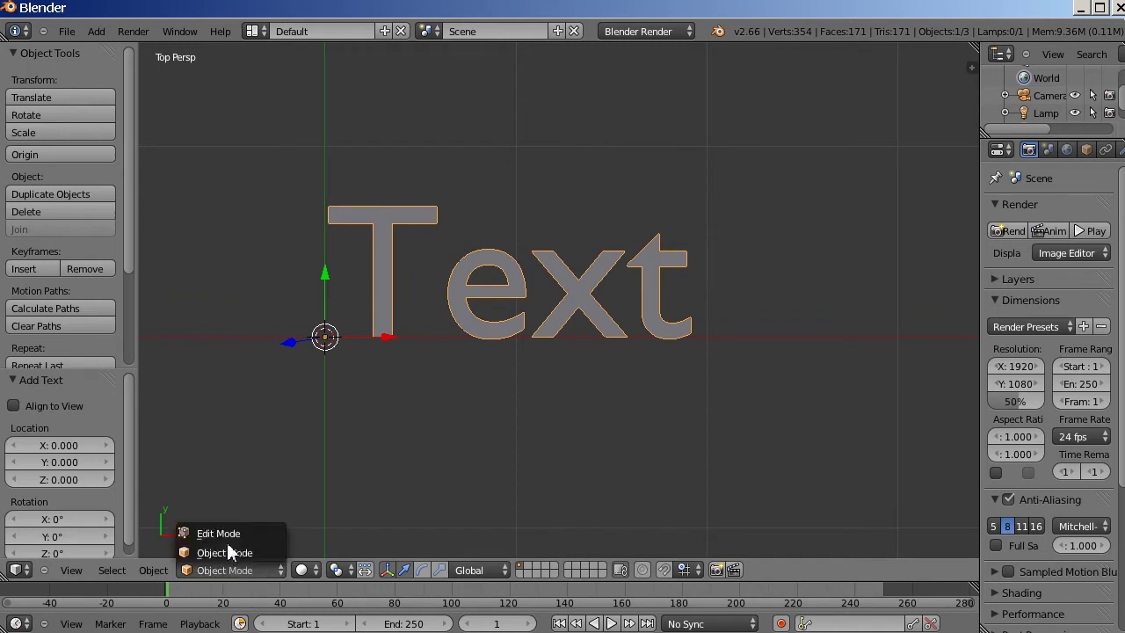
pyautogui.click(226, 533)
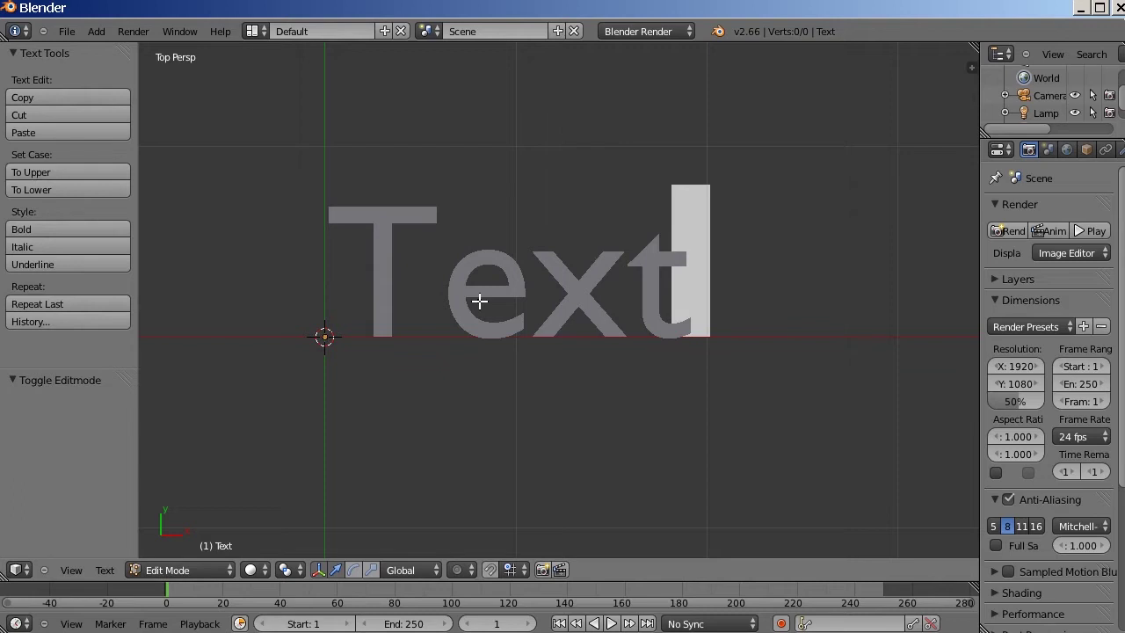
pyautogui.press('BackSpace')
pyautogui.press('BackSpace')
pyautogui.press('BackSpace')
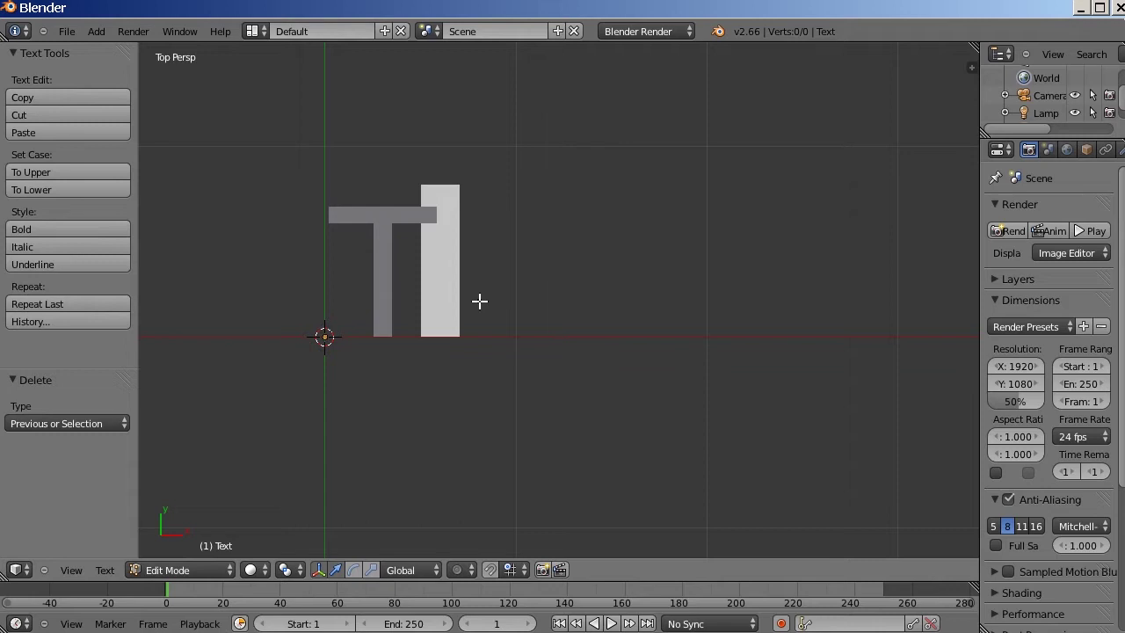
pyautogui.press('BackSpace')
# Step: Enter FURIA as the text object's wording and return it to Object Mode
pyautogui.write('F')
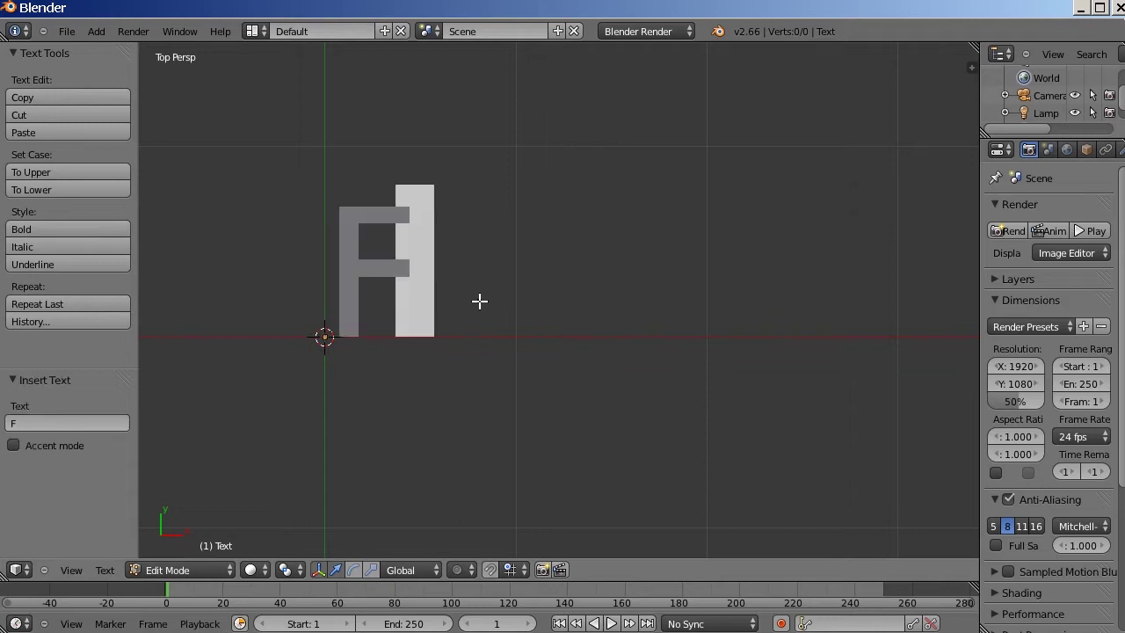
pyautogui.write('U')
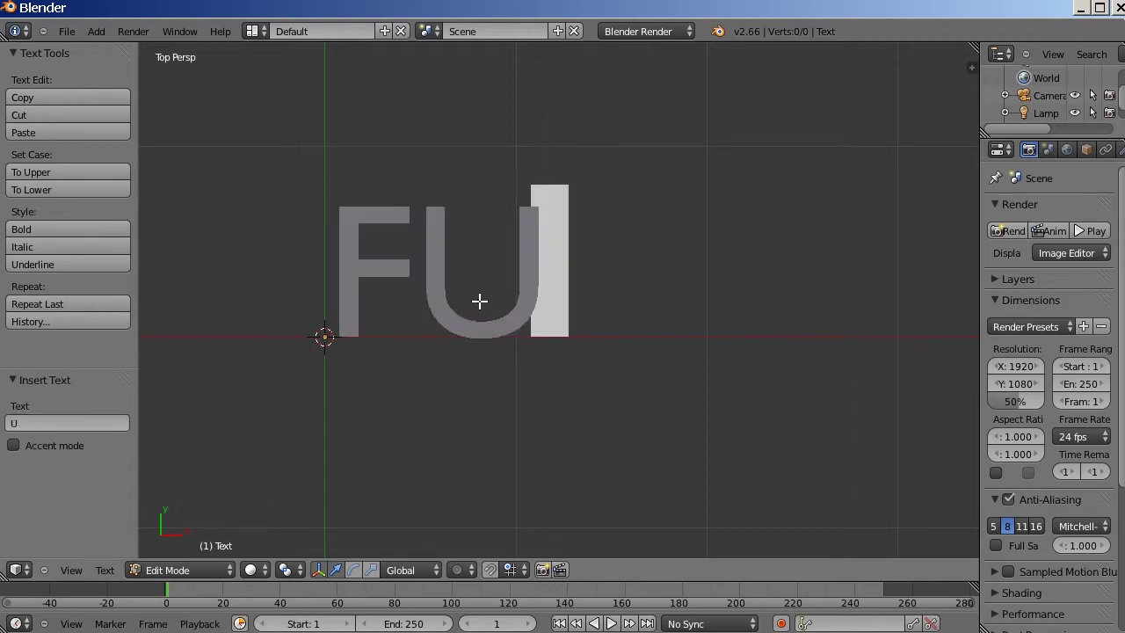
pyautogui.write('RI')
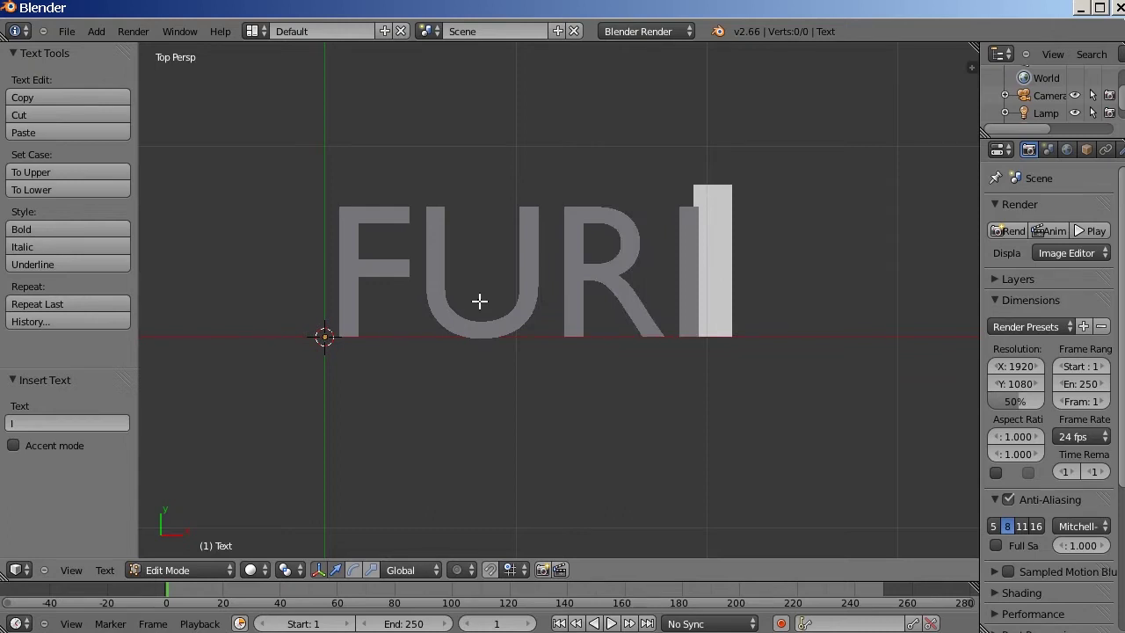
pyautogui.write('A')
pyautogui.moveTo(502, 251); pyautogui.dragTo(695, 328, button='middle')
pyautogui.moveTo(683, 275); pyautogui.dragTo(586, 304, button='middle')
pyautogui.moveTo(564, 376); pyautogui.dragTo(587, 249, button='middle')
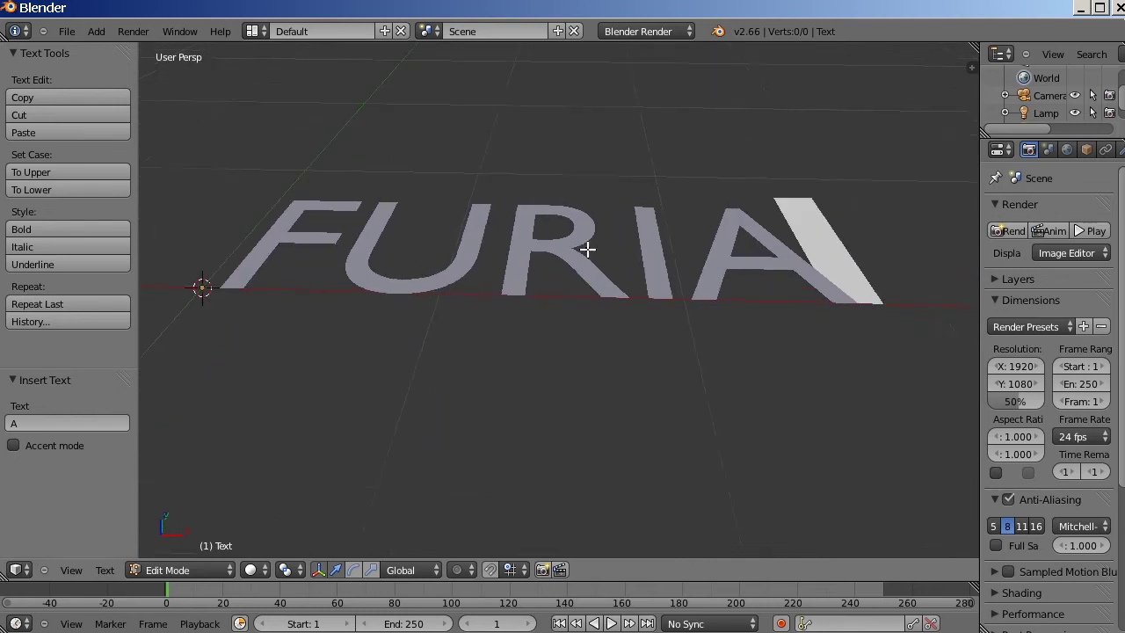
pyautogui.scroll(2, 587, 251)
pyautogui.scroll(-1, 511, 369)
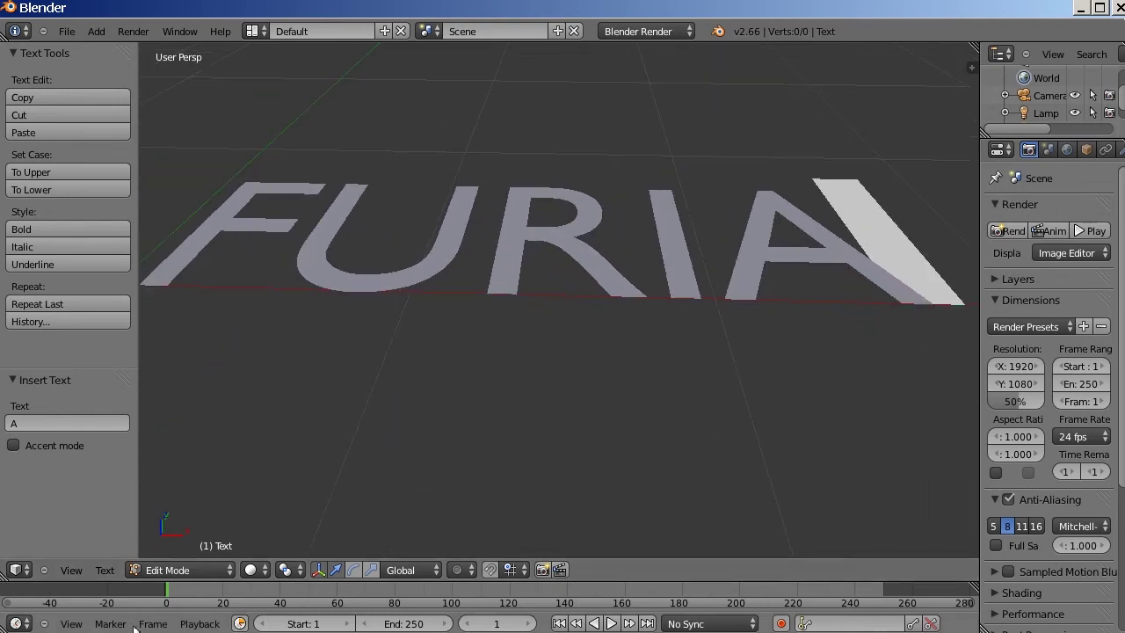
pyautogui.click(187, 570)
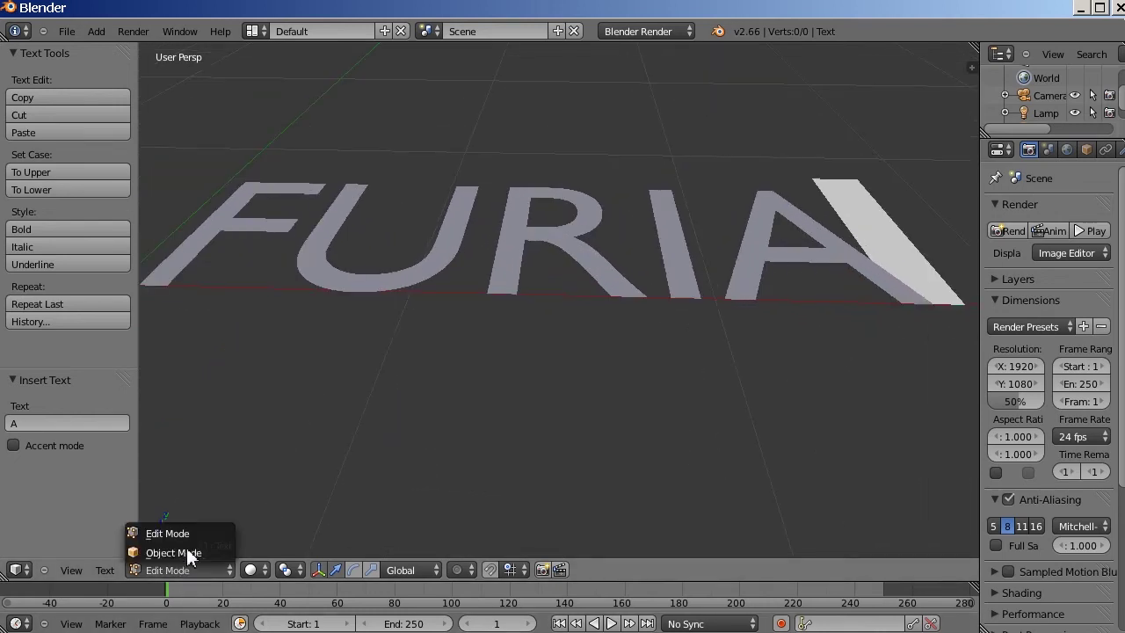
pyautogui.click(184, 554)
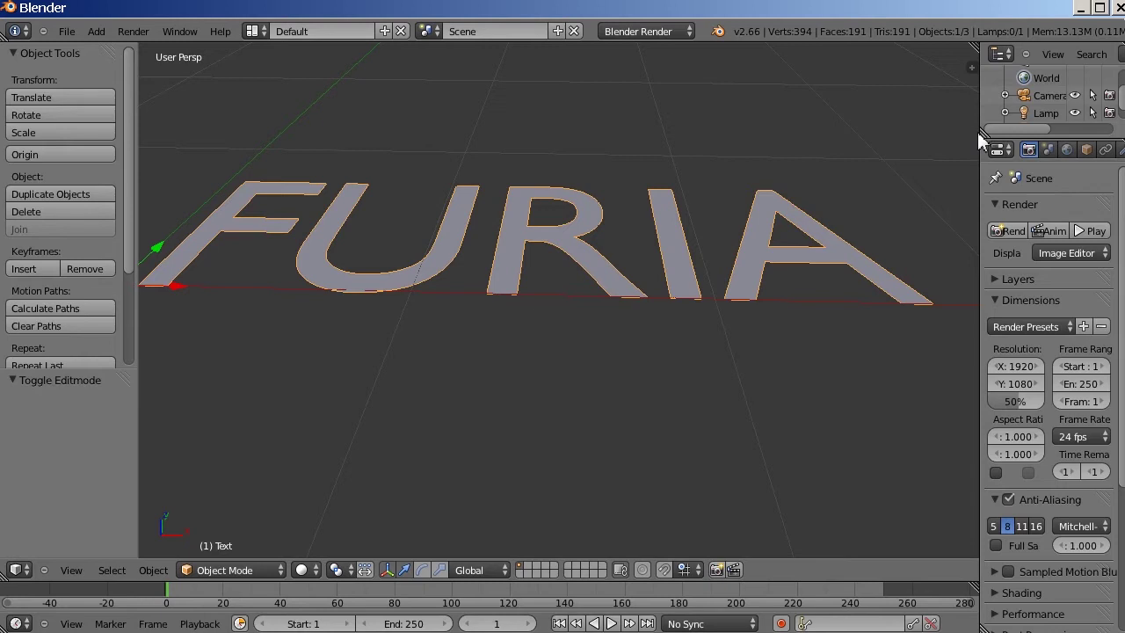
# Step: Widen the properties area and show the text object's Font settings
pyautogui.moveTo(982, 141); pyautogui.dragTo(919, 147)
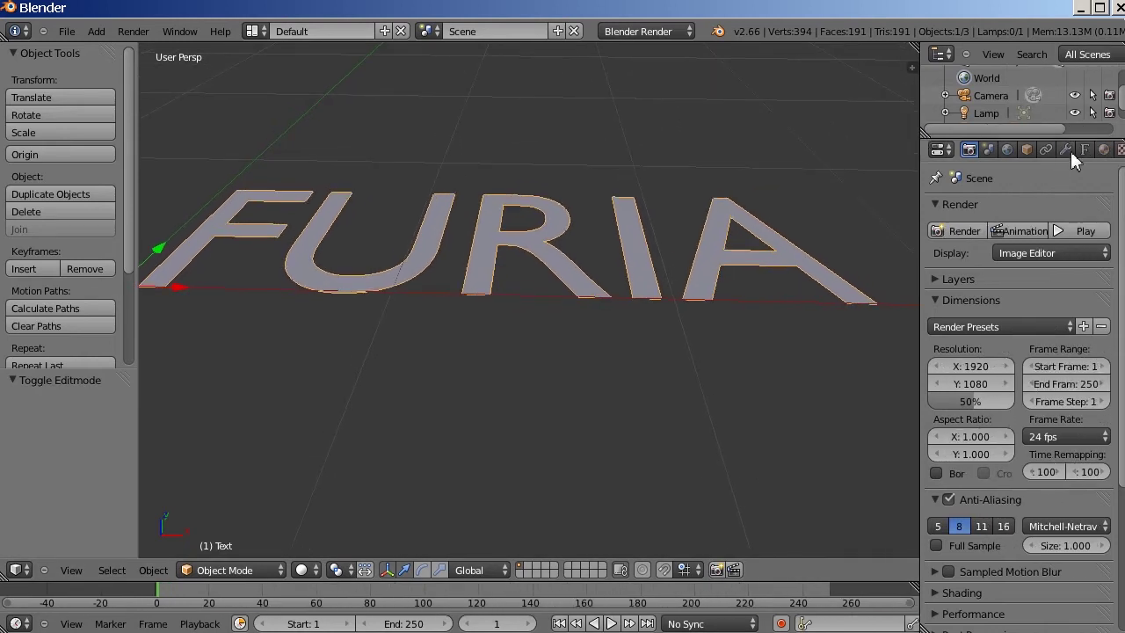
pyautogui.click(1084, 150)
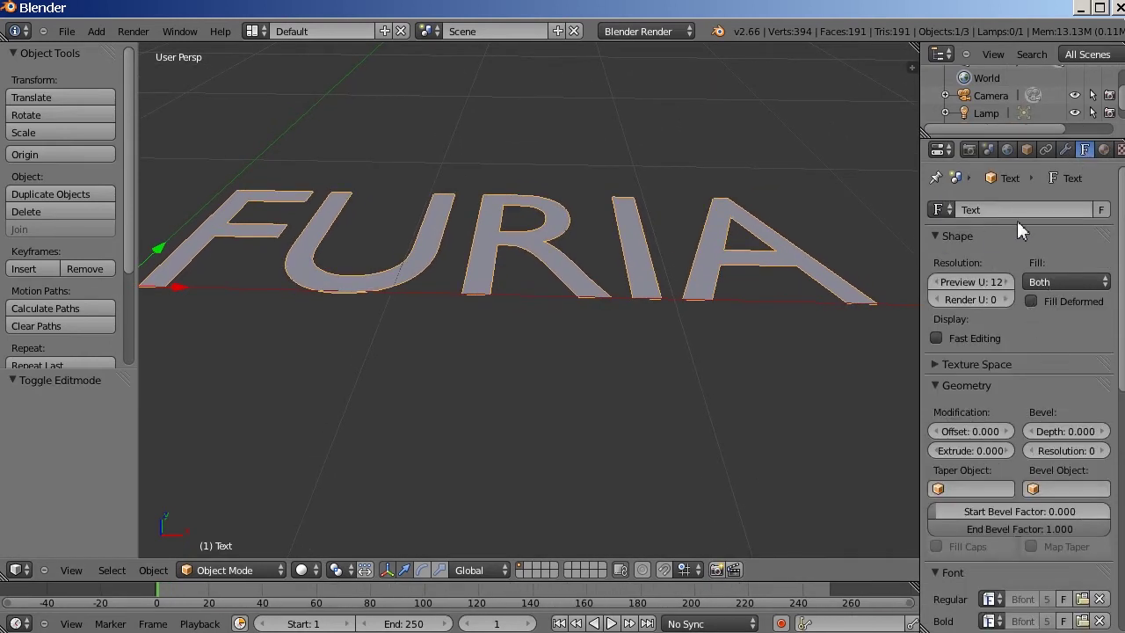
pyautogui.scroll(-6, 1009, 362)
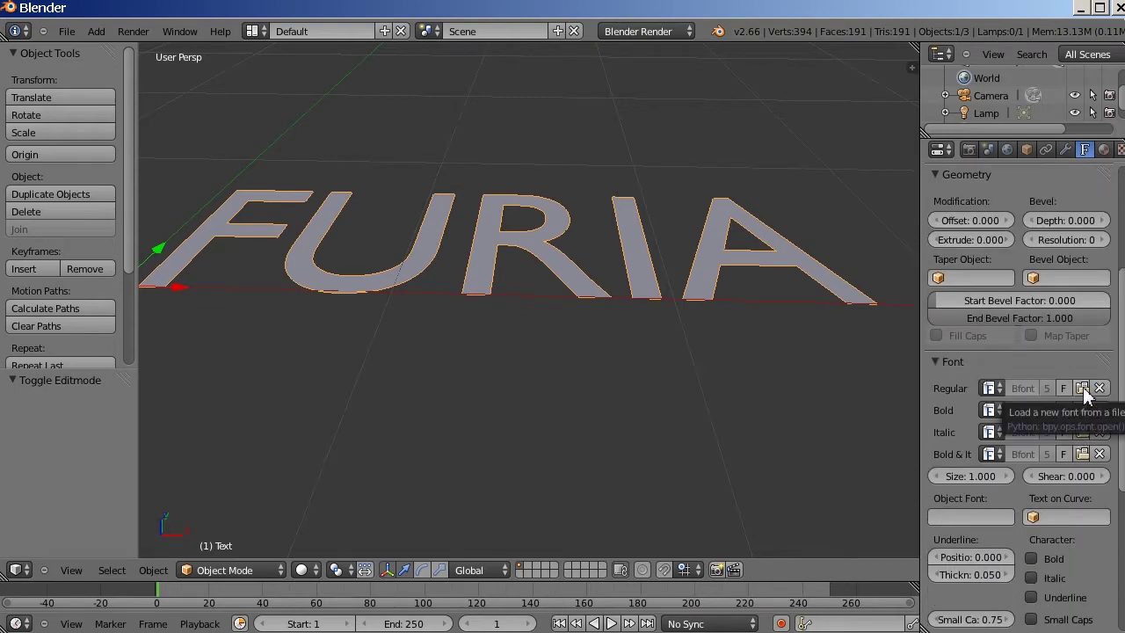
pyautogui.click(1082, 387)
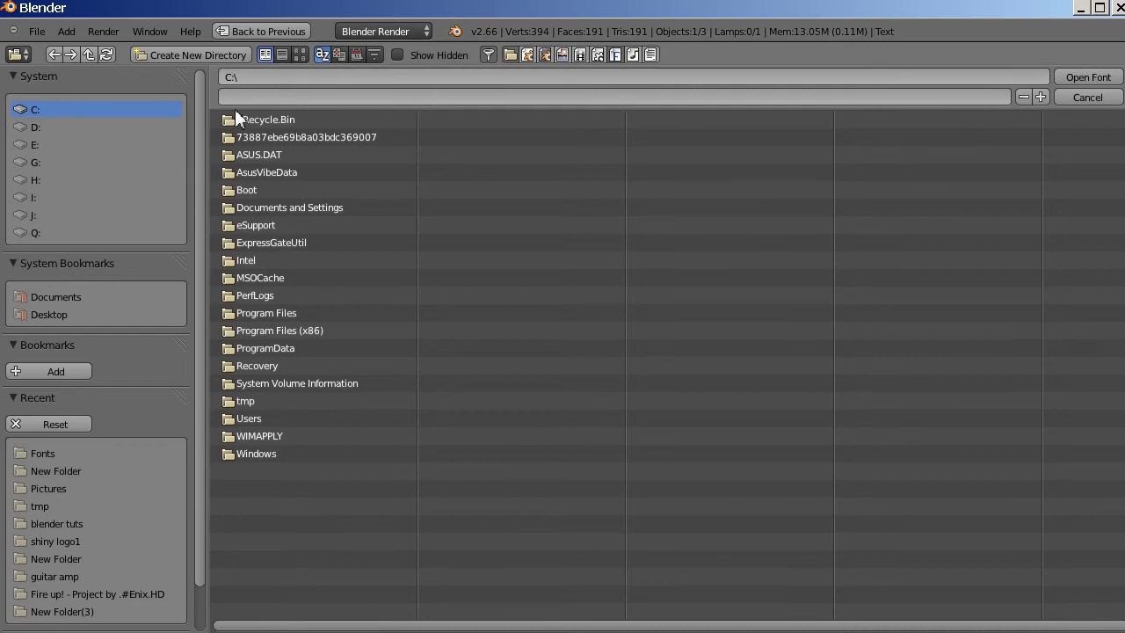
pyautogui.click(1109, 99)
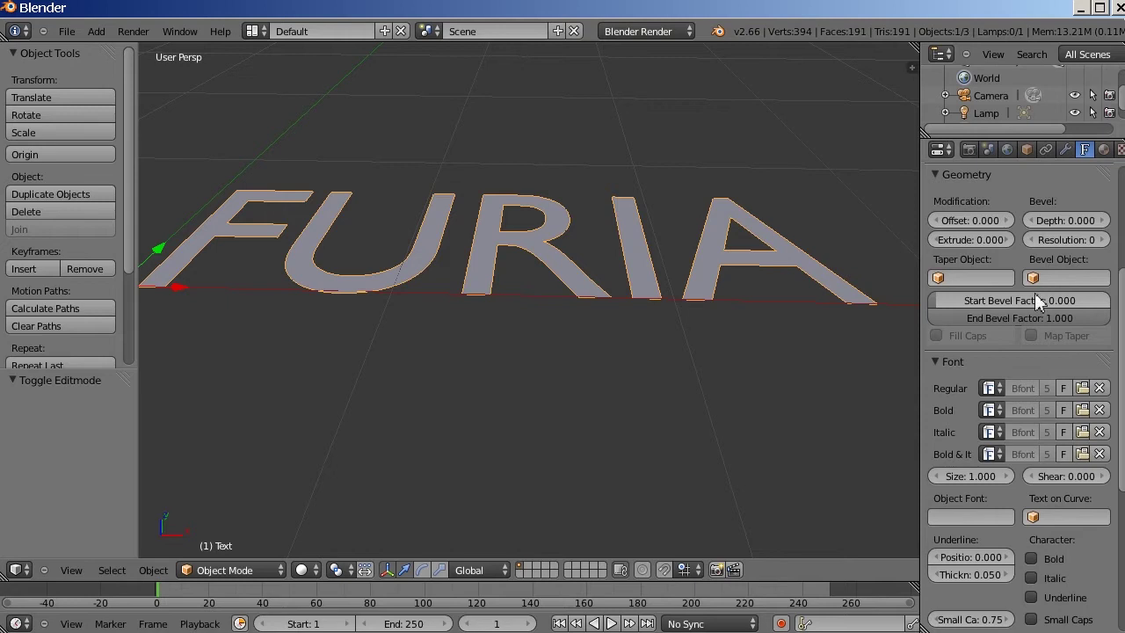
pyautogui.click(935, 362)
pyautogui.click(935, 362)
pyautogui.click(935, 362)
pyautogui.click(935, 362)
pyautogui.click(934, 362)
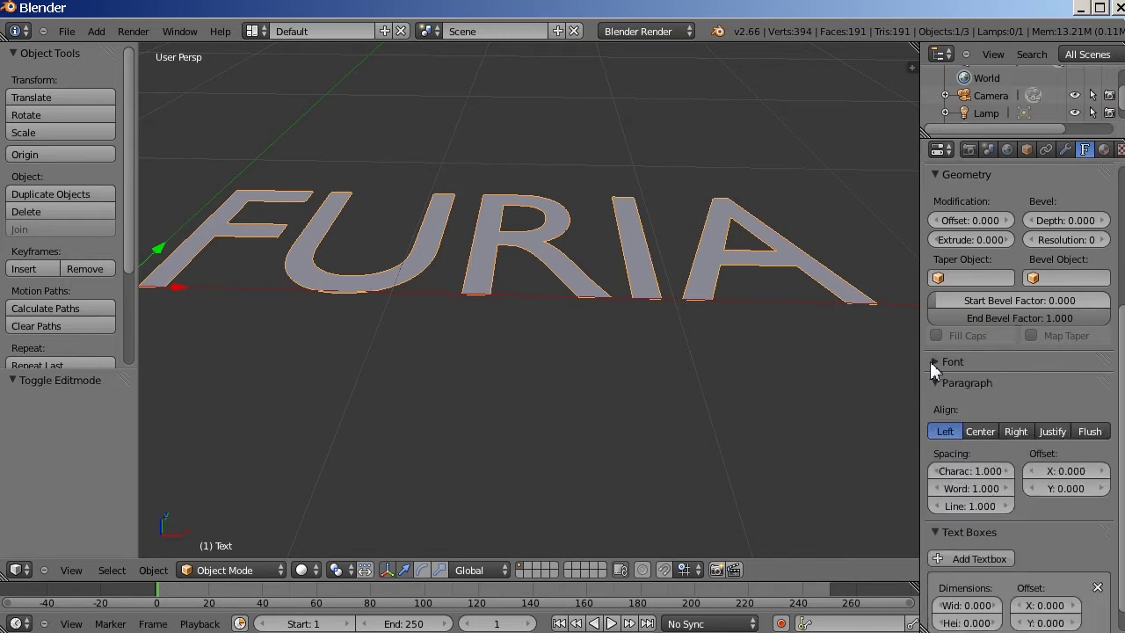
pyautogui.click(935, 362)
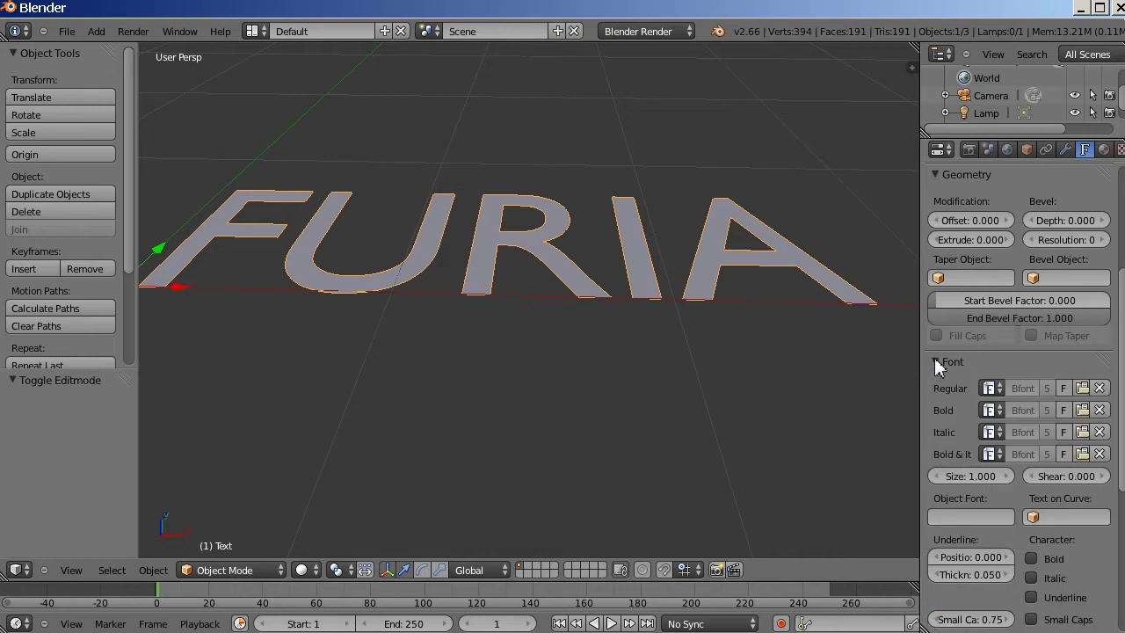
# Step: Load HelveticaNeueLTStd-BlkEx.otf from C:\Windows\Fonts as the text object's regular font
pyautogui.click(1082, 389)
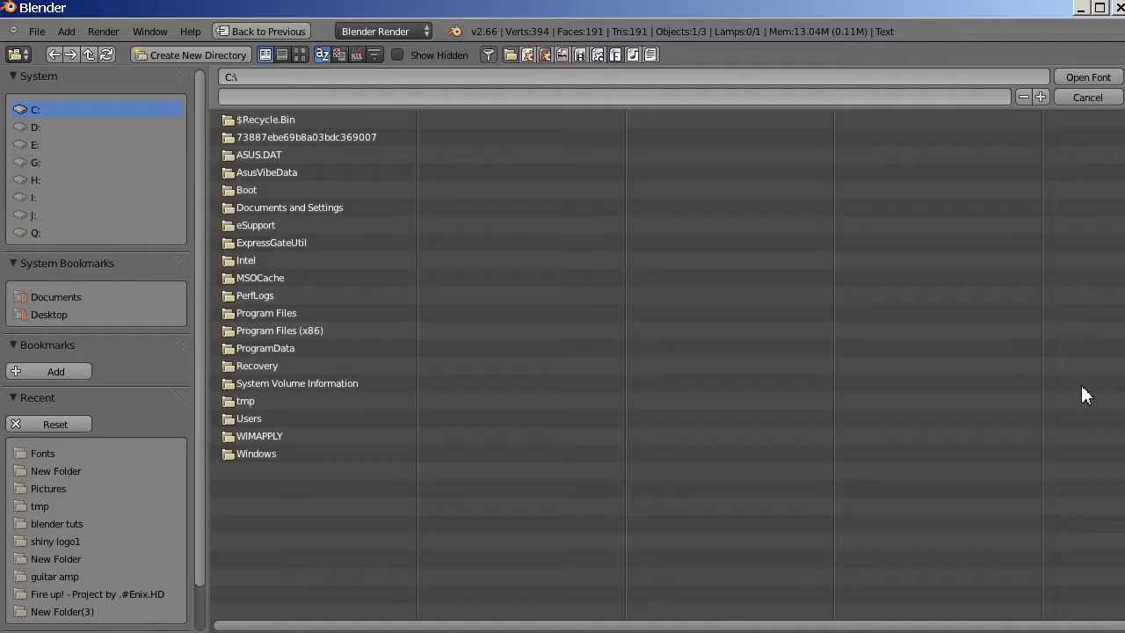
pyautogui.click(255, 453)
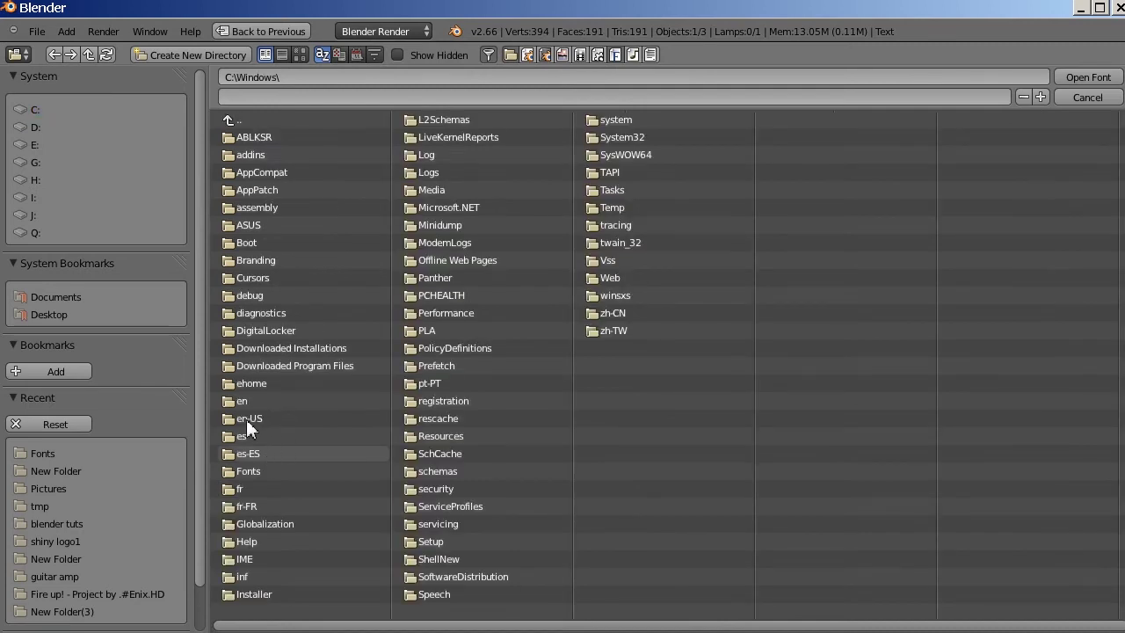
pyautogui.click(248, 453)
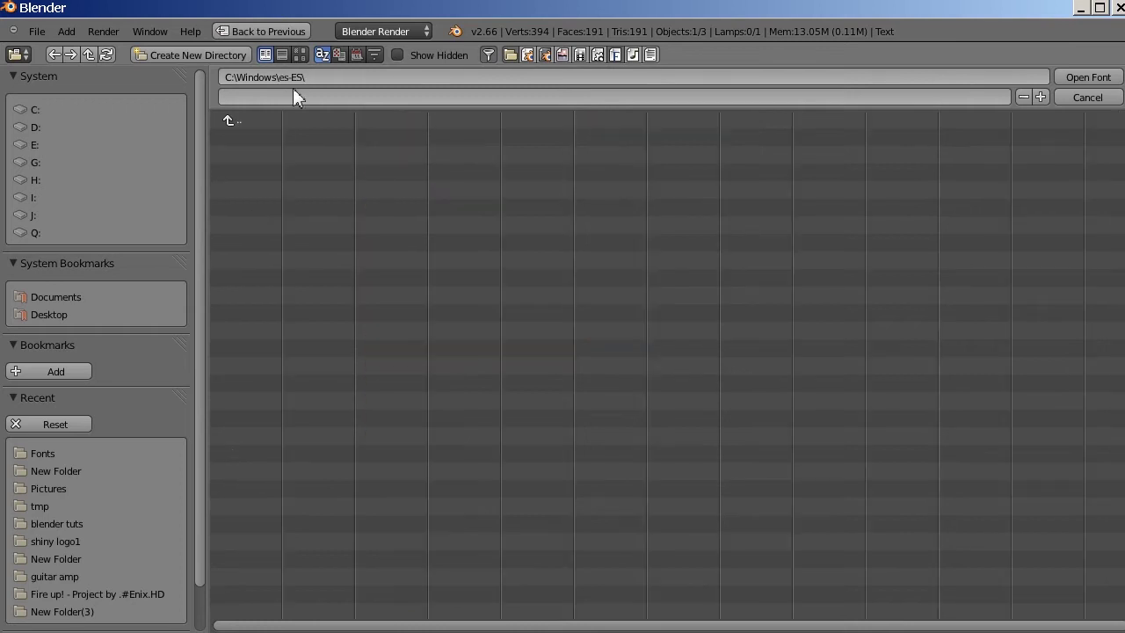
pyautogui.click(236, 123)
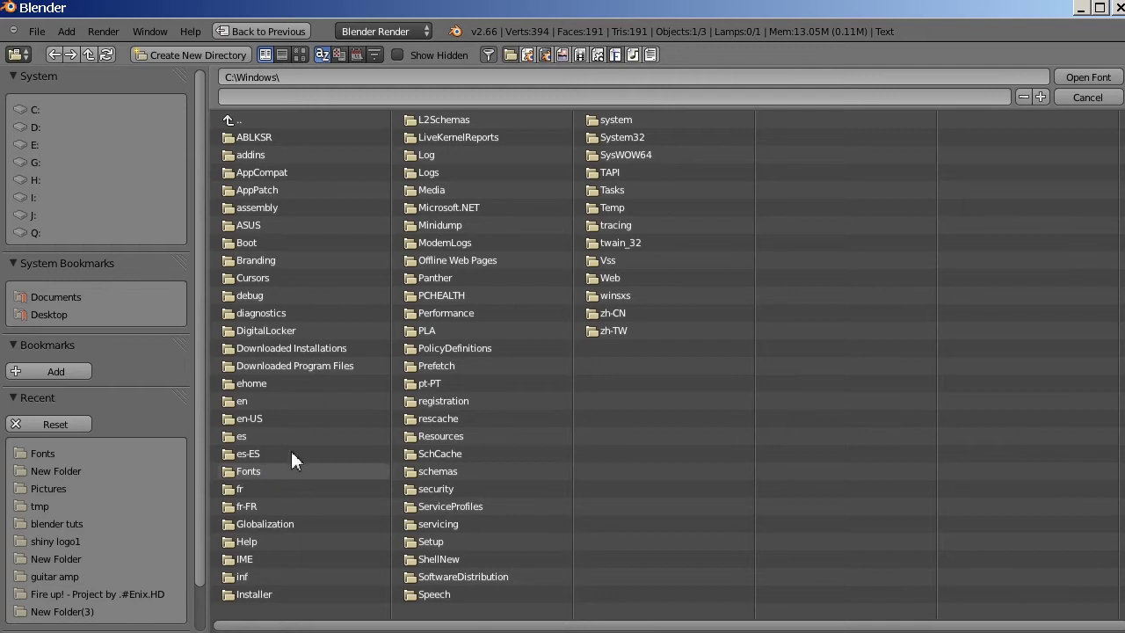
pyautogui.click(249, 473)
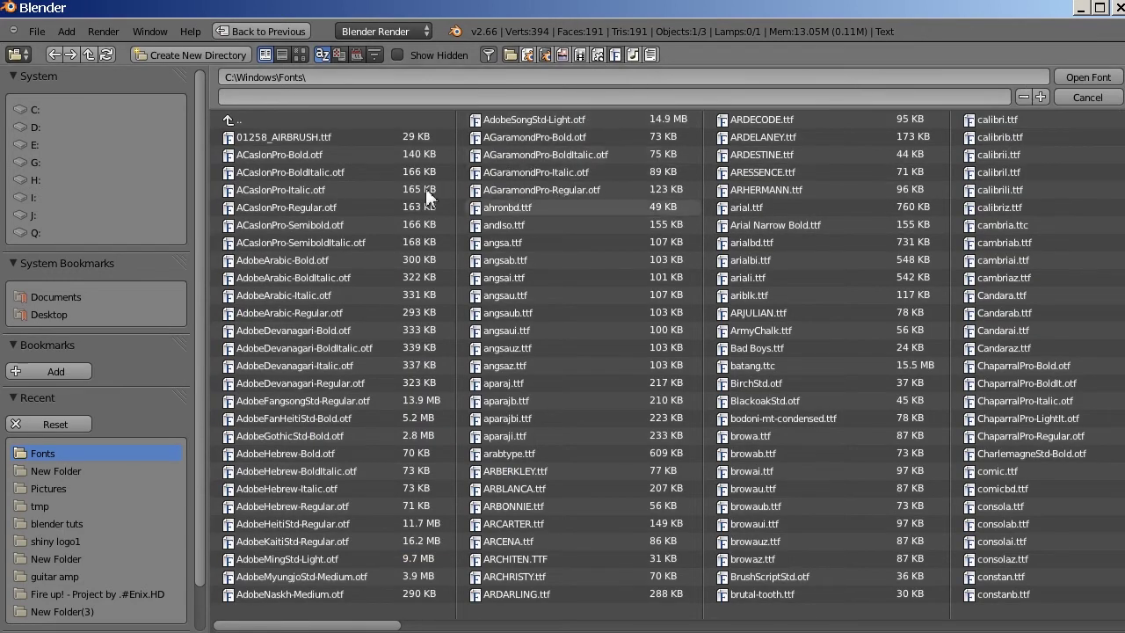
pyautogui.scroll(-1, 615, 211)
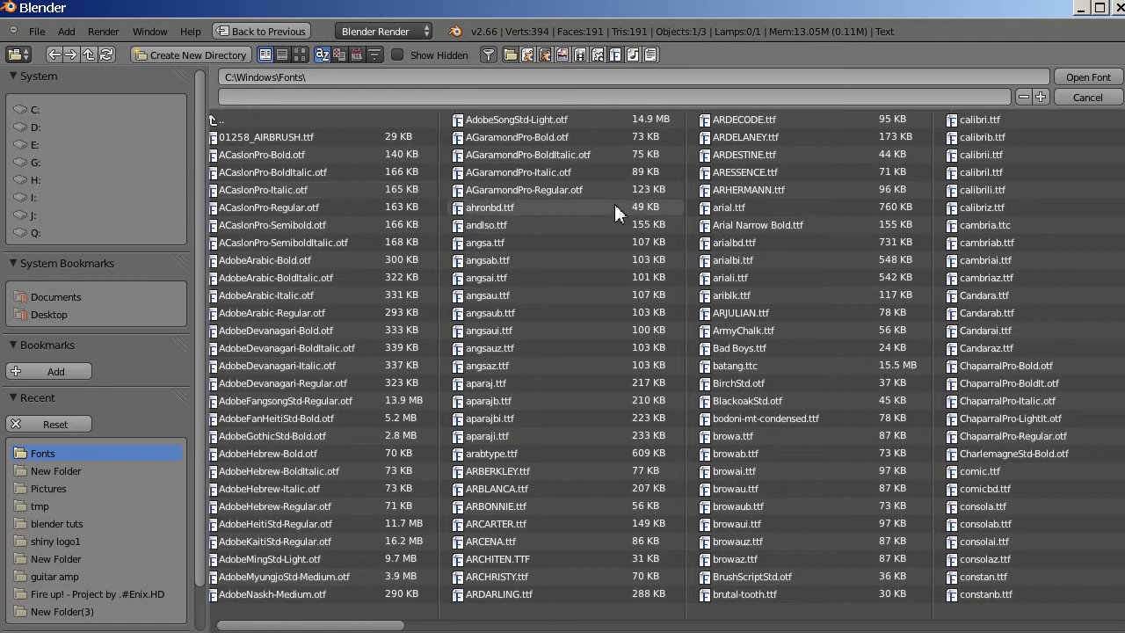
pyautogui.scroll(-5, 614, 211)
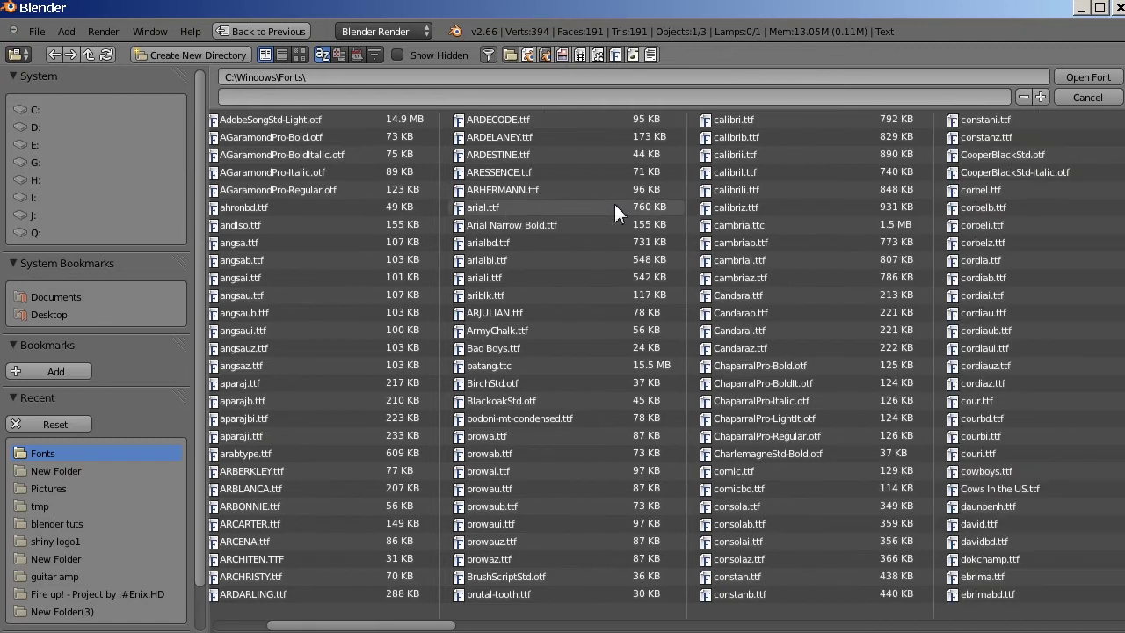
pyautogui.scroll(-6, 615, 204)
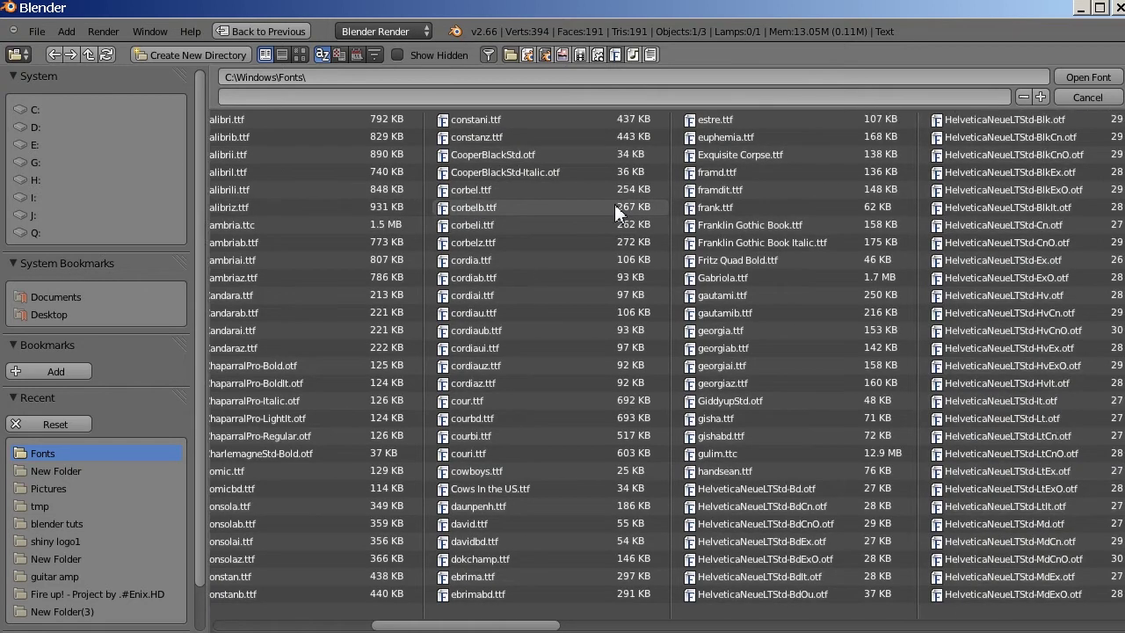
pyautogui.scroll(-3, 614, 207)
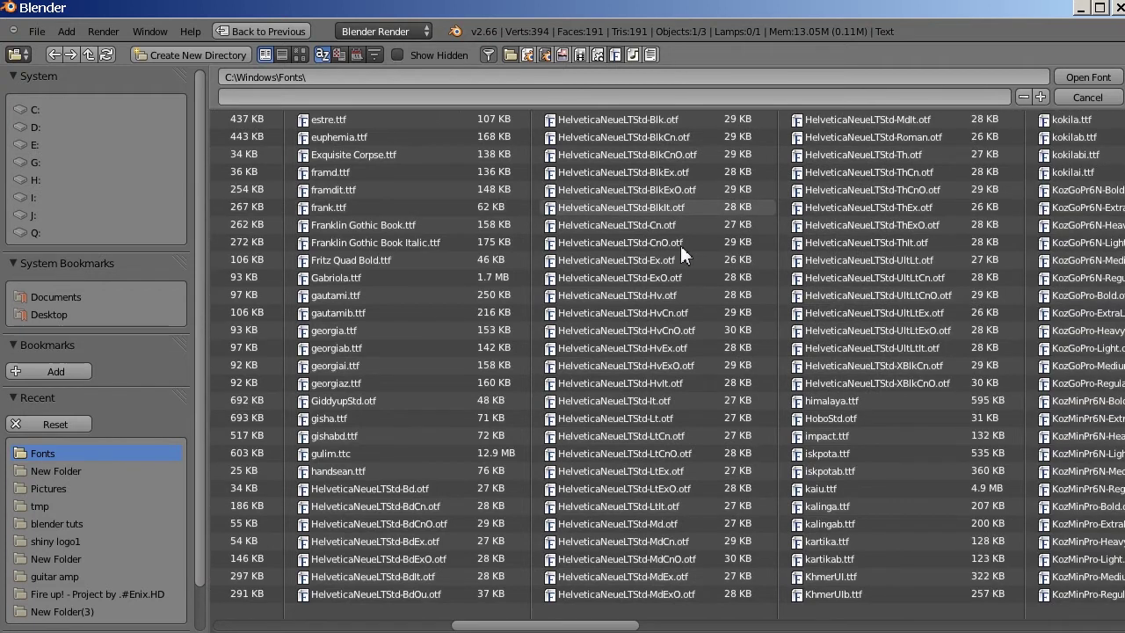
pyautogui.doubleClick(628, 176)
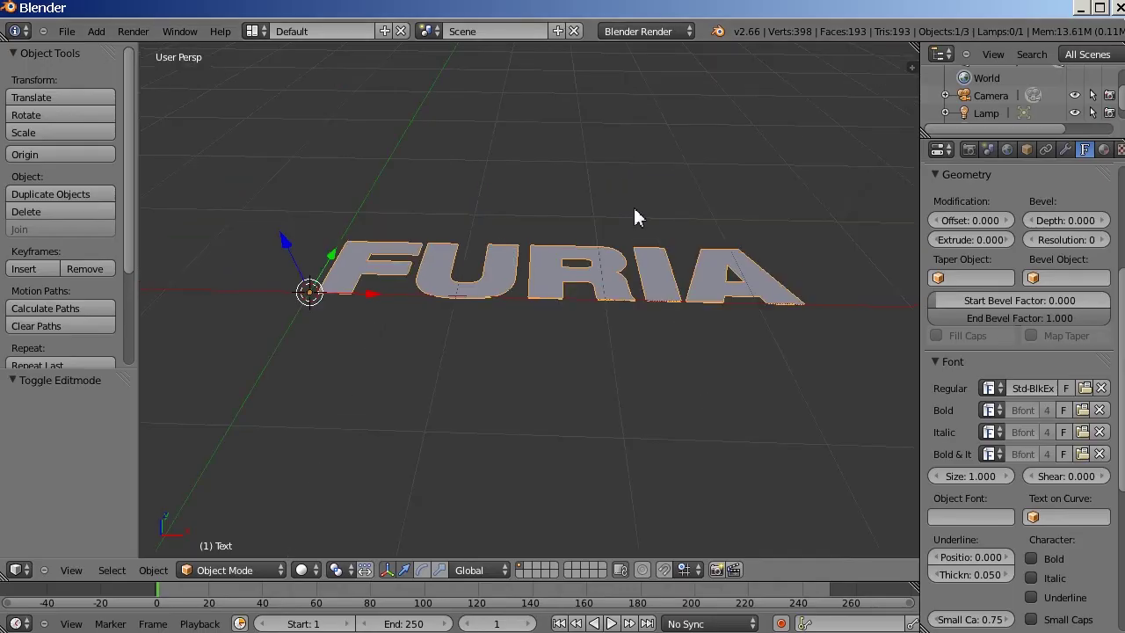
# Step: Examine the FURIA letters up close and bring the text object's Geometry settings into view
pyautogui.scroll(4, 636, 217)
pyautogui.scroll(-4, 642, 213)
pyautogui.scroll(4, 639, 213)
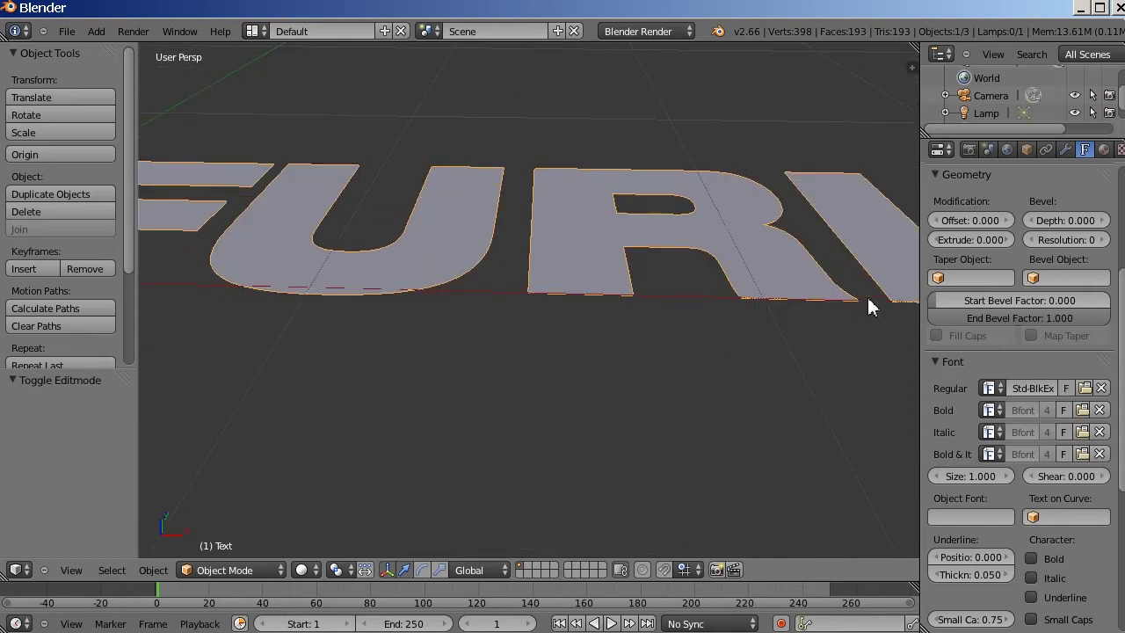
pyautogui.scroll(-1, 641, 335)
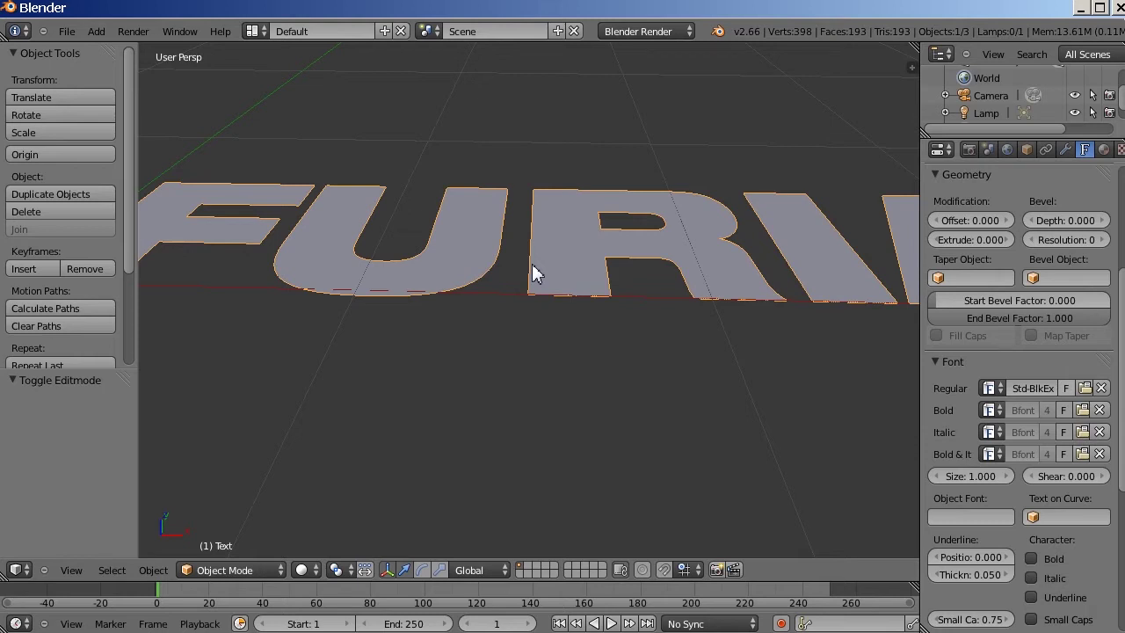
pyautogui.scroll(1, 596, 288)
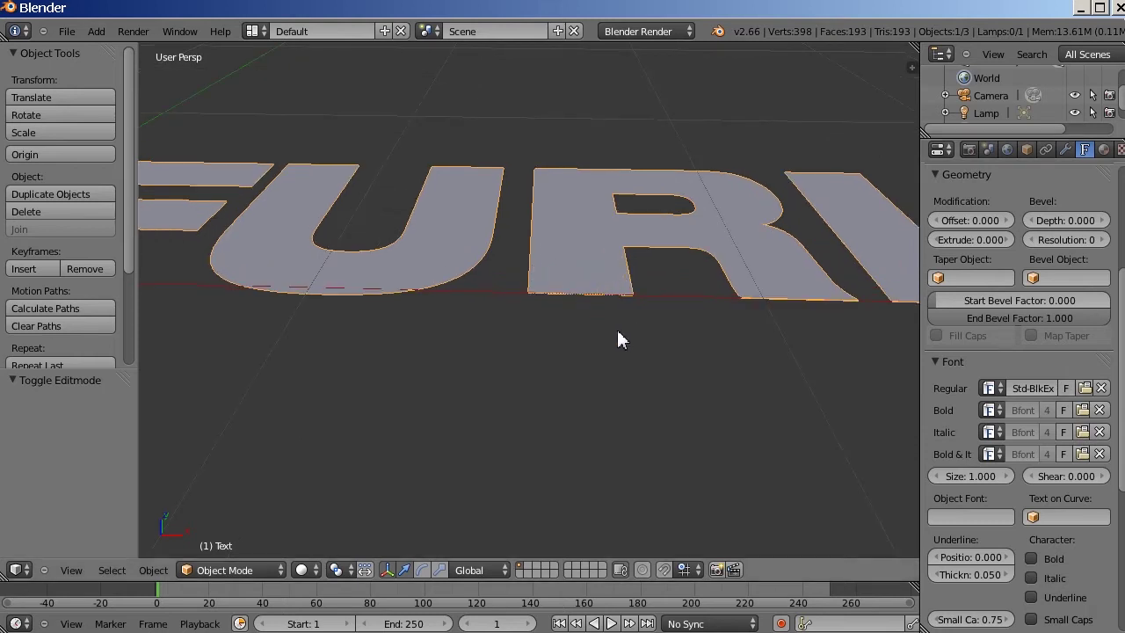
pyautogui.scroll(1, 618, 338)
pyautogui.scroll(3, 1025, 335)
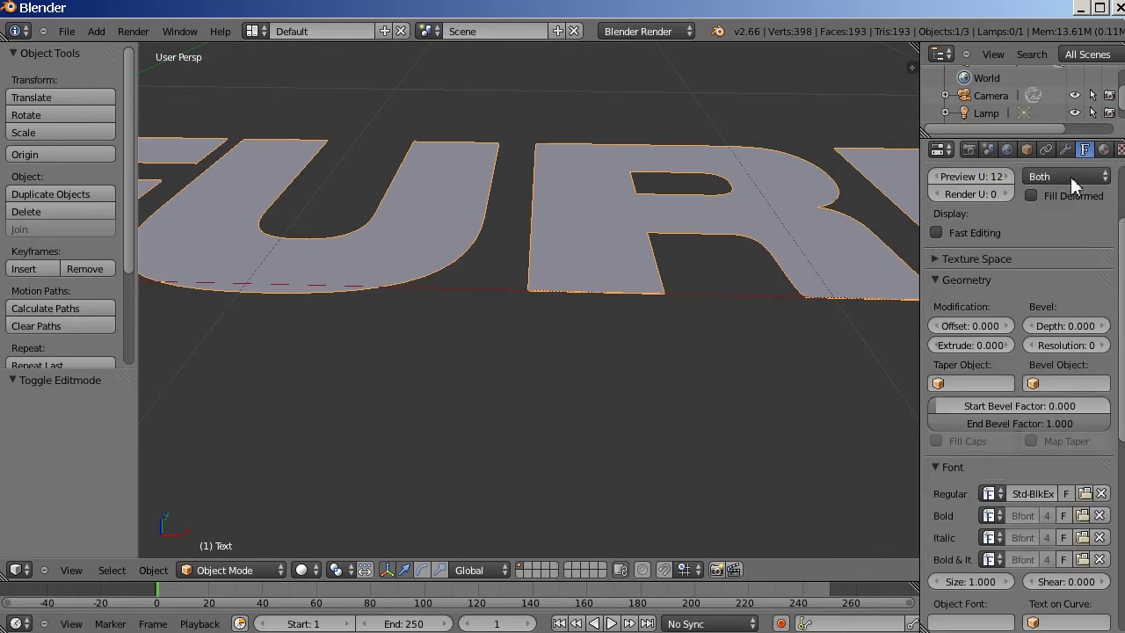
pyautogui.click(935, 277)
pyautogui.click(935, 278)
pyautogui.click(934, 278)
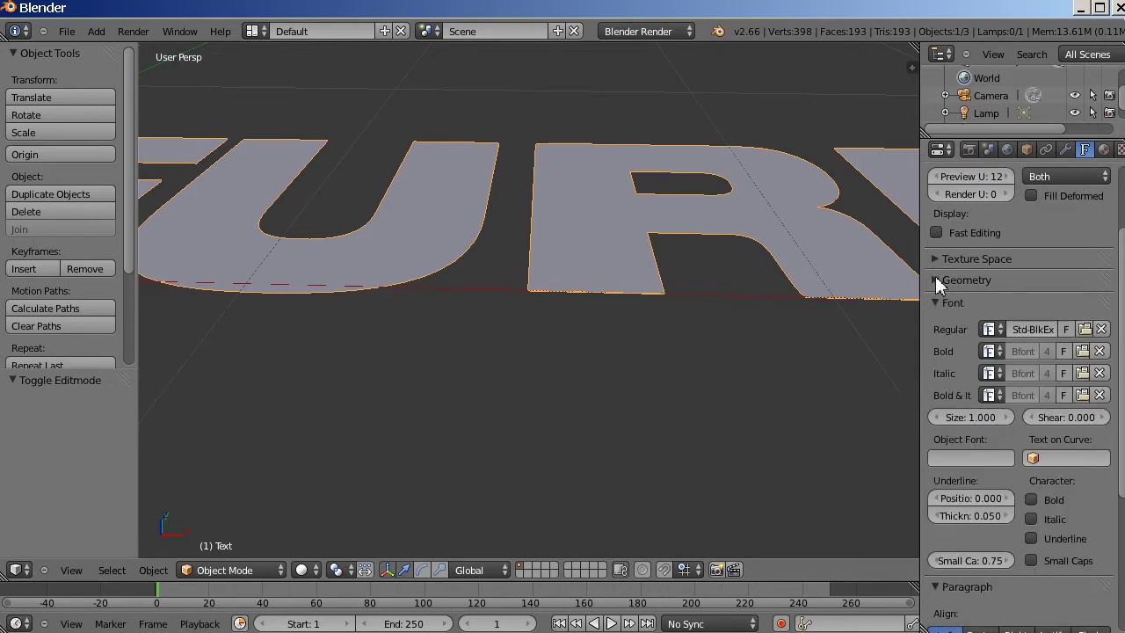
pyautogui.click(932, 278)
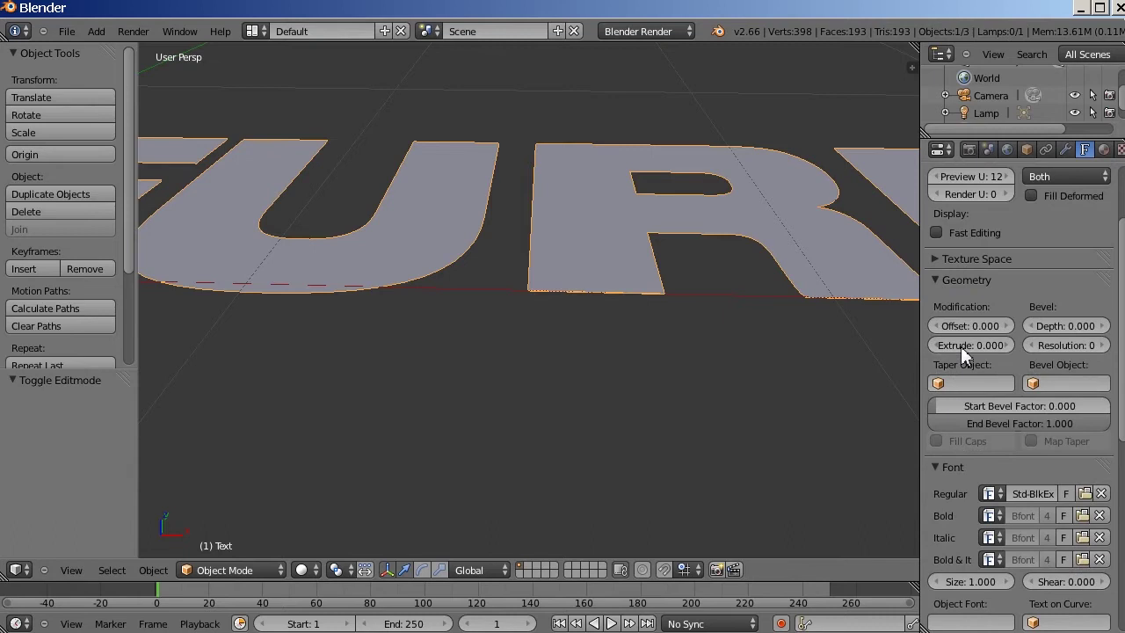
# Step: Set the FURIA text's extrusion to 0.1 to give the letters thickness
pyautogui.click(1007, 344)
pyautogui.write('0.1')
pyautogui.press('Return')
pyautogui.moveTo(554, 321); pyautogui.dragTo(563, 362, button='middle')
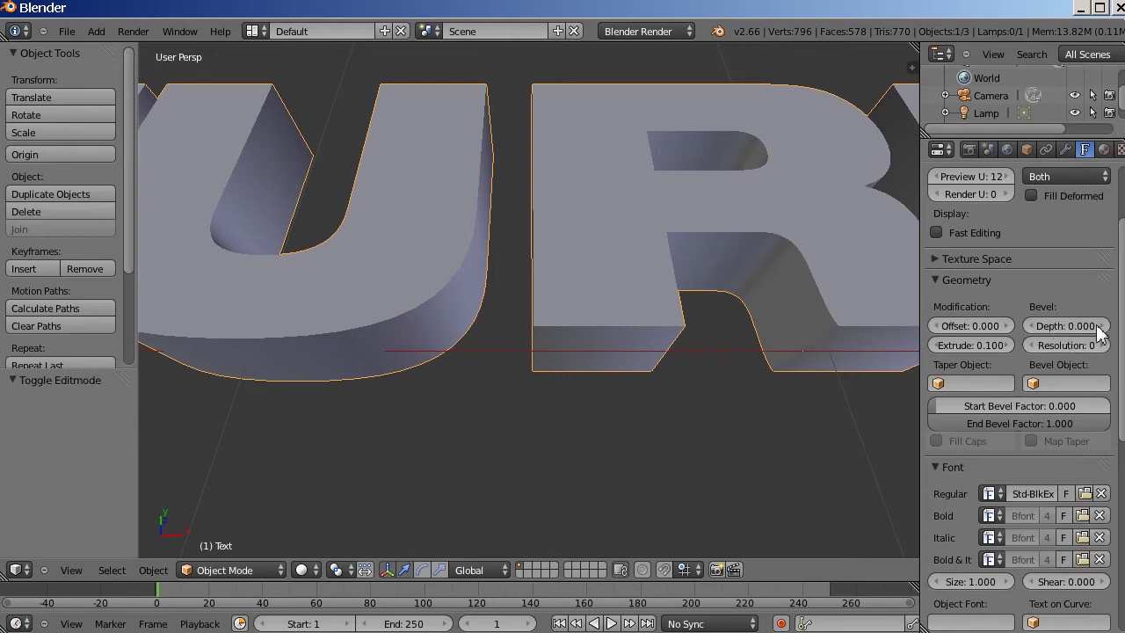
# Step: Set the FURIA text's bevel depth to 0.004
pyautogui.scroll(5, 558, 316)
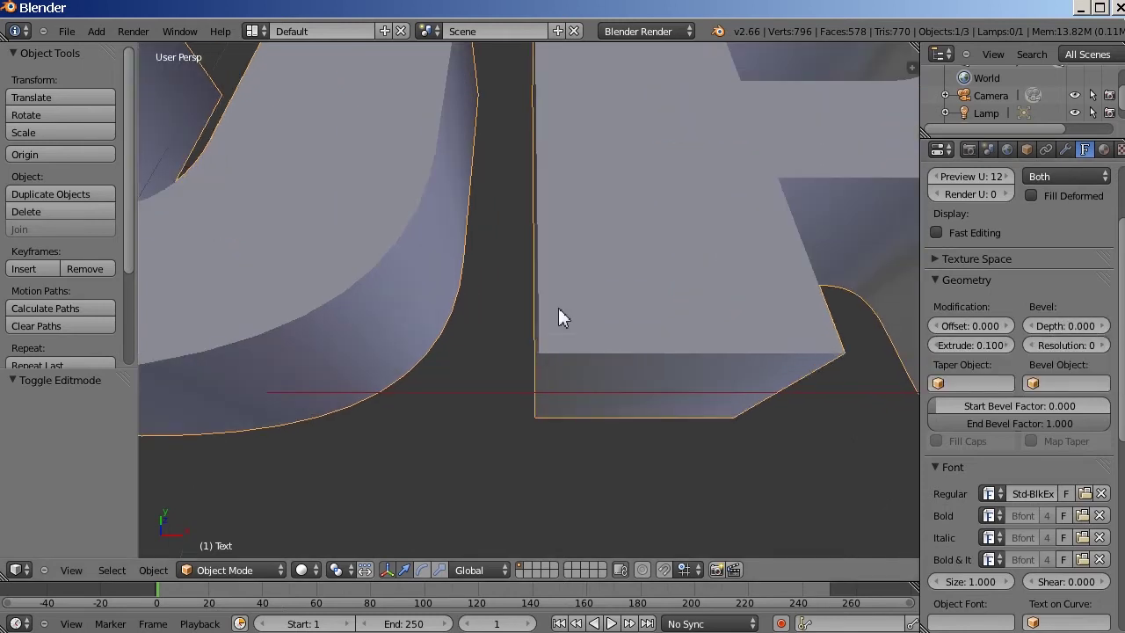
pyautogui.scroll(4, 576, 334)
pyautogui.click(1105, 326)
pyautogui.click(1105, 326)
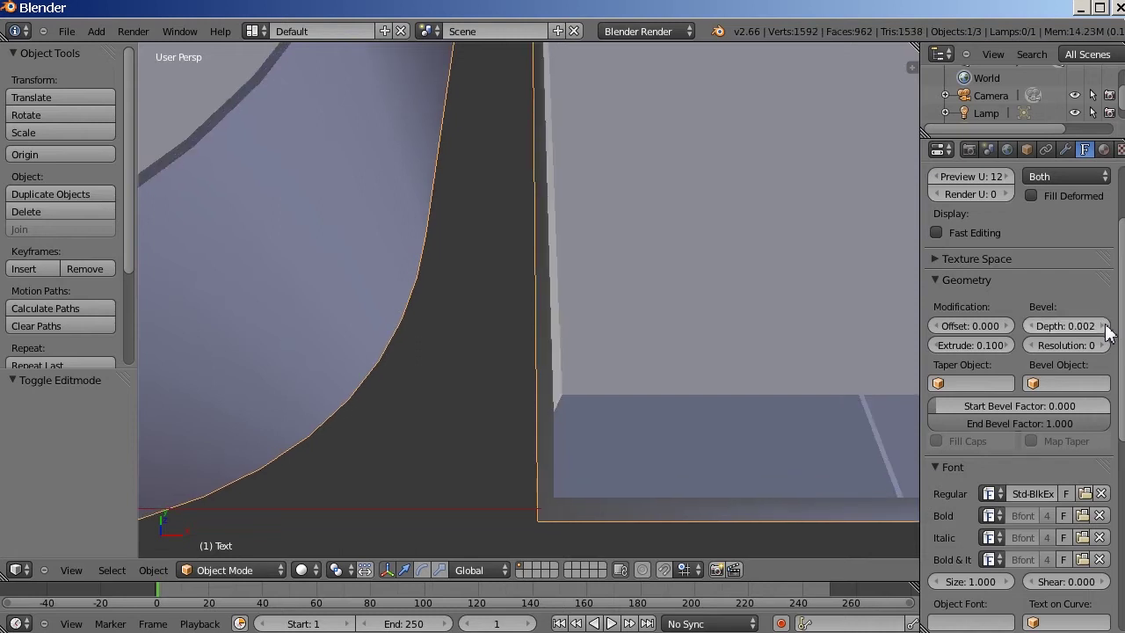
pyautogui.click(1104, 326)
pyautogui.click(1105, 326)
pyautogui.scroll(-2, 579, 313)
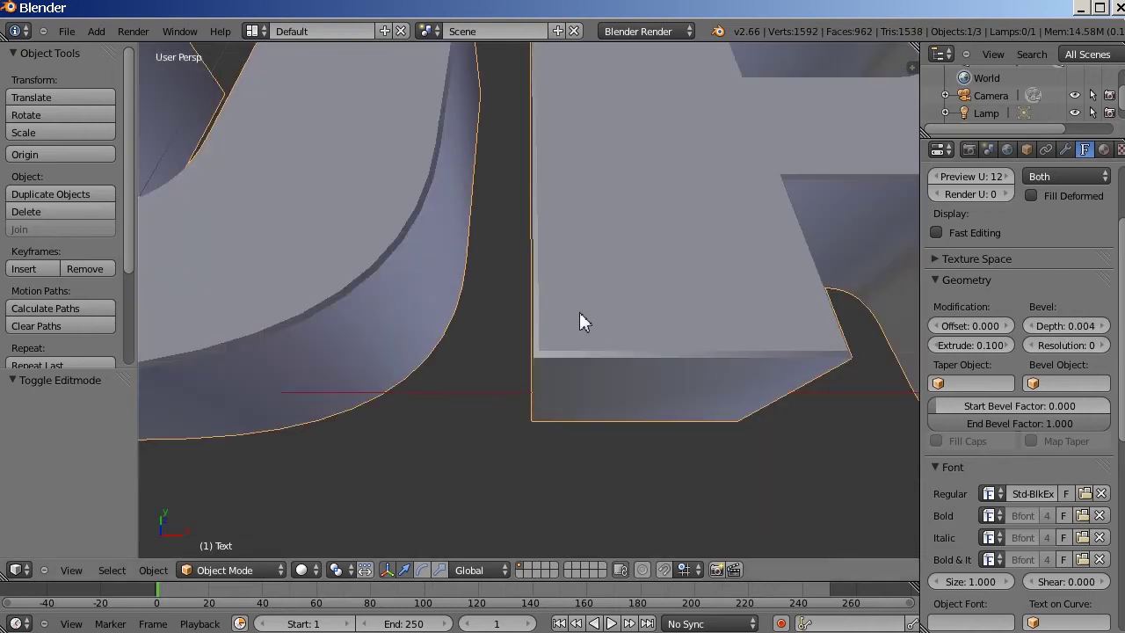
pyautogui.scroll(-1, 538, 361)
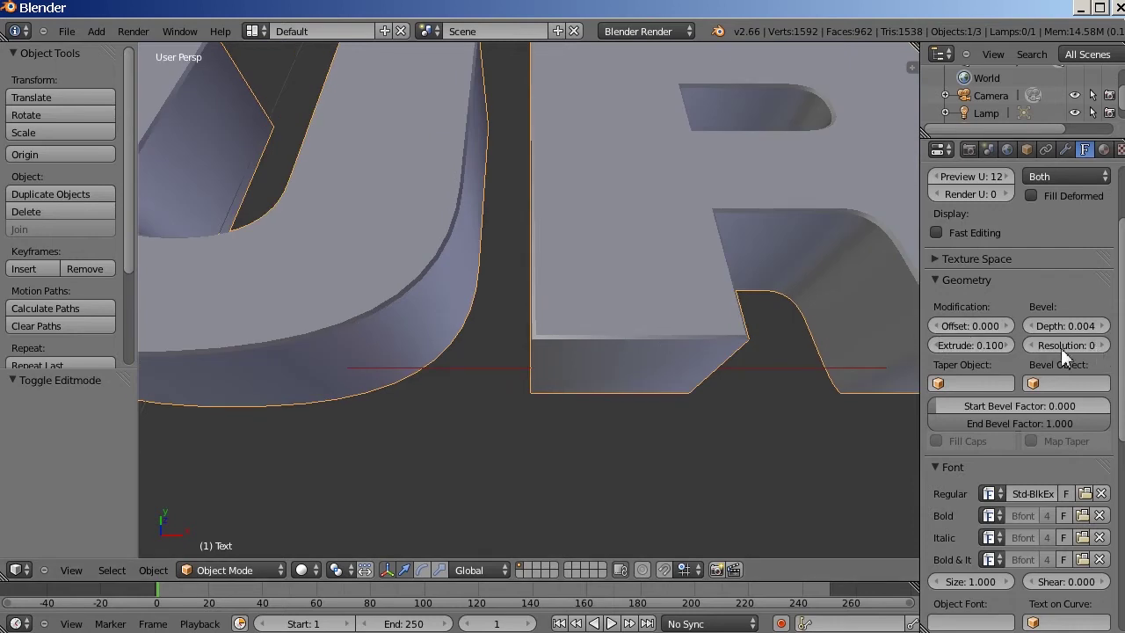
# Step: Round the FURIA text's bevel by setting its resolution to 6
pyautogui.click(1105, 347)
pyautogui.click(1105, 347)
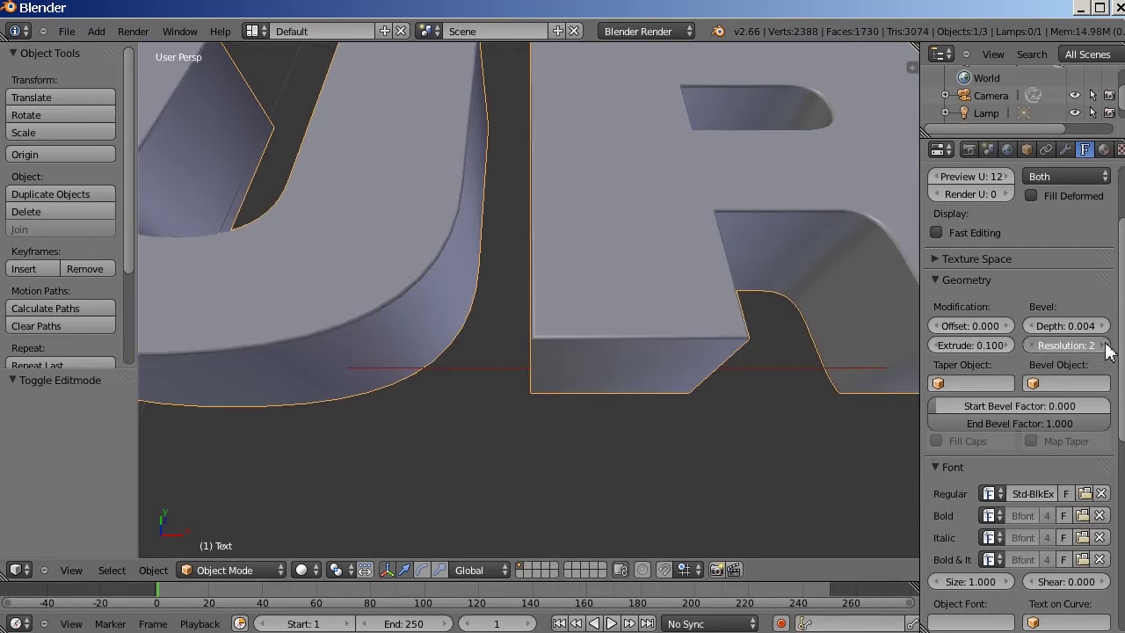
pyautogui.click(1105, 345)
pyautogui.click(1104, 346)
pyautogui.click(1105, 346)
pyautogui.click(1105, 345)
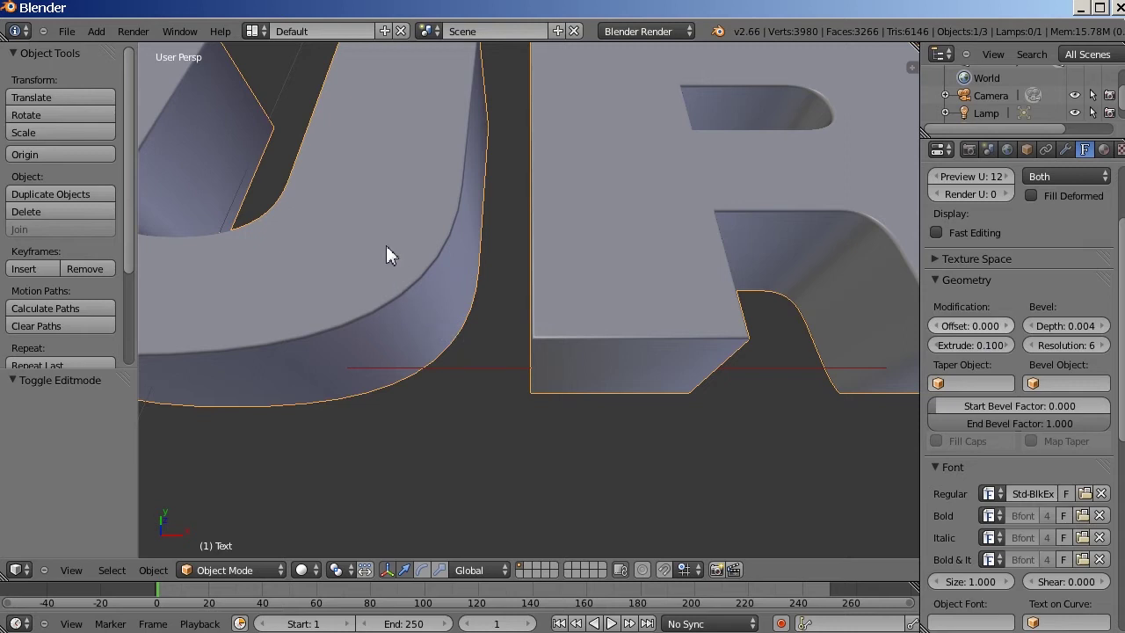
# Step: Duplicate the FURIA text in place and set the copy's extrusion to 0.08
pyautogui.hotkey('shift', 'd')
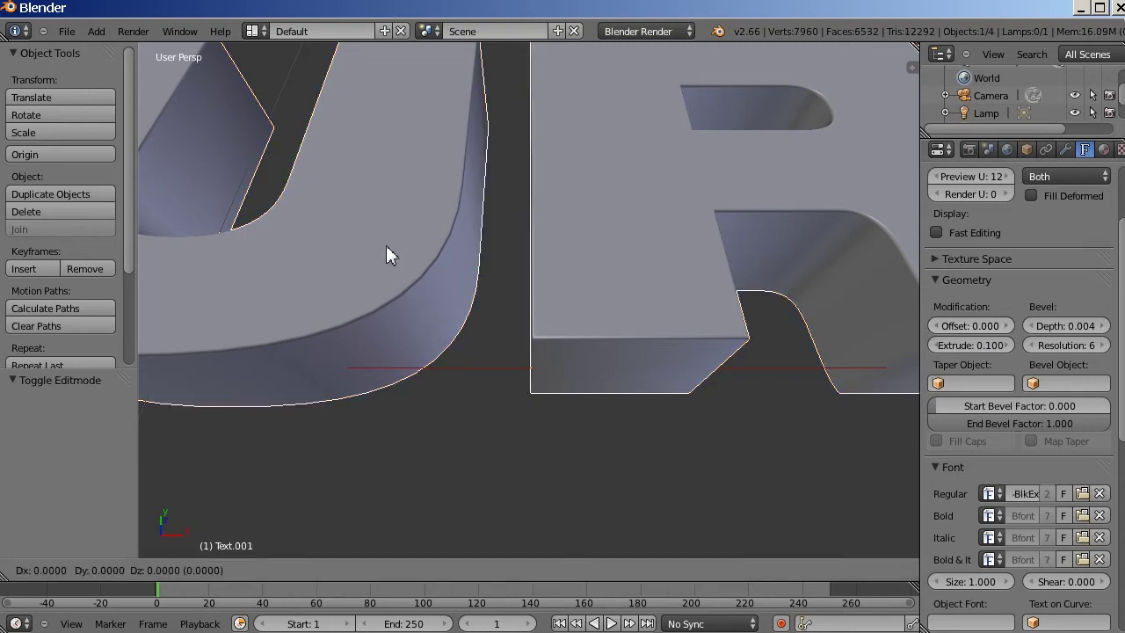
pyautogui.press('Escape')
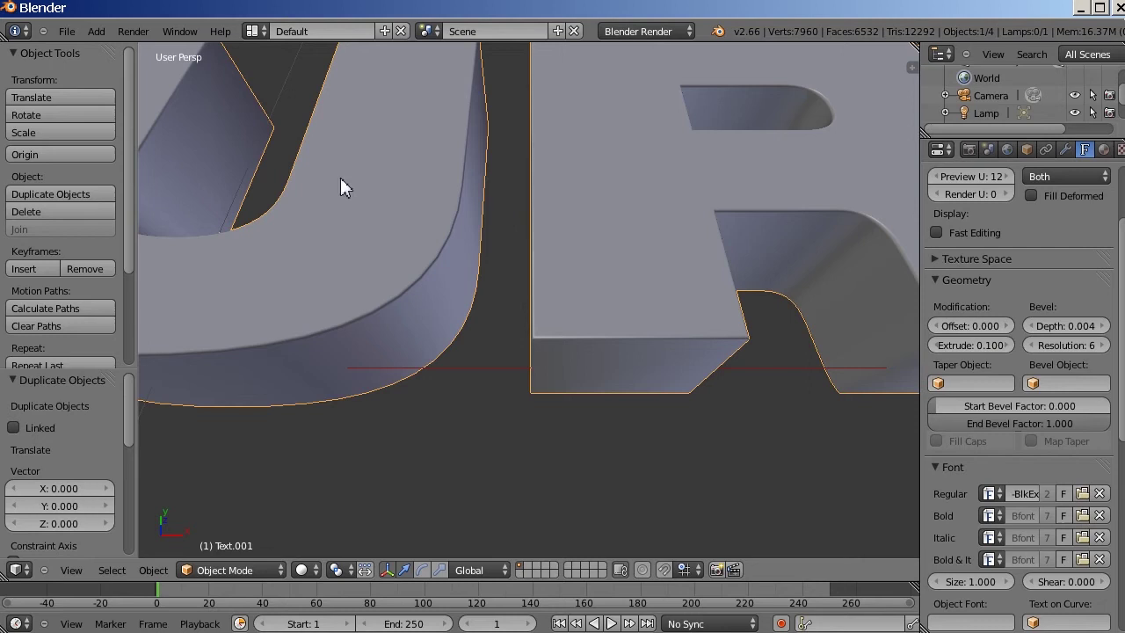
pyautogui.click(984, 345)
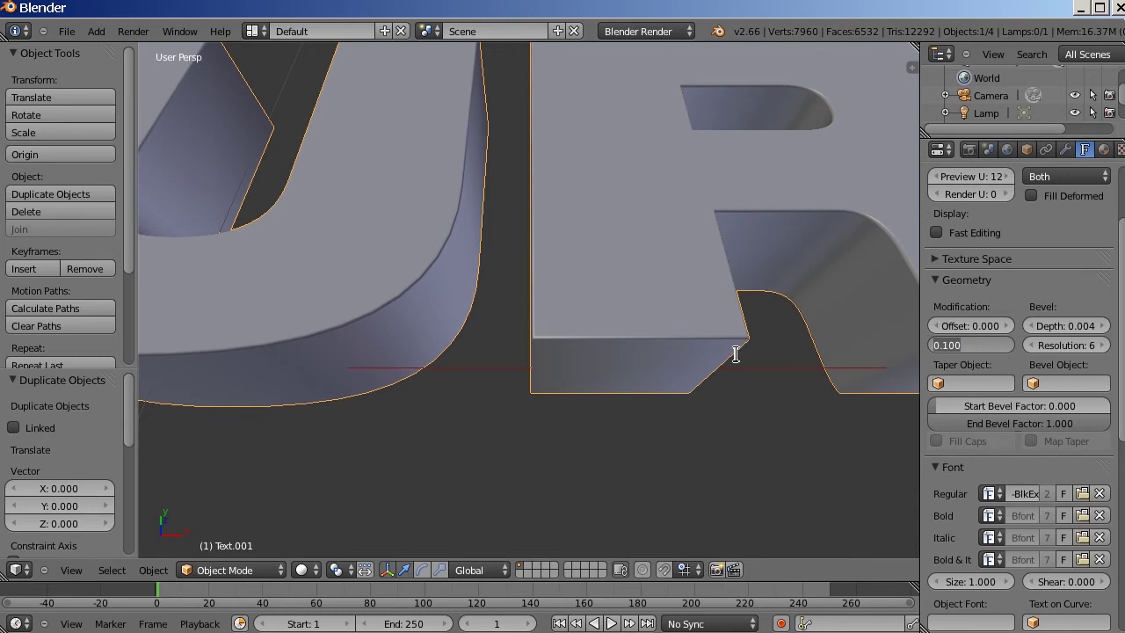
pyautogui.write('0.08')
pyautogui.press('Return')
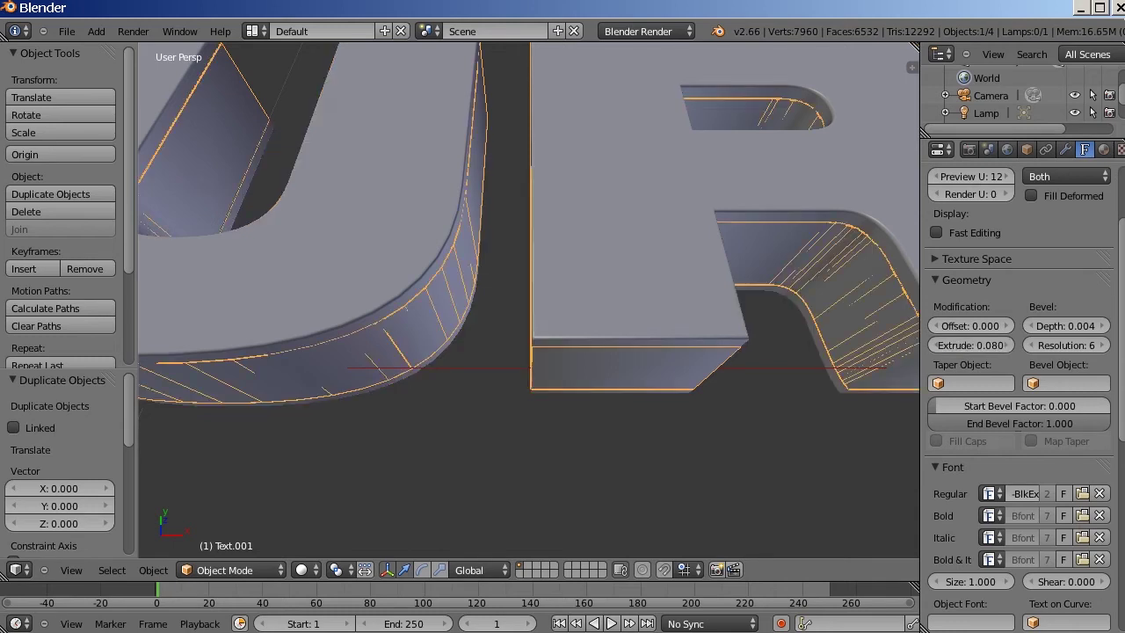
# Step: Try thickening the duplicated text's outline with an offset of 0.018
pyautogui.click(1007, 326)
pyautogui.click(1008, 326)
pyautogui.click(1008, 326)
pyautogui.click(1008, 326)
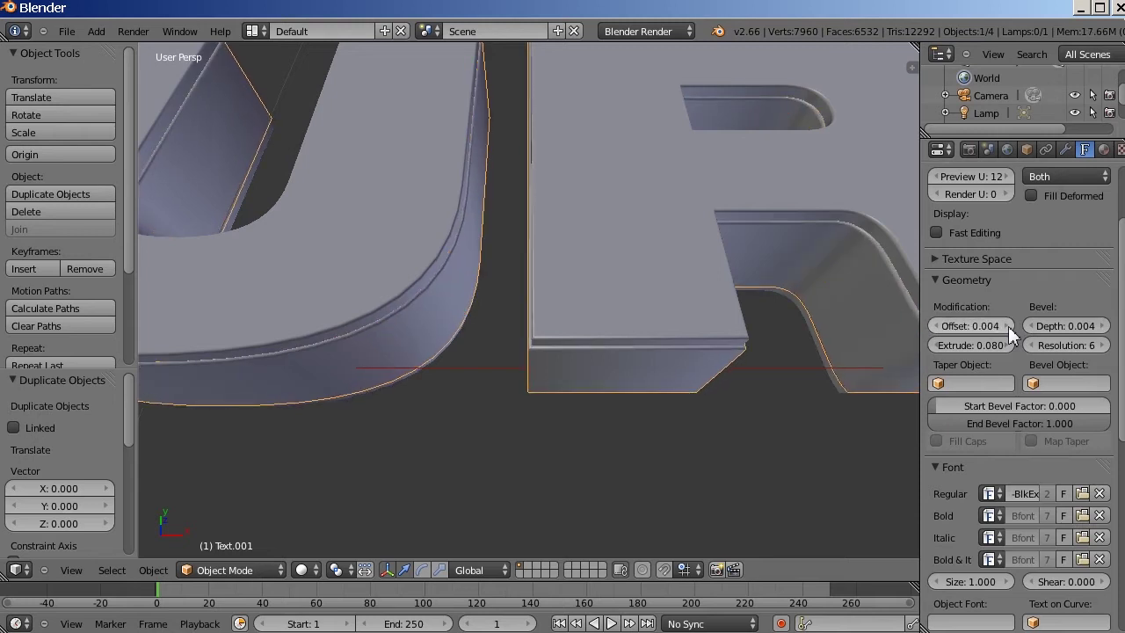
pyautogui.click(1008, 326)
pyautogui.click(1008, 326)
pyautogui.click(1008, 326)
pyautogui.click(1008, 326)
pyautogui.click(1008, 326)
pyautogui.click(1008, 326)
pyautogui.click(1008, 326)
pyautogui.click(1008, 326)
pyautogui.click(1008, 326)
pyautogui.click(1007, 326)
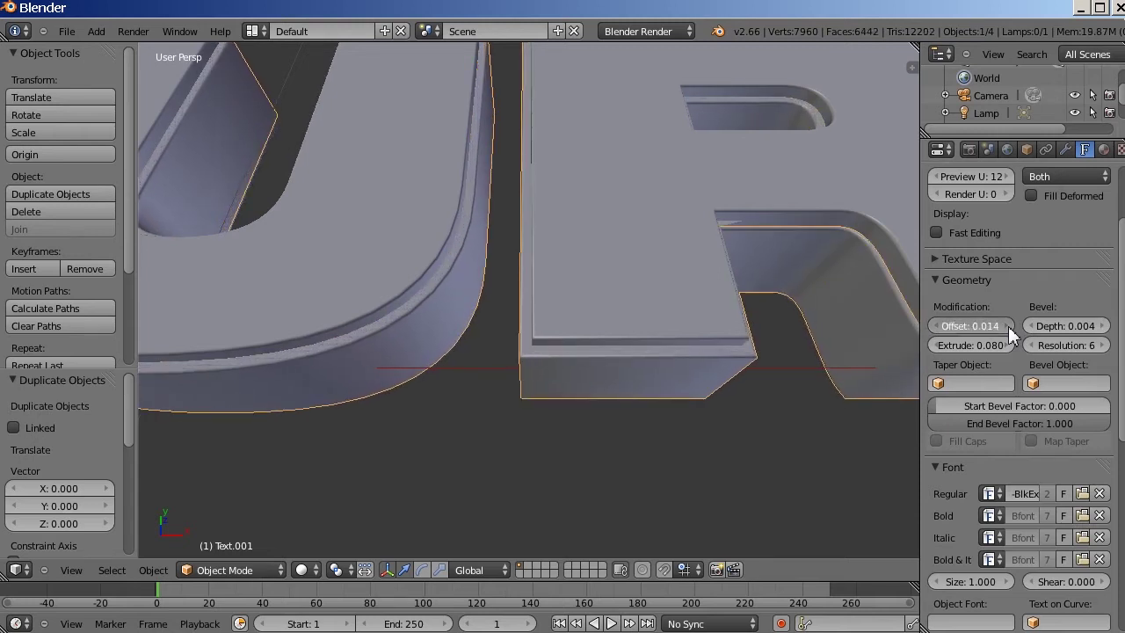
pyautogui.click(1008, 326)
pyautogui.click(1008, 326)
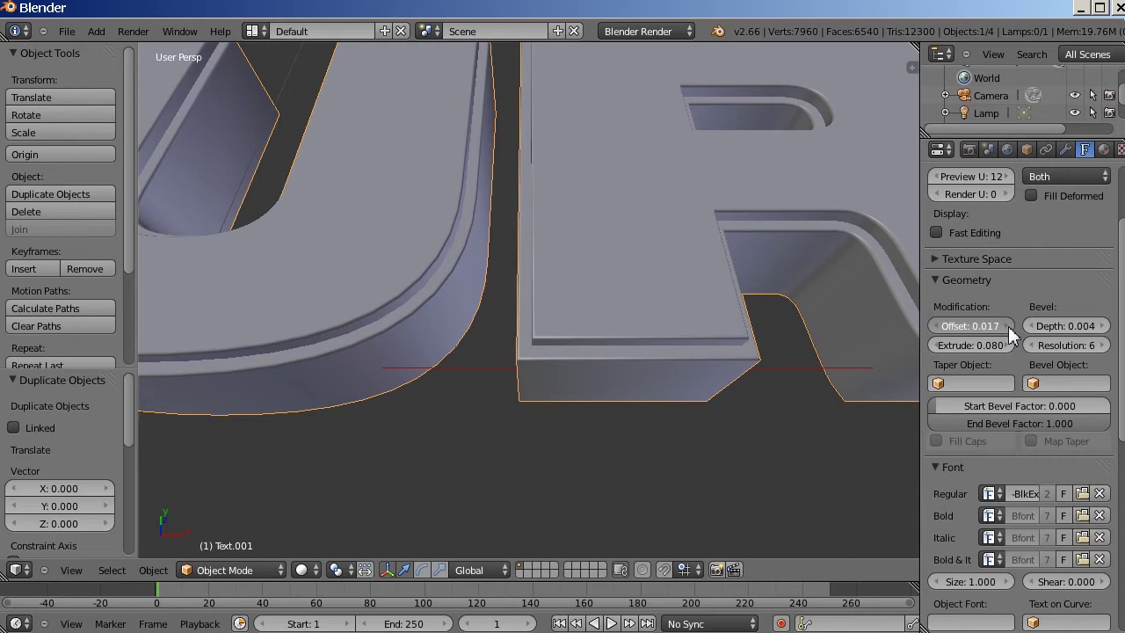
pyautogui.click(1008, 326)
pyautogui.scroll(-8, 427, 312)
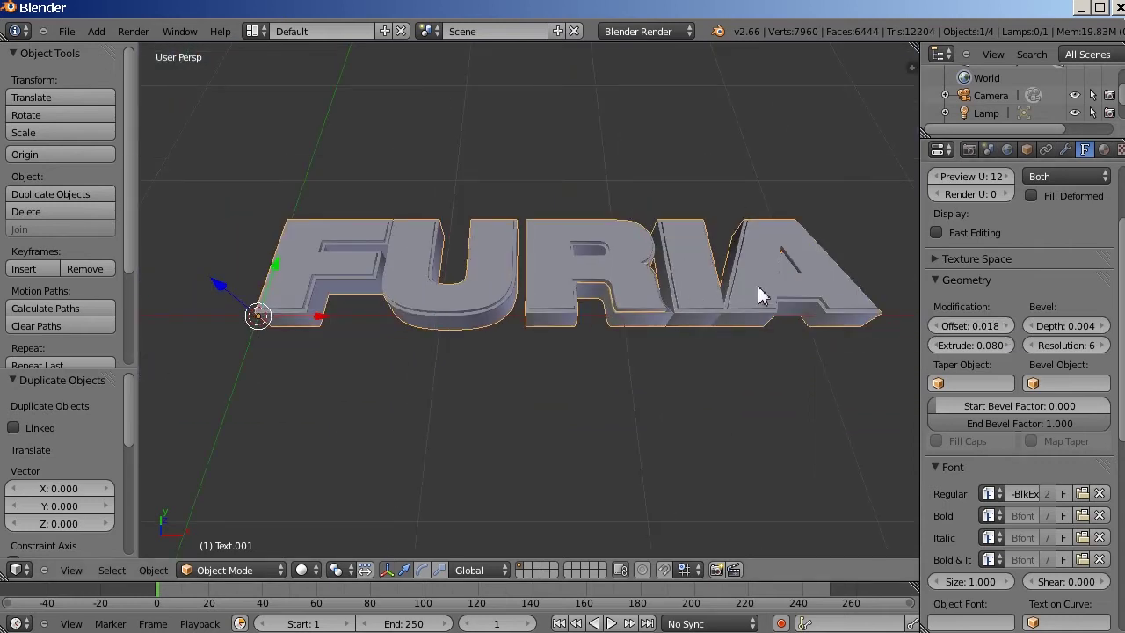
pyautogui.scroll(-1, 773, 298)
pyautogui.scroll(2, 796, 304)
pyautogui.scroll(2, 903, 340)
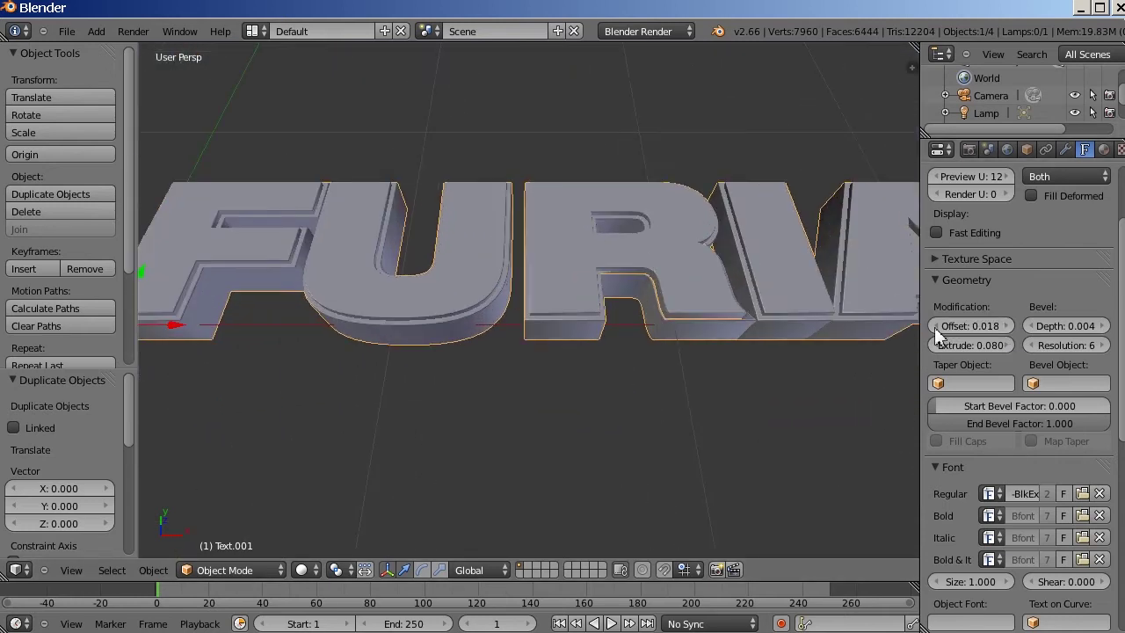
# Step: Reduce the duplicated text's offset to 0.013 and reset it to 0
pyautogui.click(935, 327)
pyautogui.click(935, 327)
pyautogui.click(934, 327)
pyautogui.click(934, 327)
pyautogui.moveTo(979, 326); pyautogui.dragTo(971, 325)
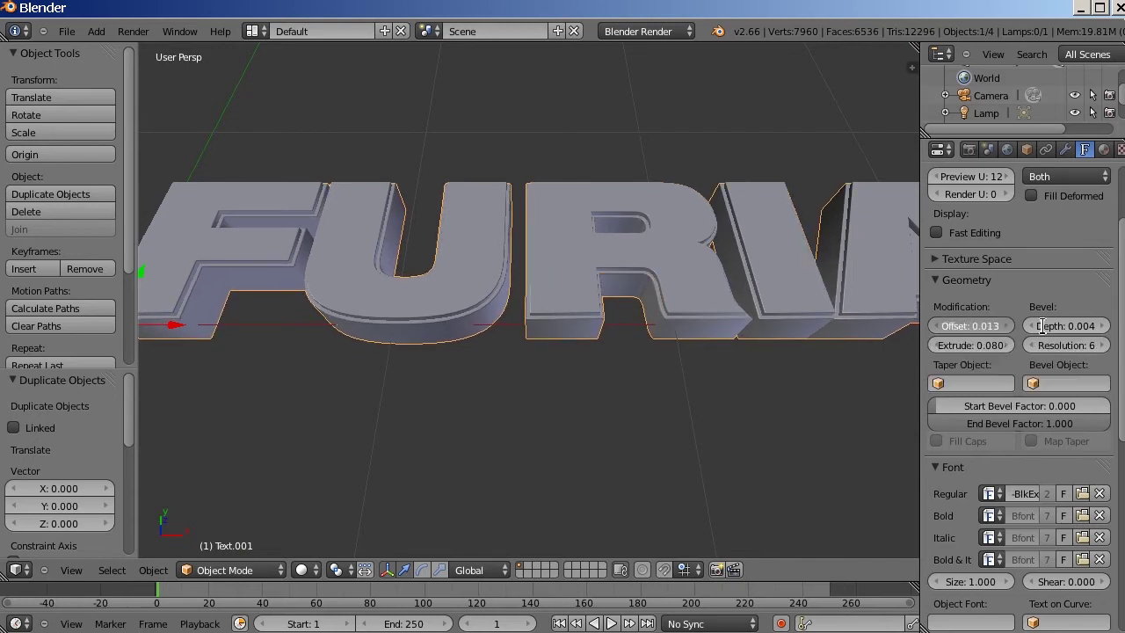
pyautogui.click(1008, 326)
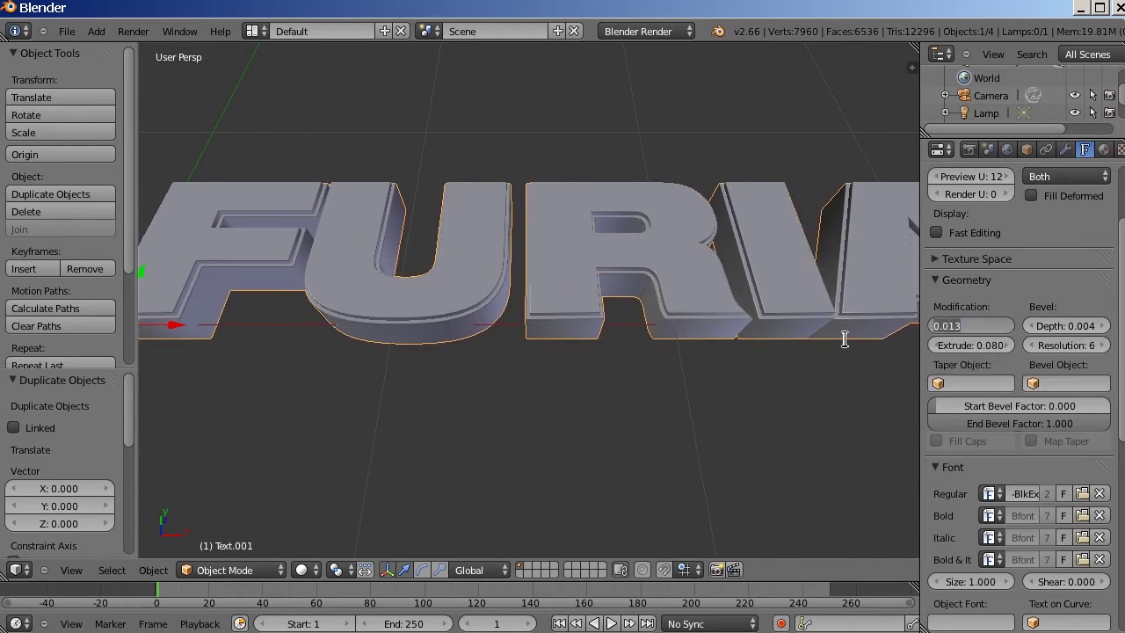
pyautogui.write('0')
pyautogui.press('Return')
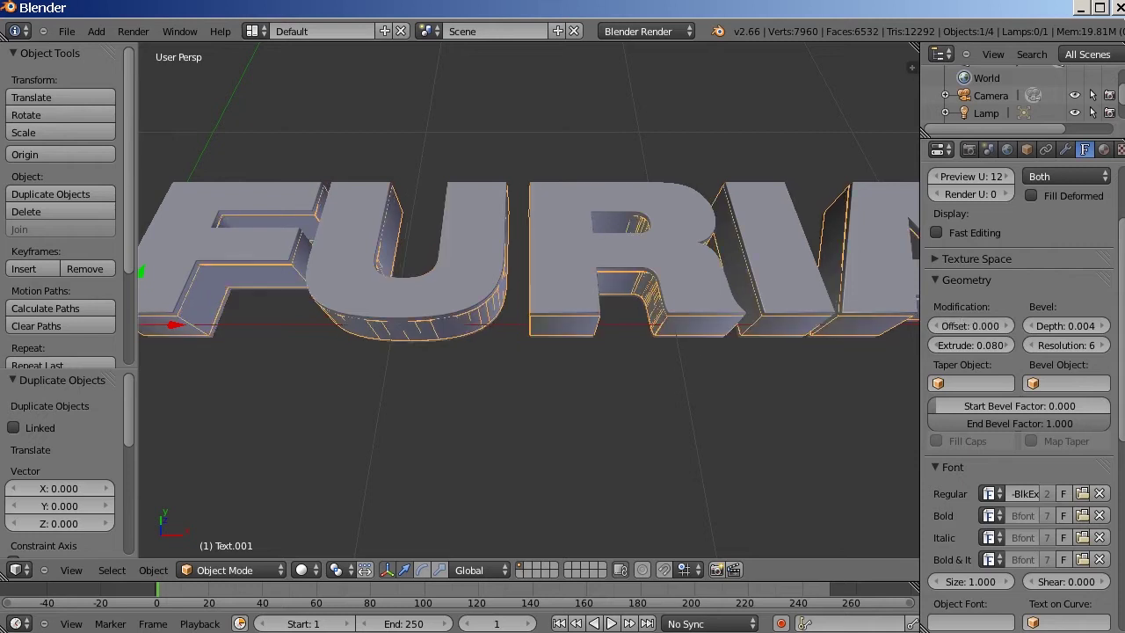
# Step: Try small offsets up to 0.003 on the duplicated text and return the value to 0
pyautogui.scroll(-2, 479, 305)
pyautogui.scroll(1, 853, 276)
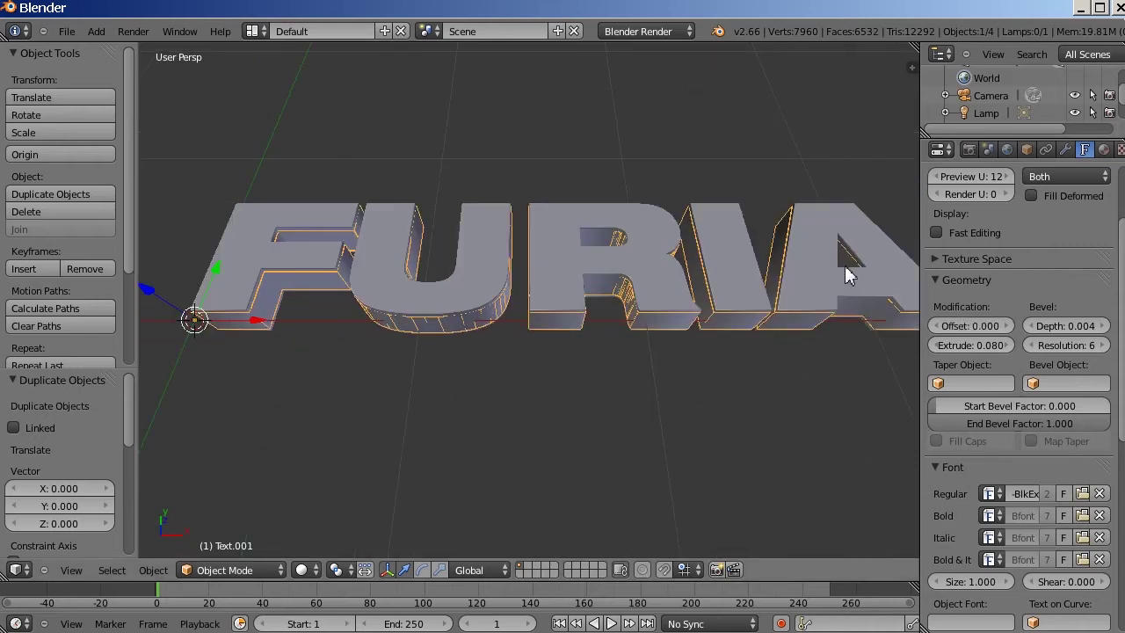
pyautogui.scroll(1, 907, 290)
pyautogui.click(1008, 326)
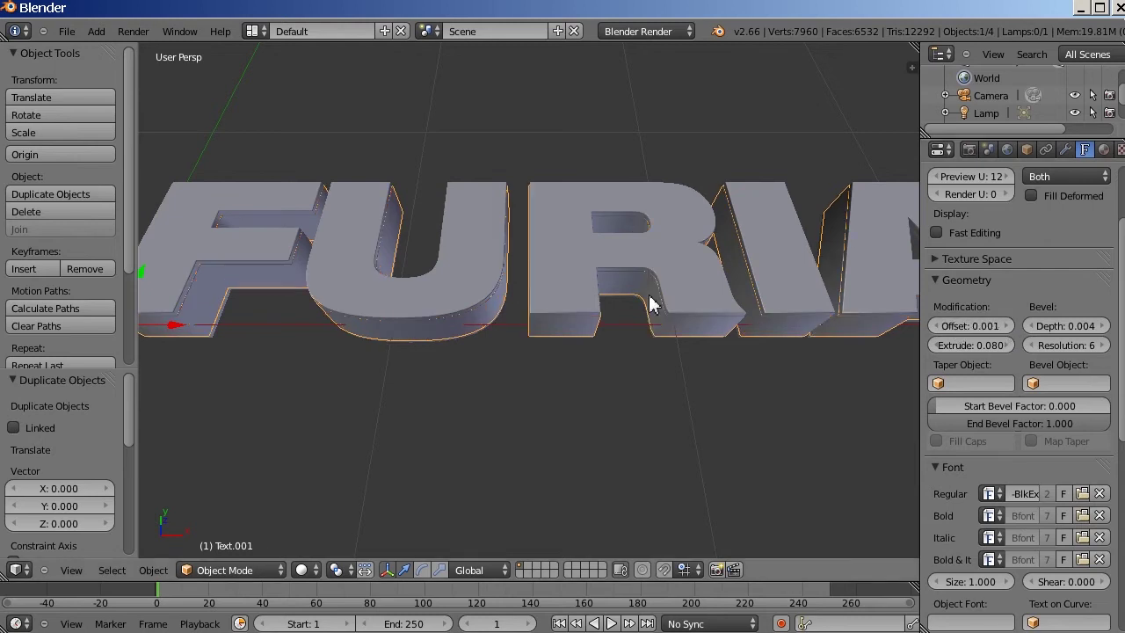
pyautogui.scroll(-3, 746, 304)
pyautogui.scroll(-1, 840, 286)
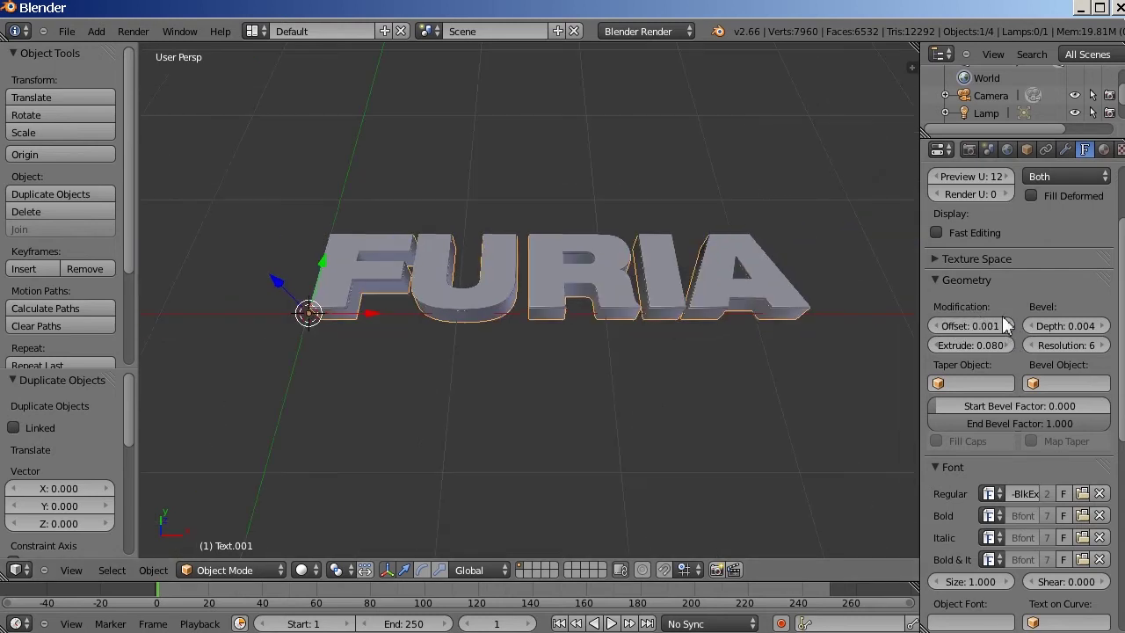
pyautogui.click(1009, 326)
pyautogui.click(1009, 326)
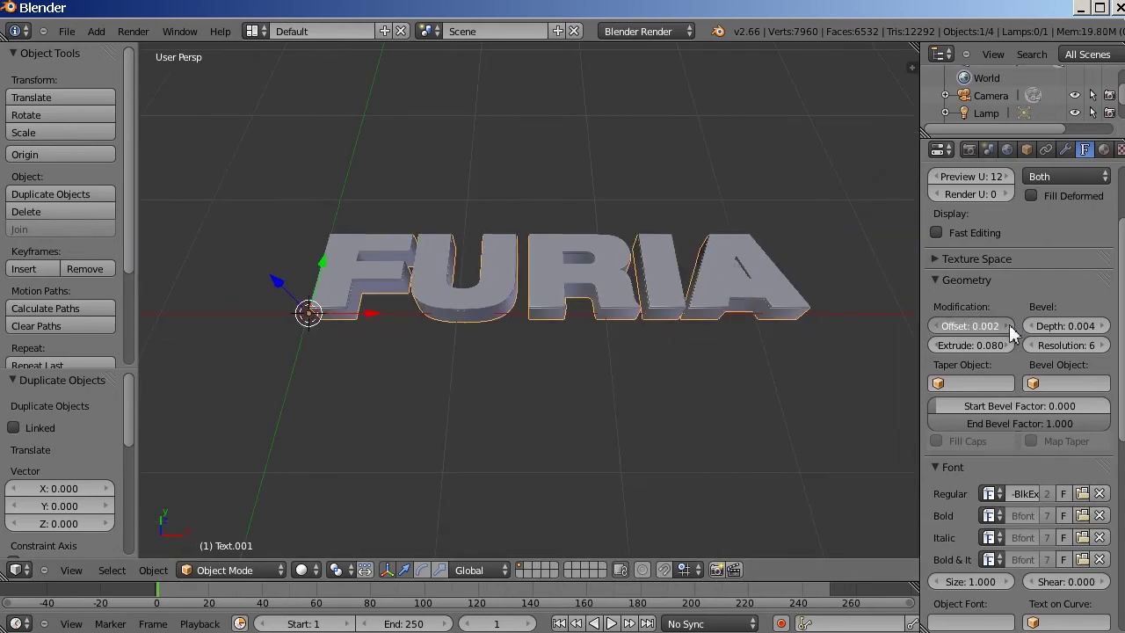
pyautogui.click(1009, 326)
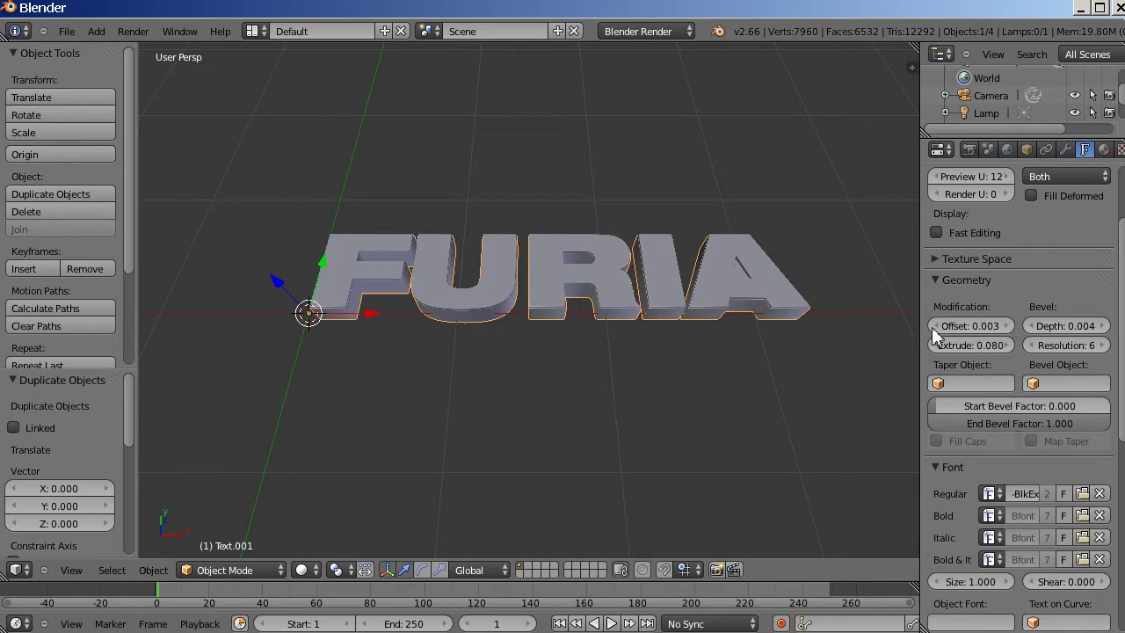
pyautogui.click(932, 328)
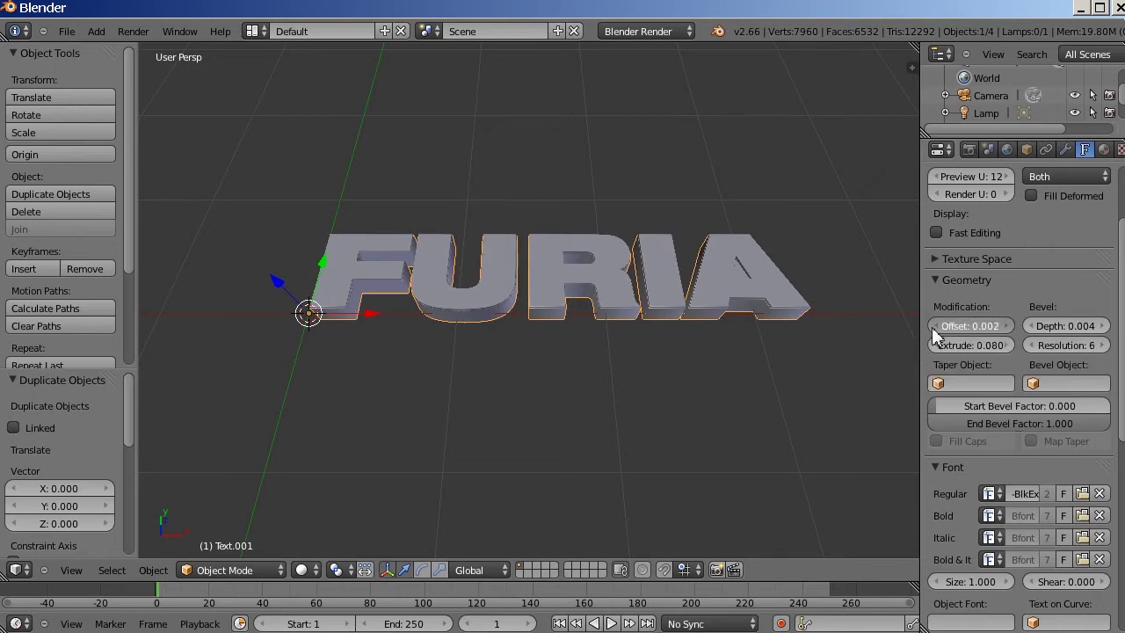
pyautogui.scroll(4, 651, 248)
pyautogui.scroll(1, 665, 255)
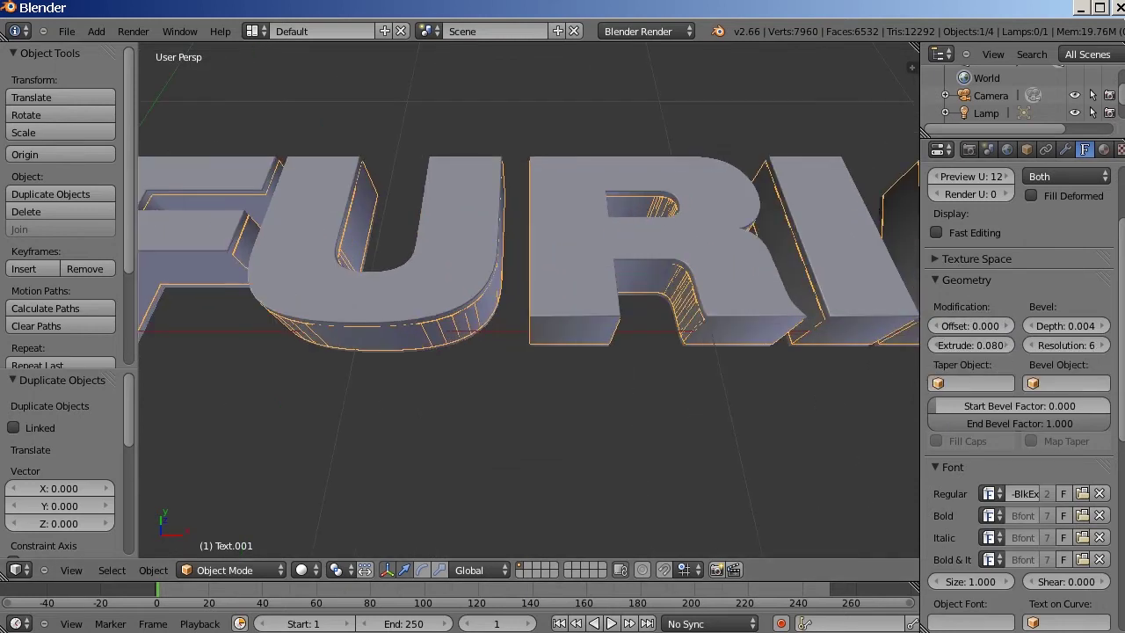
# Step: Increase the duplicated text's bevel depth to 0.028
pyautogui.click(1106, 327)
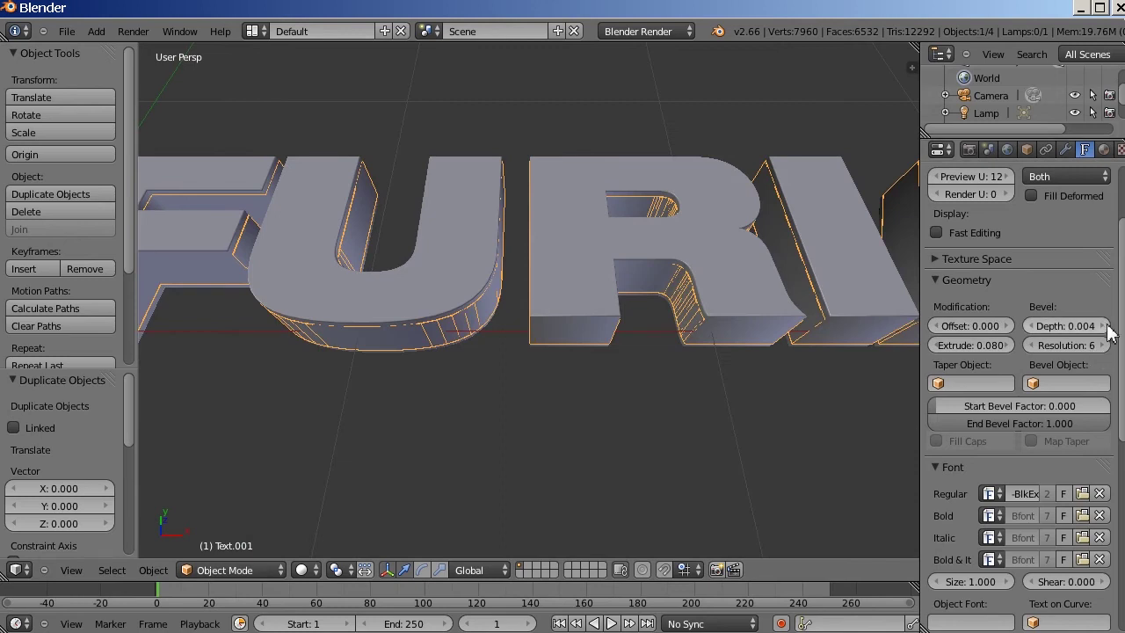
pyautogui.click(1107, 328)
pyautogui.click(1109, 330)
pyautogui.click(1109, 330)
pyautogui.click(1109, 331)
pyautogui.click(1109, 331)
pyautogui.click(1109, 330)
pyautogui.click(1109, 330)
pyautogui.click(1109, 330)
pyautogui.click(1109, 330)
pyautogui.click(1109, 330)
pyautogui.click(1109, 330)
# Step: Flatten the duplicated text's bevel by setting its resolution to 0
pyautogui.click(1029, 346)
pyautogui.click(1029, 347)
pyautogui.click(1029, 347)
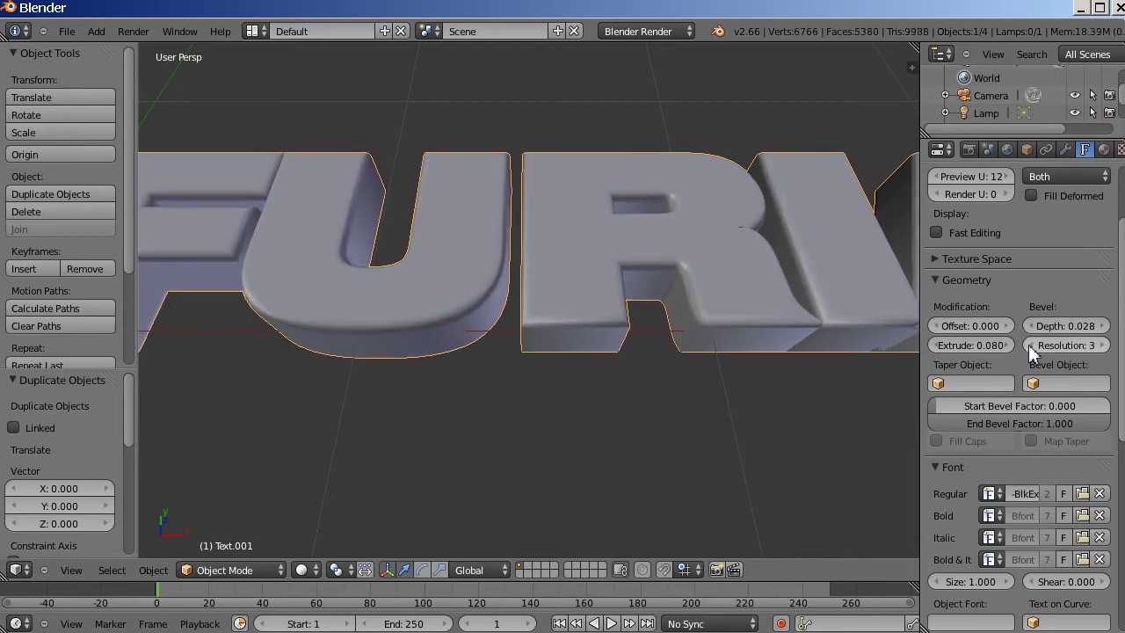
pyautogui.click(1029, 346)
pyautogui.click(1029, 346)
pyautogui.click(1029, 346)
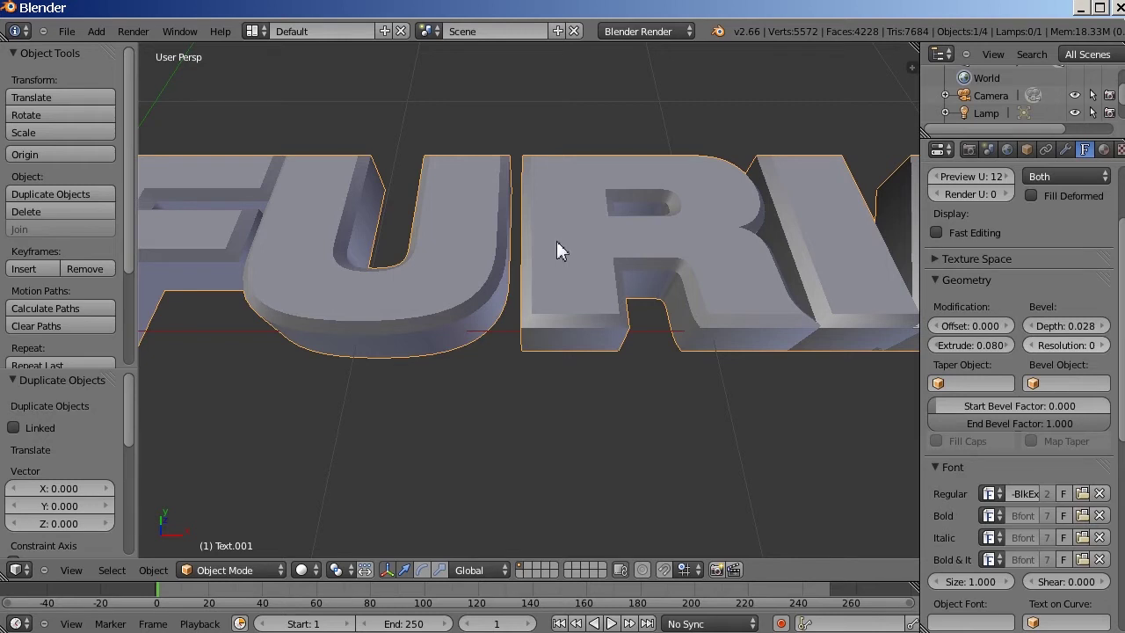
# Step: Move the duplicated text about 0.036 down along the global Z axis, behind the original letters' front faces, and check the stepped edges
pyautogui.press('g')
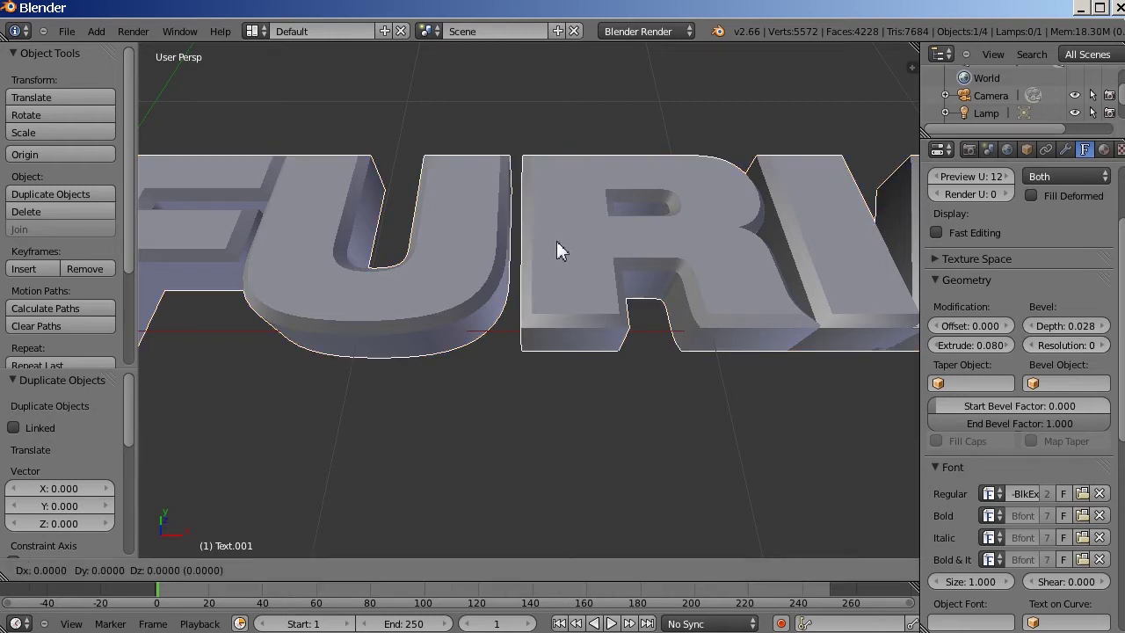
pyautogui.press('z')
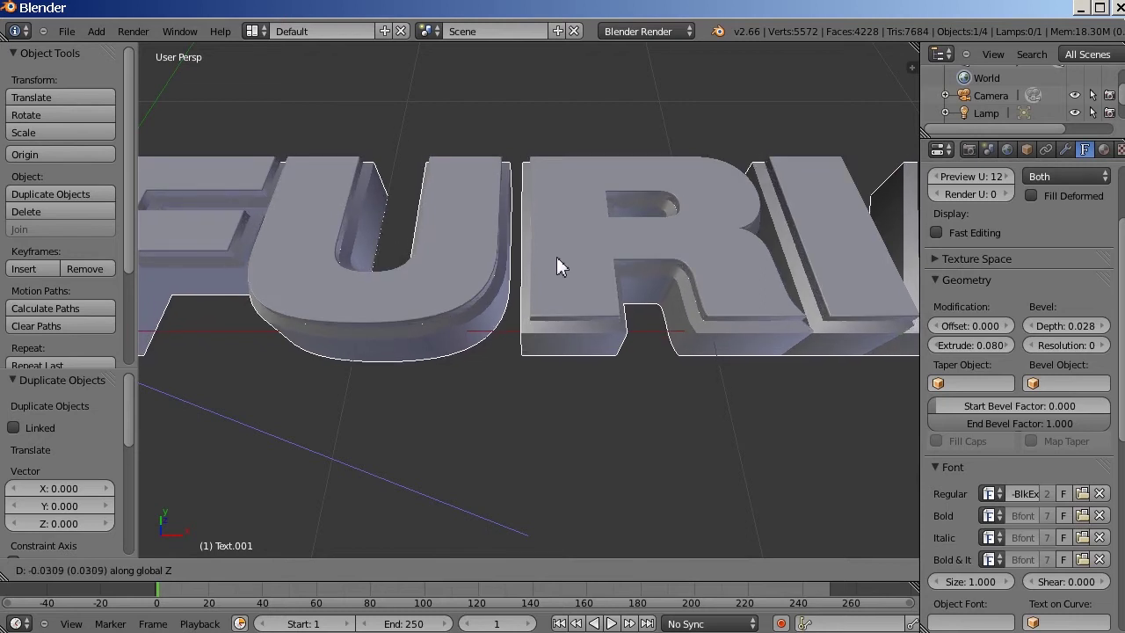
pyautogui.click(550, 138)
pyautogui.scroll(1, 550, 138)
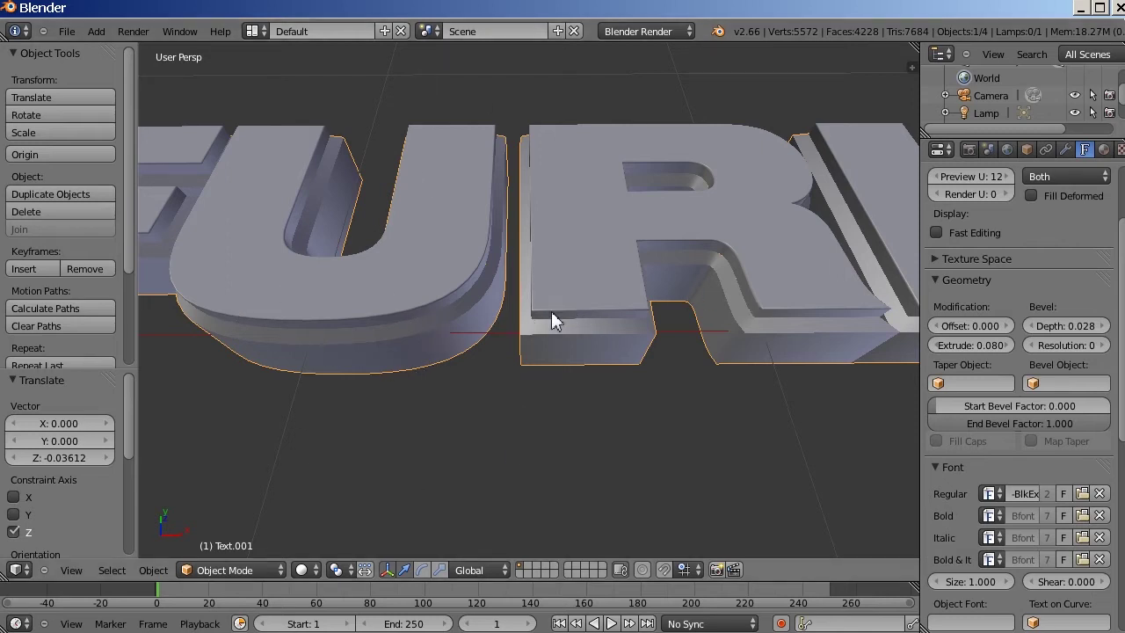
pyautogui.moveTo(583, 371); pyautogui.dragTo(602, 282, button='middle')
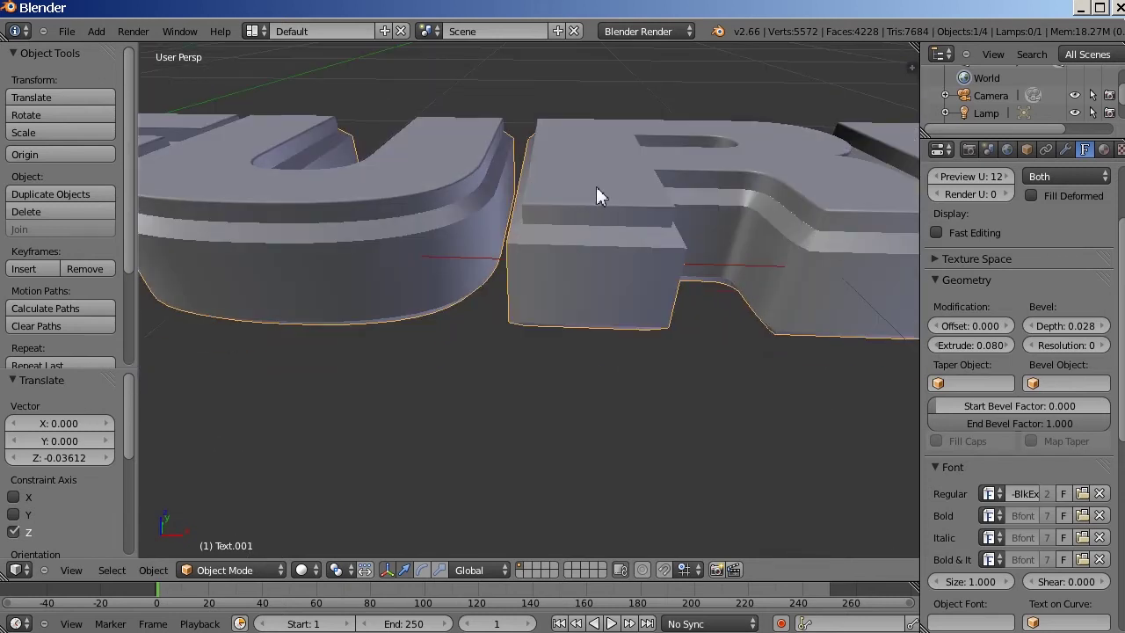
pyautogui.moveTo(549, 208); pyautogui.dragTo(549, 261, button='middle')
pyautogui.scroll(-5, 553, 269)
pyautogui.scroll(3, 554, 259)
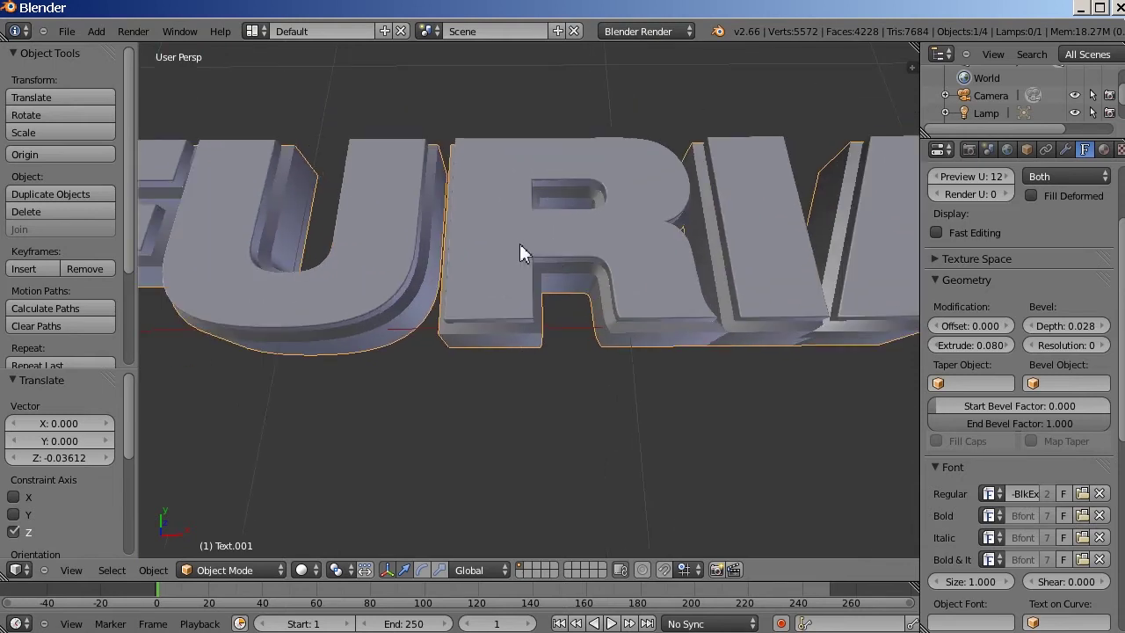
pyautogui.scroll(-2, 436, 157)
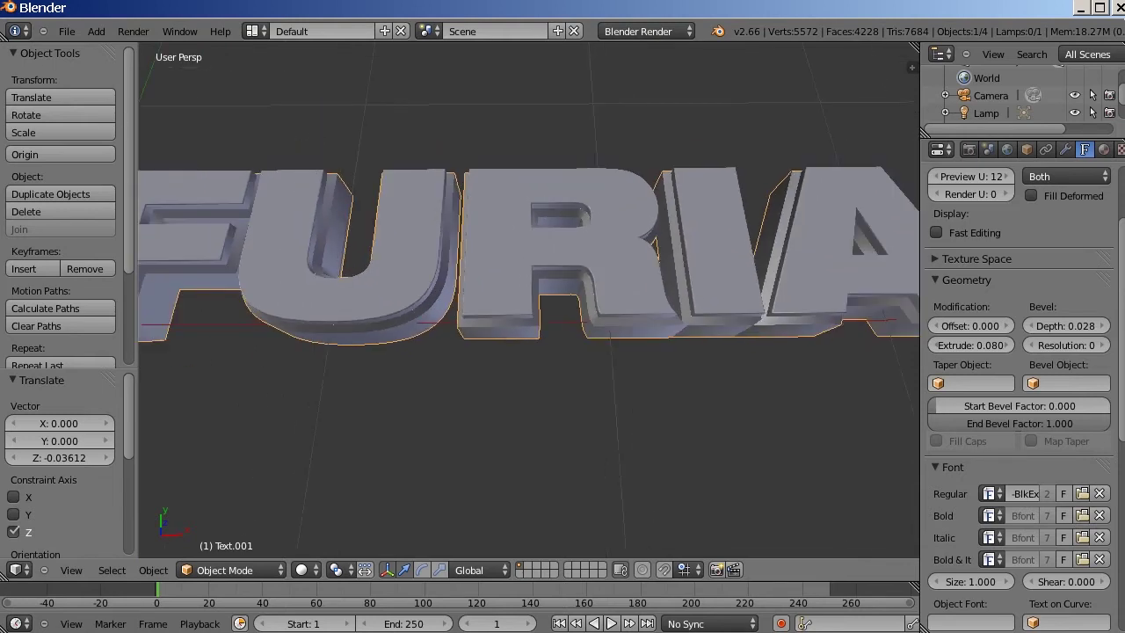
# Step: Append the shinymetal material from shinymetal.blend in the shinymetal_blend (2) folder of the user's Downloads
pyautogui.click(68, 35)
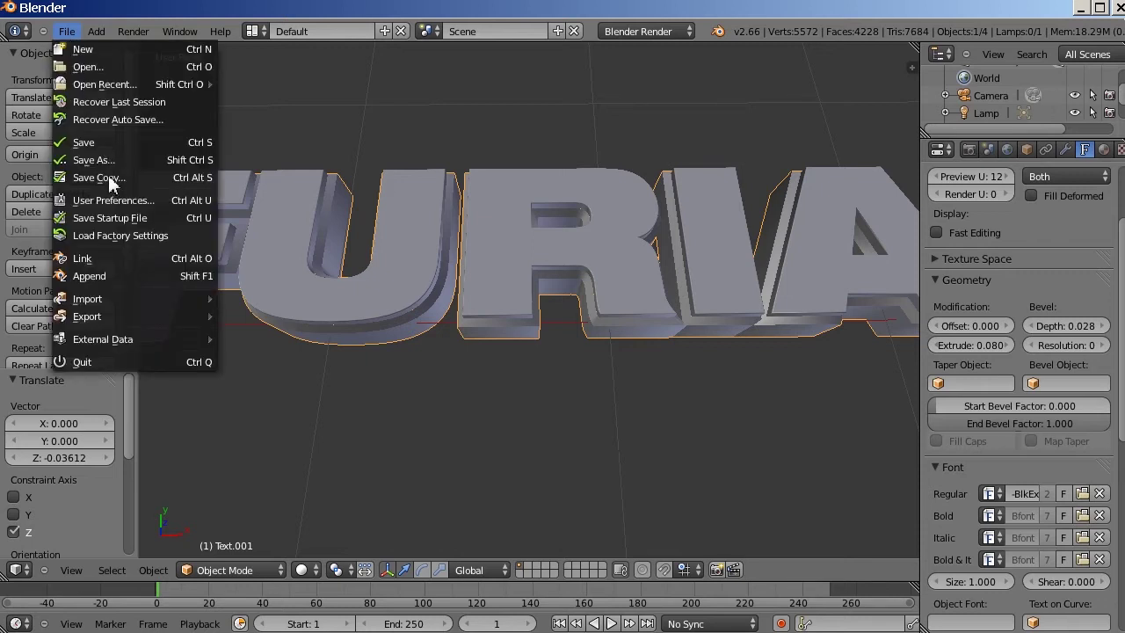
pyautogui.click(89, 277)
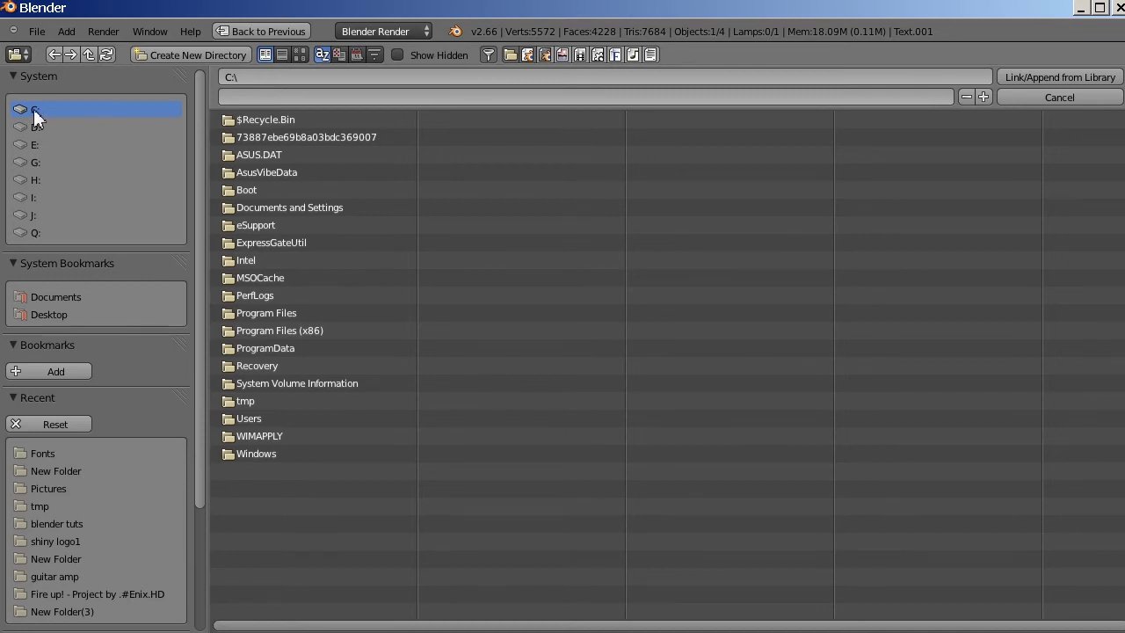
pyautogui.click(250, 418)
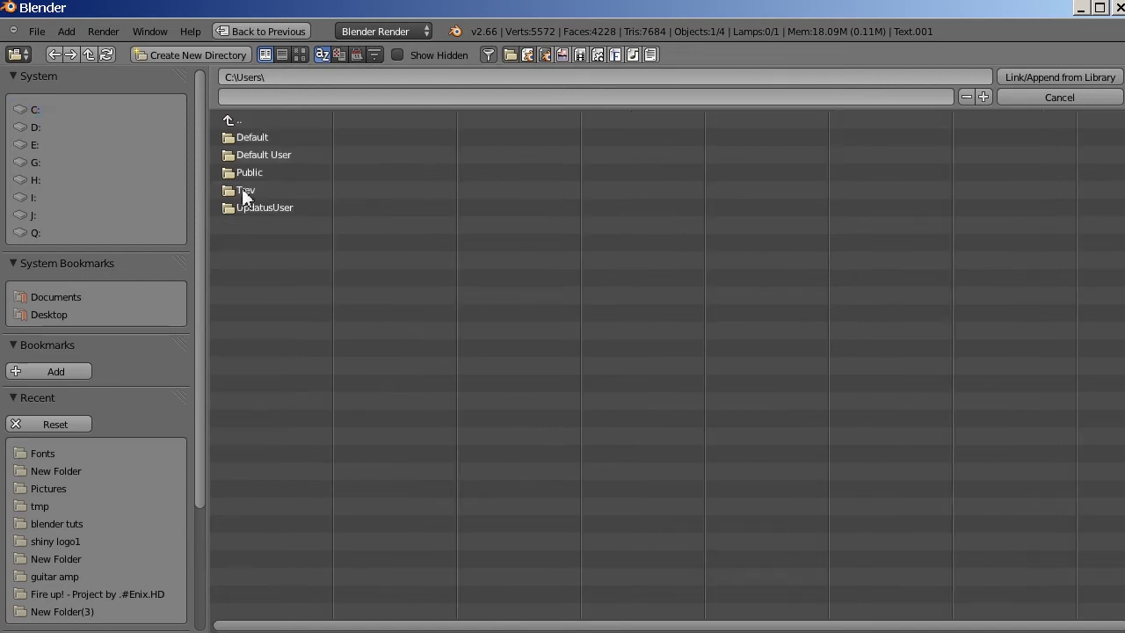
pyautogui.click(307, 190)
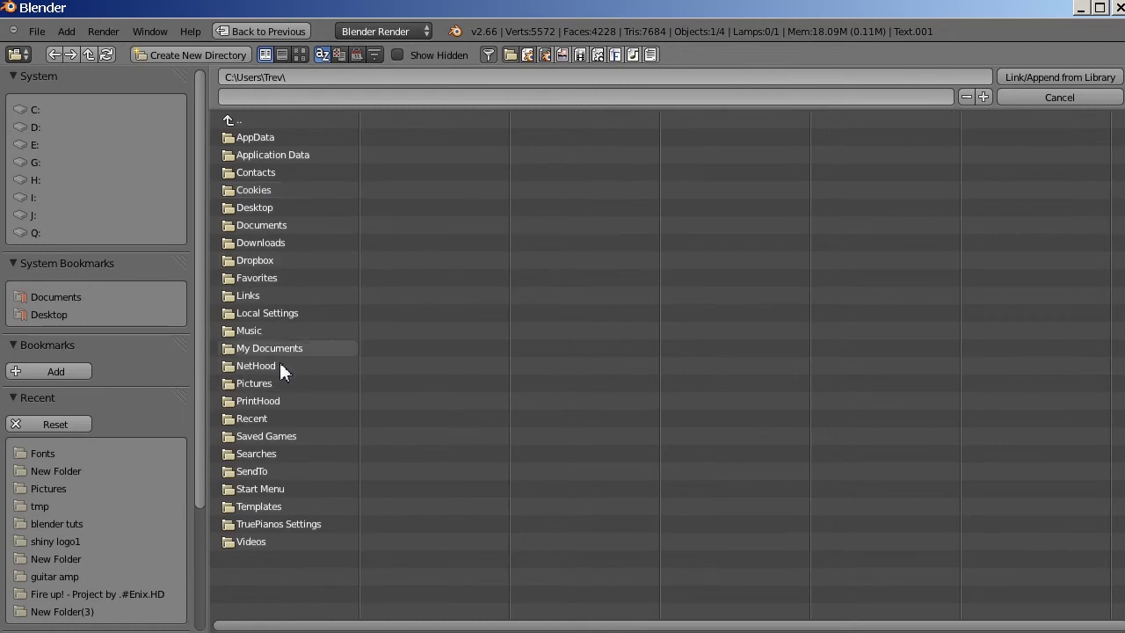
pyautogui.click(338, 246)
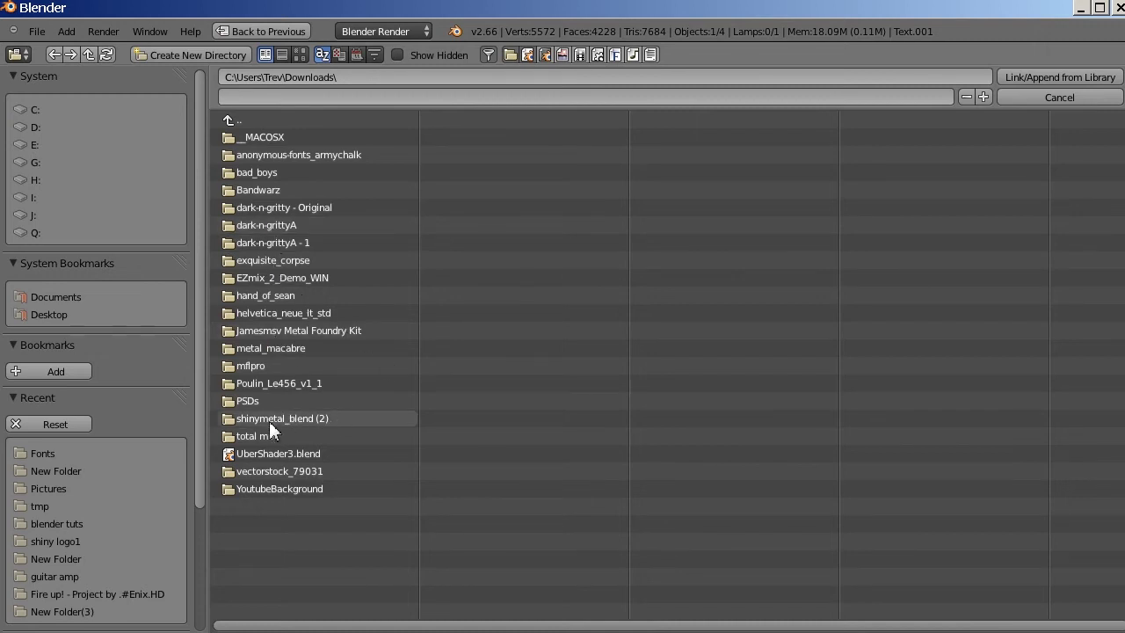
pyautogui.click(259, 419)
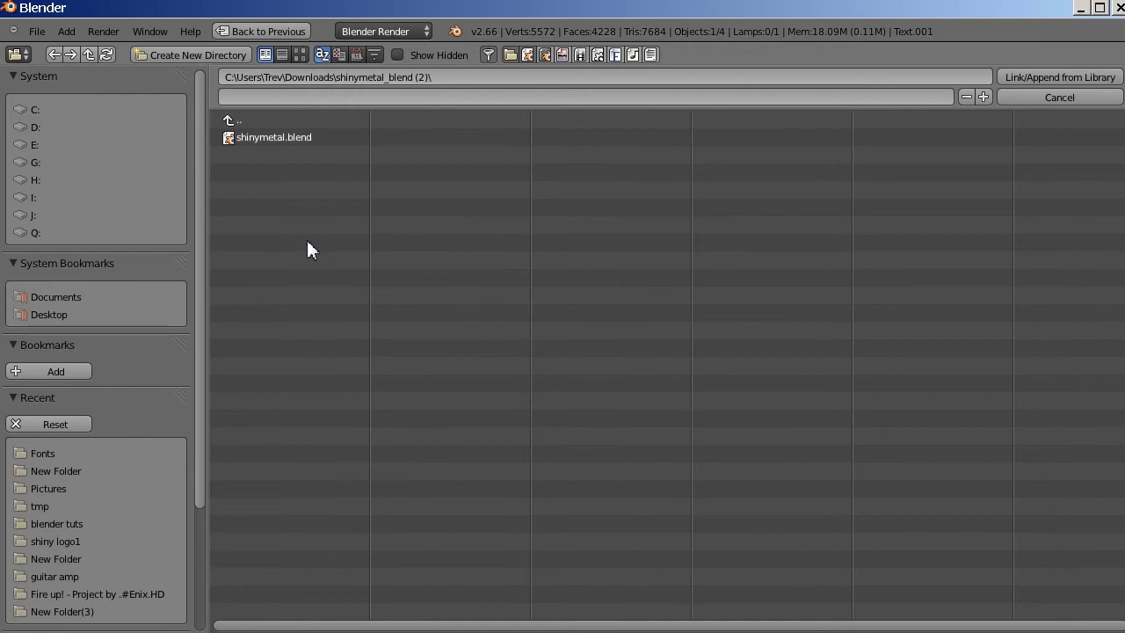
pyautogui.click(266, 139)
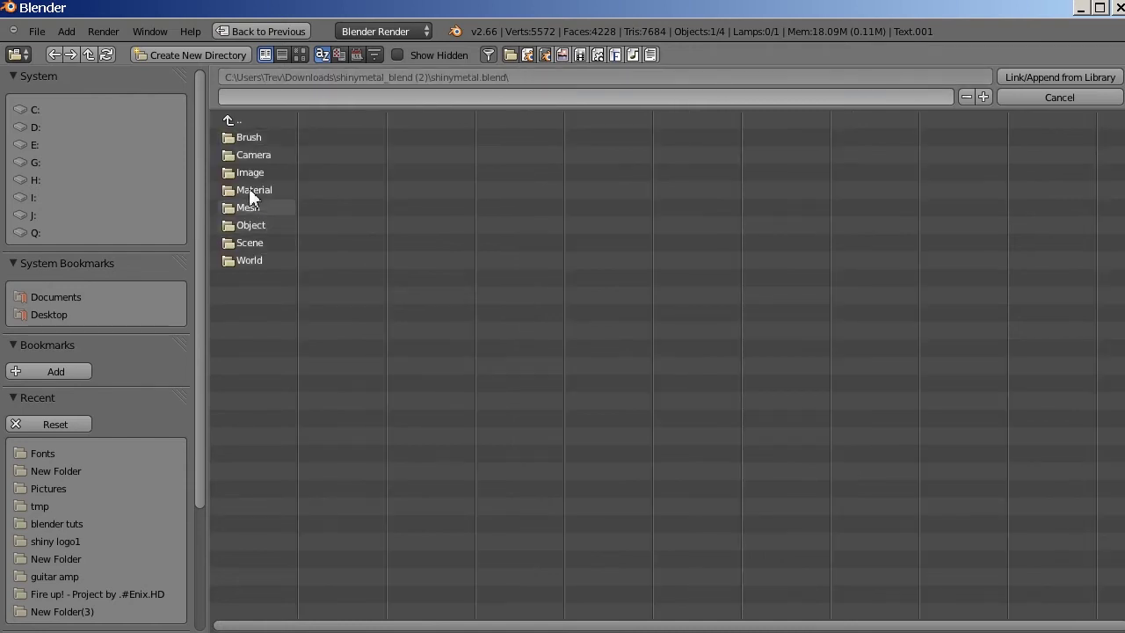
pyautogui.click(267, 189)
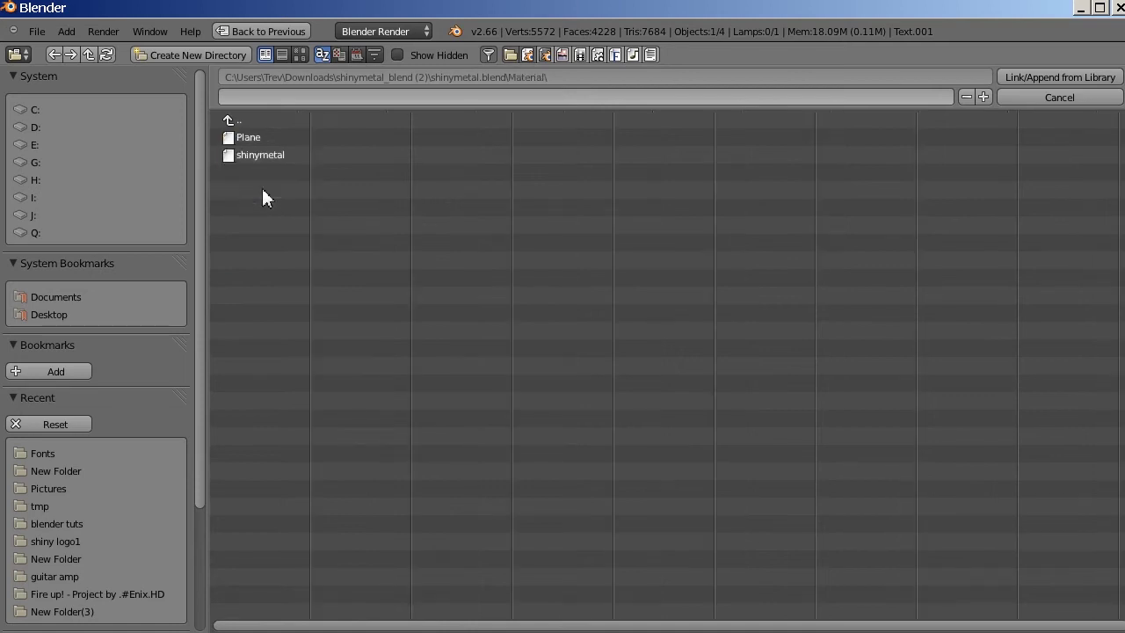
pyautogui.doubleClick(256, 155)
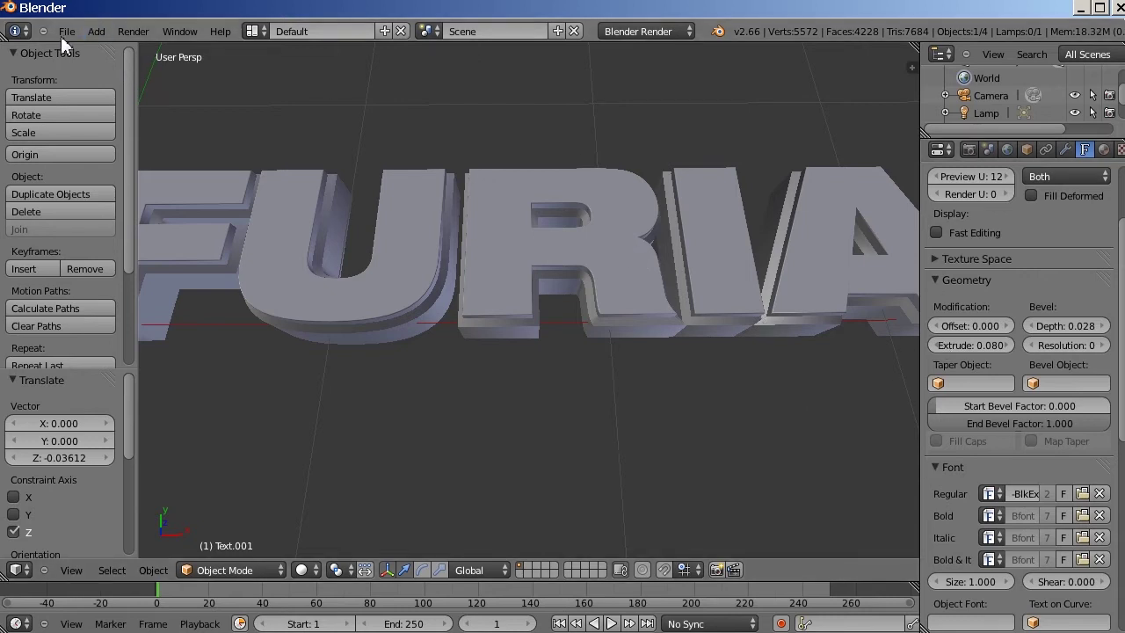
# Step: Assign the shinymetal material to the duplicated text behind the front letters
pyautogui.click(1103, 150)
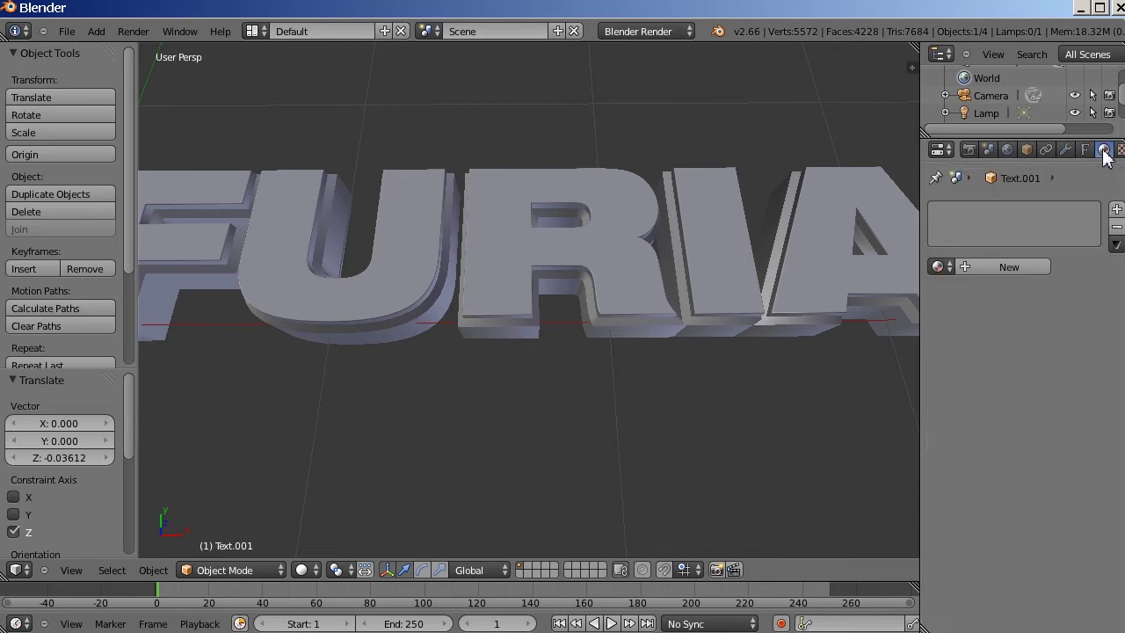
pyautogui.click(937, 267)
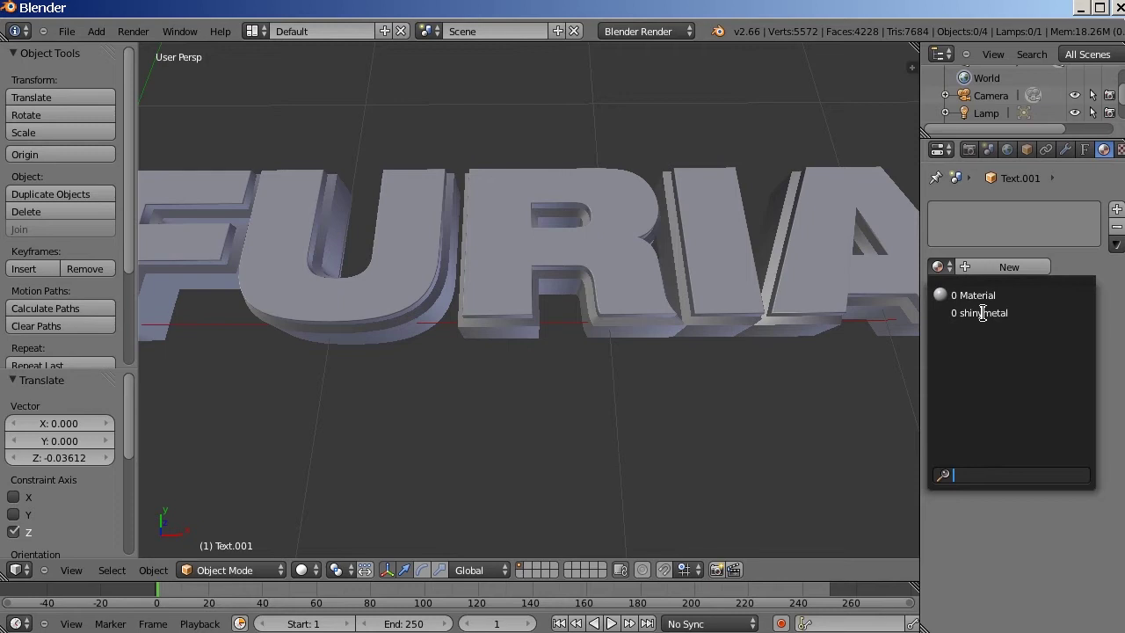
pyautogui.click(983, 312)
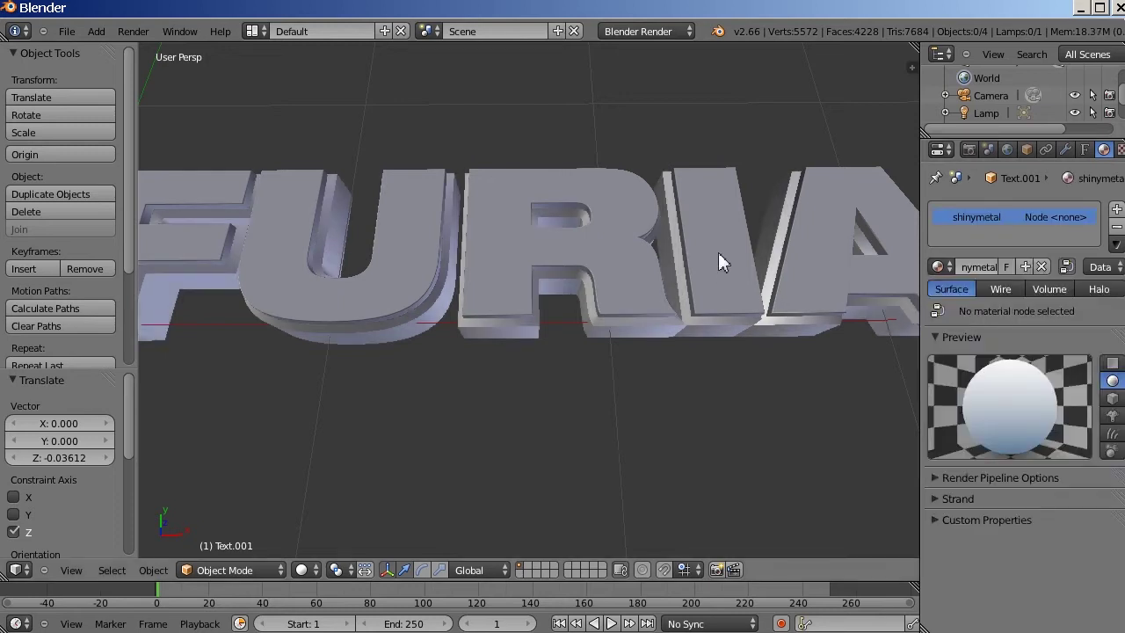
# Step: Select the original front text and assign the shinymetal material to it as well
pyautogui.rightClick(711, 190)
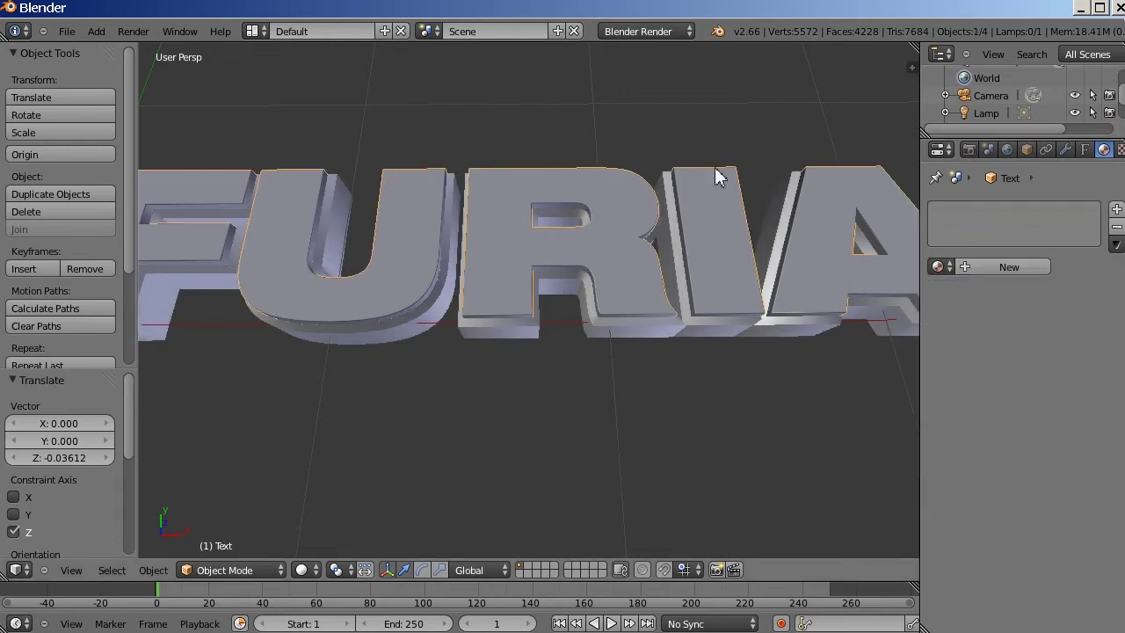
pyautogui.scroll(2, 734, 176)
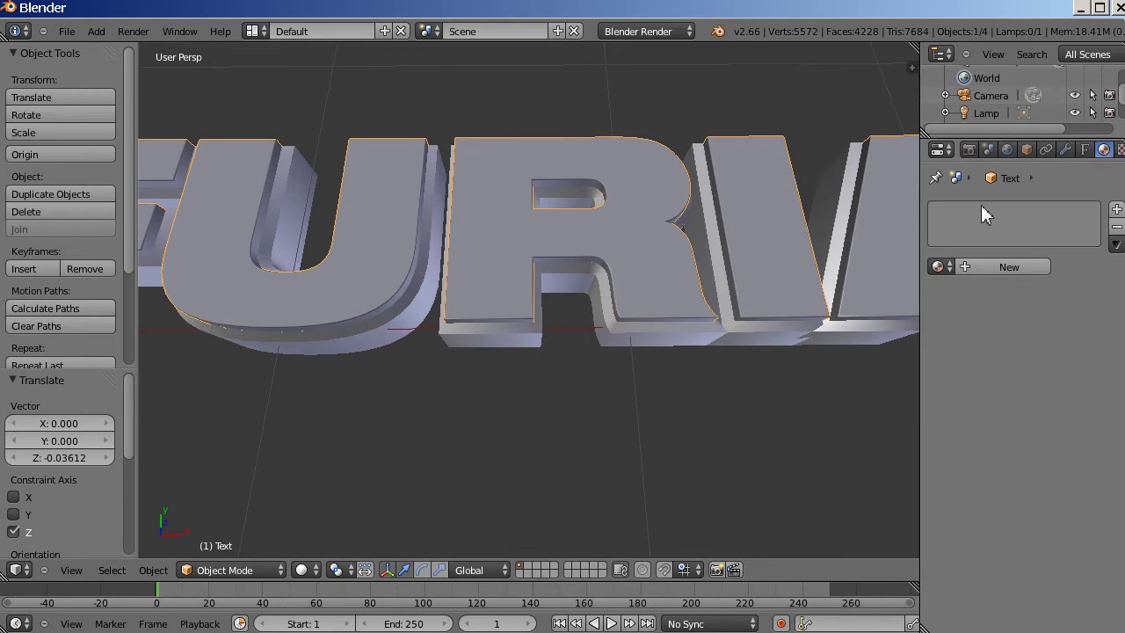
pyautogui.click(938, 266)
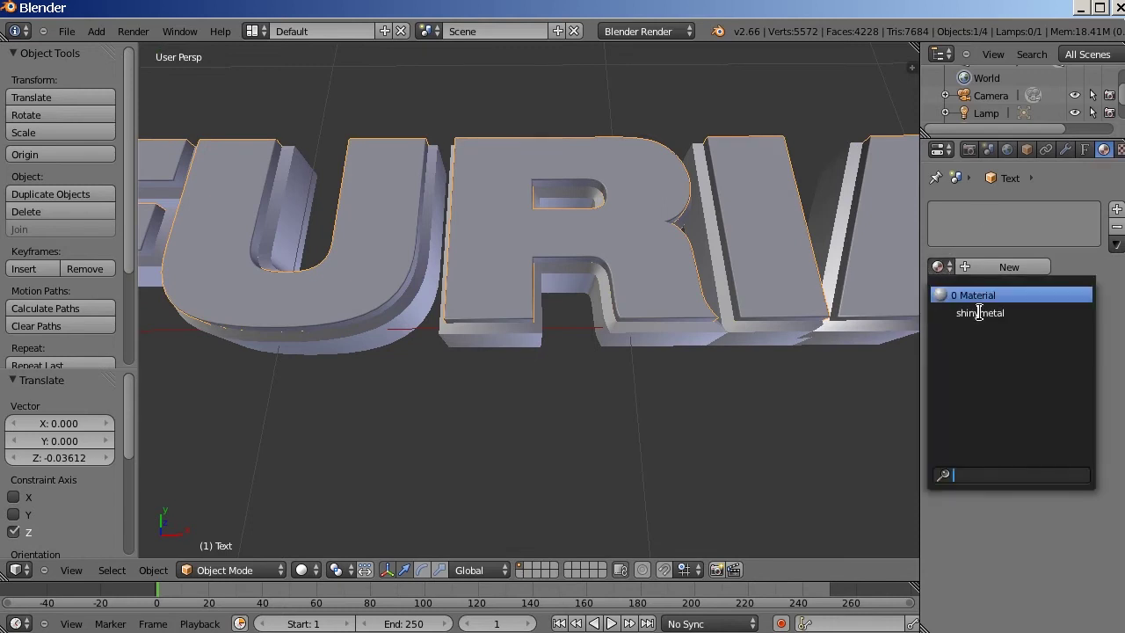
pyautogui.click(978, 313)
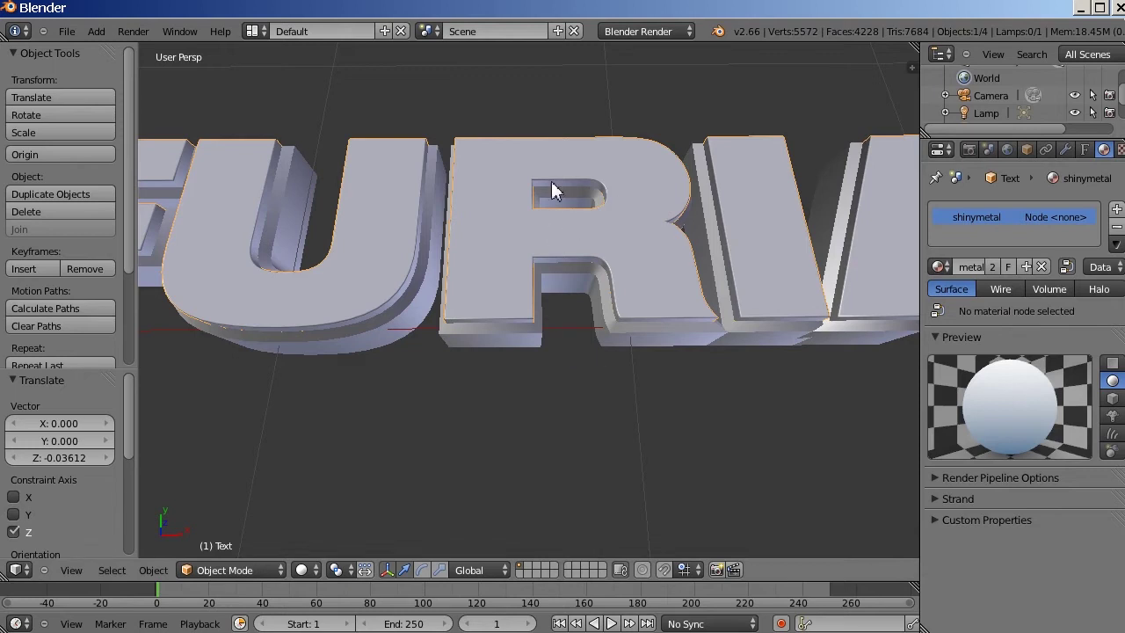
# Step: Switch the render engine to Cycles Render
pyautogui.moveTo(785, 108); pyautogui.dragTo(640, 26, button='middle')
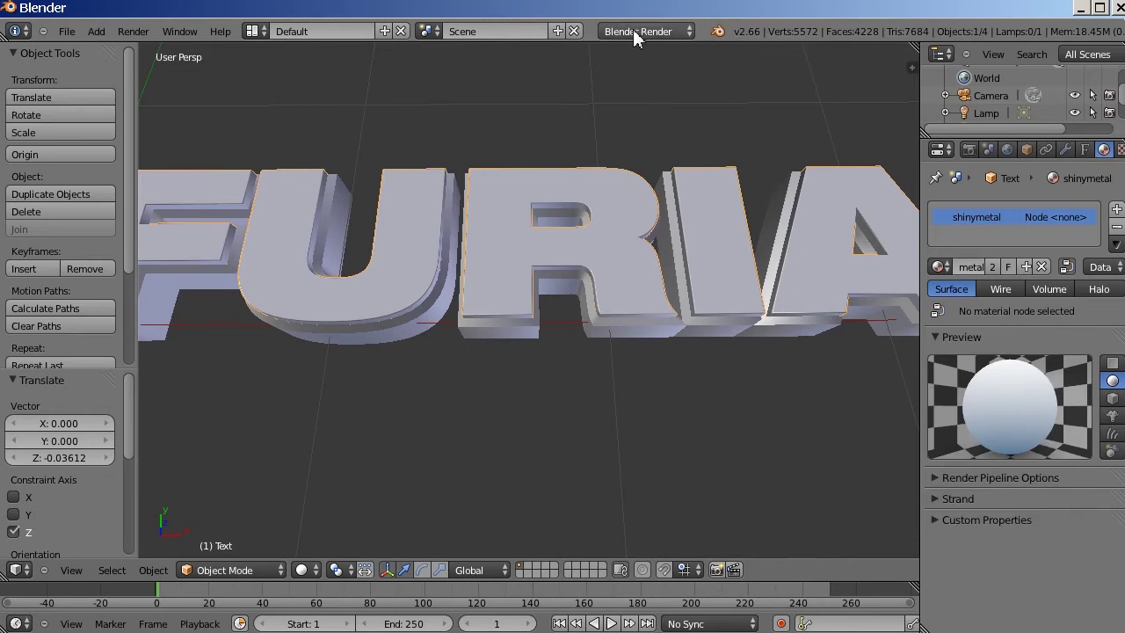
pyautogui.click(638, 32)
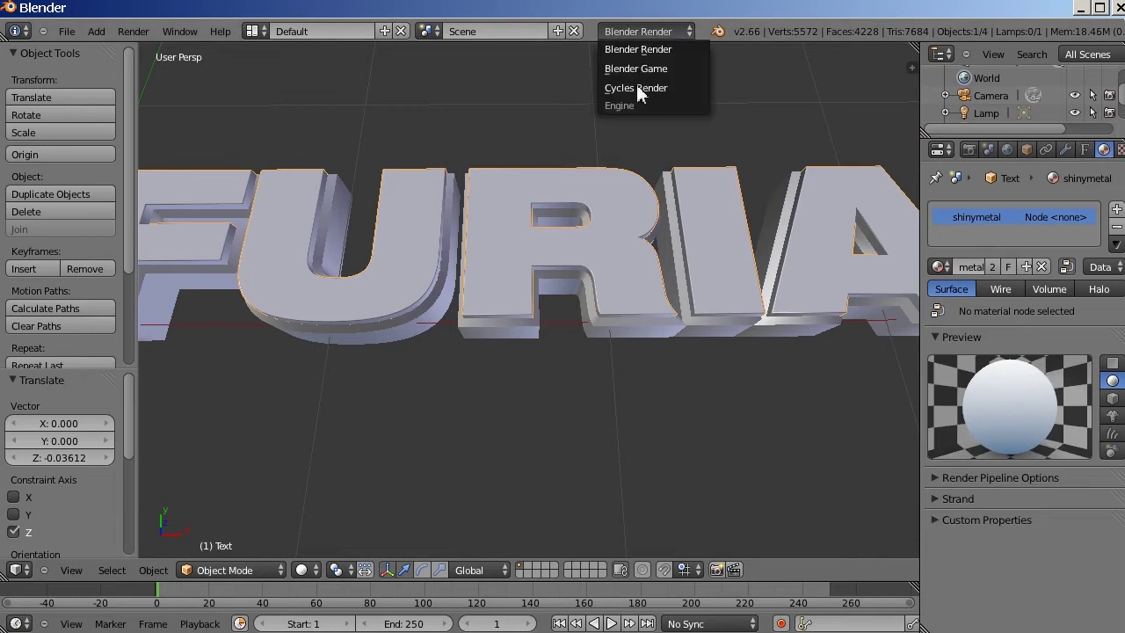
pyautogui.click(636, 90)
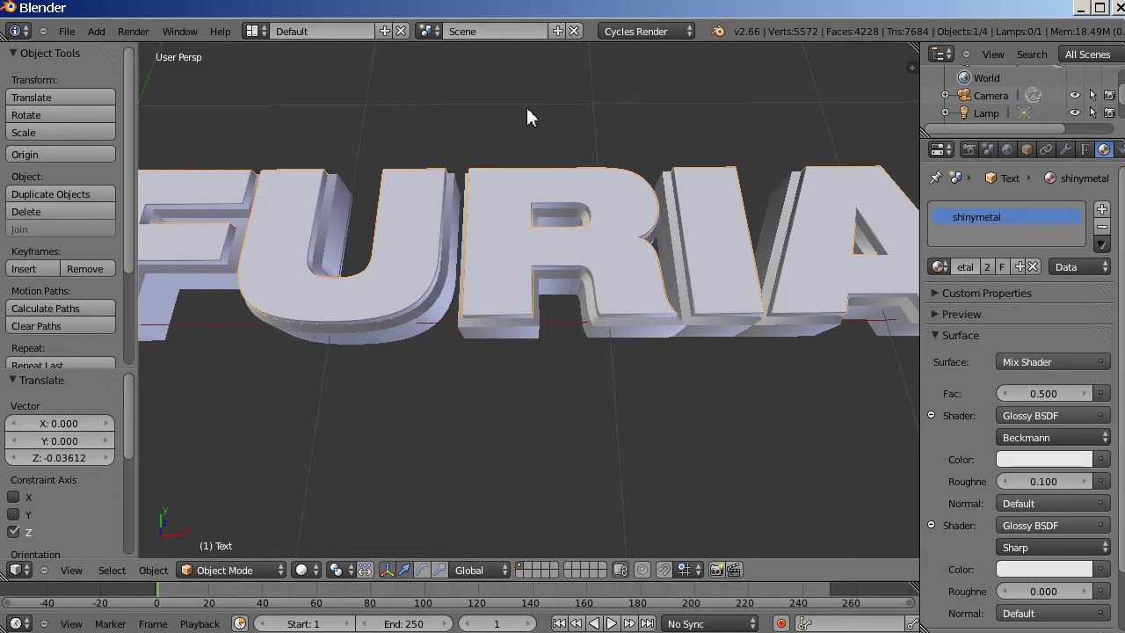
# Step: Select both text objects together and rotate them about -78° in the right-side view so the letters stand up, leaning slightly back
pyautogui.press('KP_3')
pyautogui.scroll(-3, 539, 140)
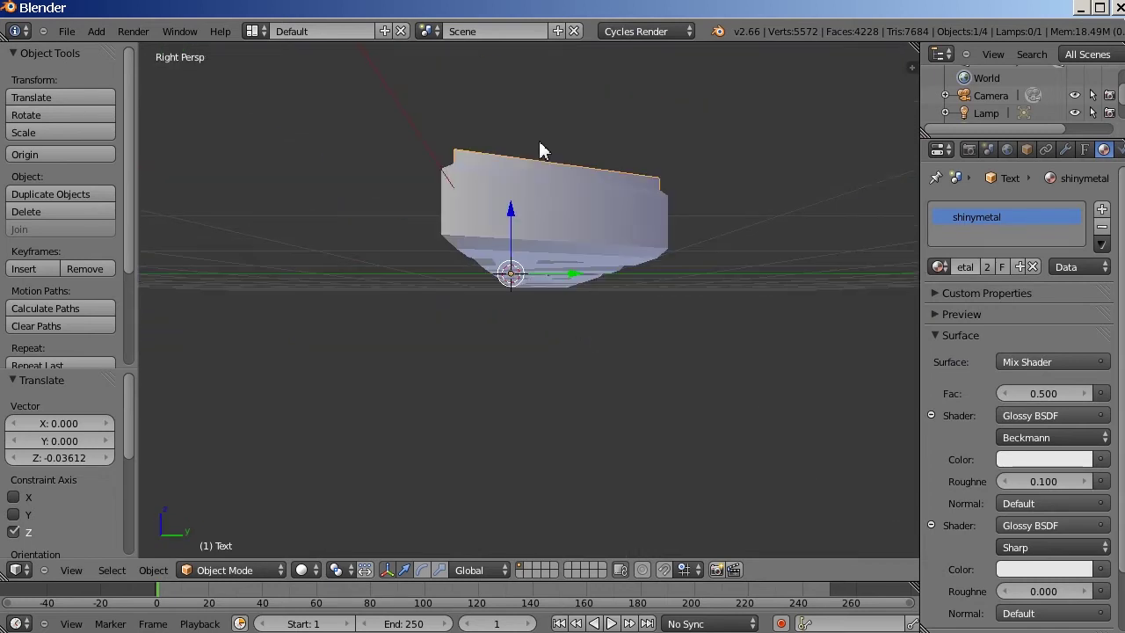
pyautogui.scroll(-3, 538, 139)
pyautogui.keyDown('shift'); pyautogui.moveTo(540, 137); pyautogui.dragTo(550, 181, button='middle'); pyautogui.keyUp('shift')
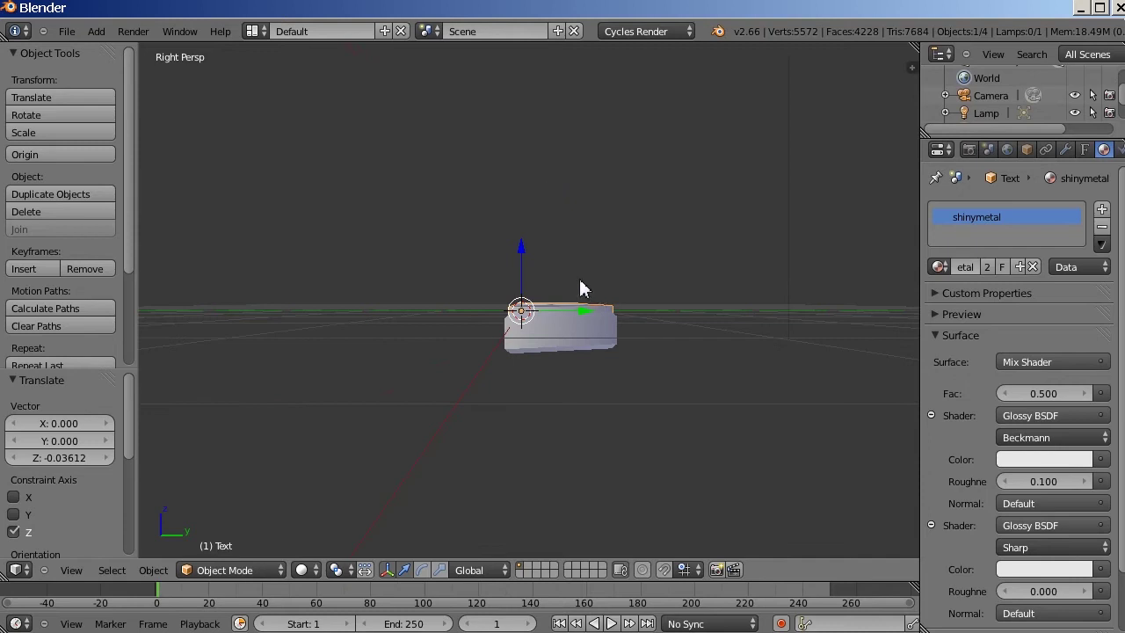
pyautogui.scroll(2, 582, 285)
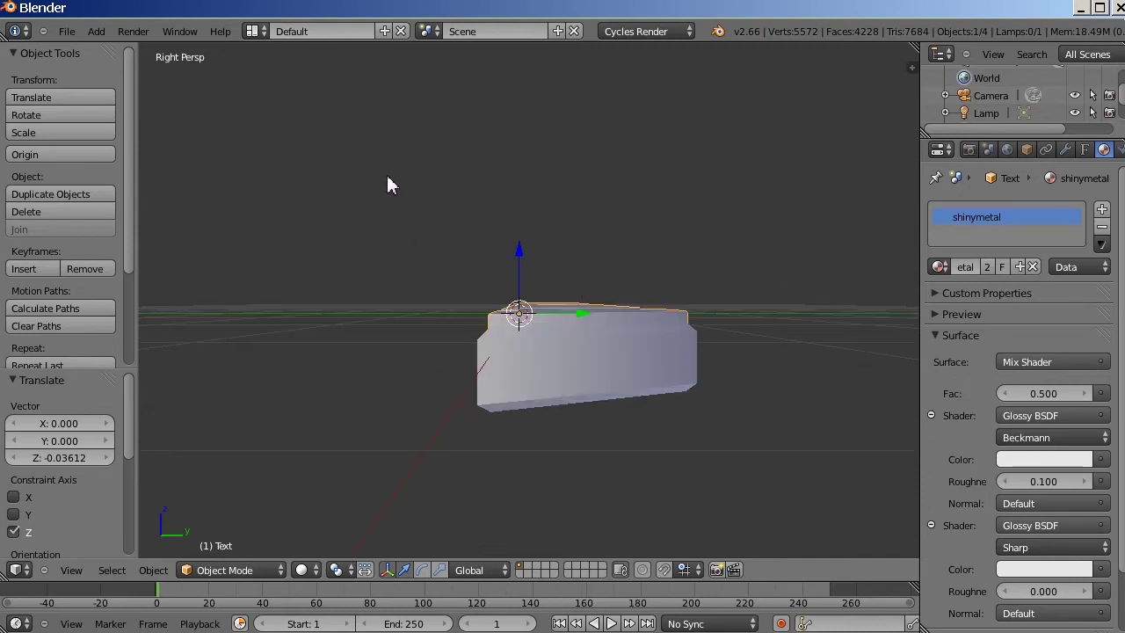
pyautogui.scroll(2, 390, 185)
pyautogui.hotkey('shift', 'b')
pyautogui.moveTo(388, 174); pyautogui.dragTo(868, 530)
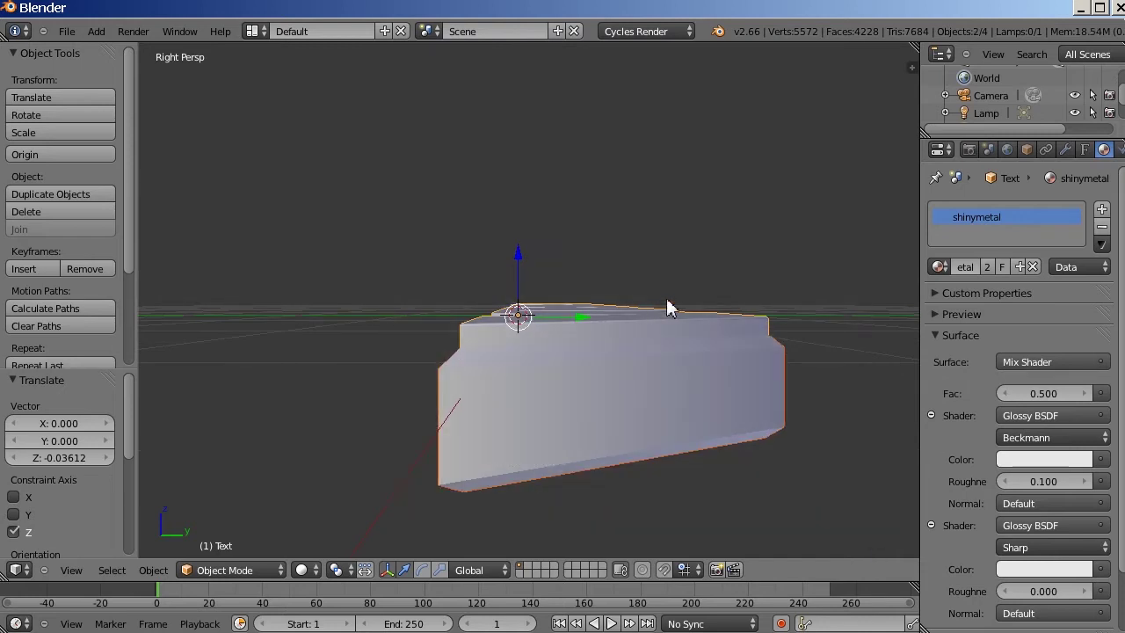
pyautogui.press('r')
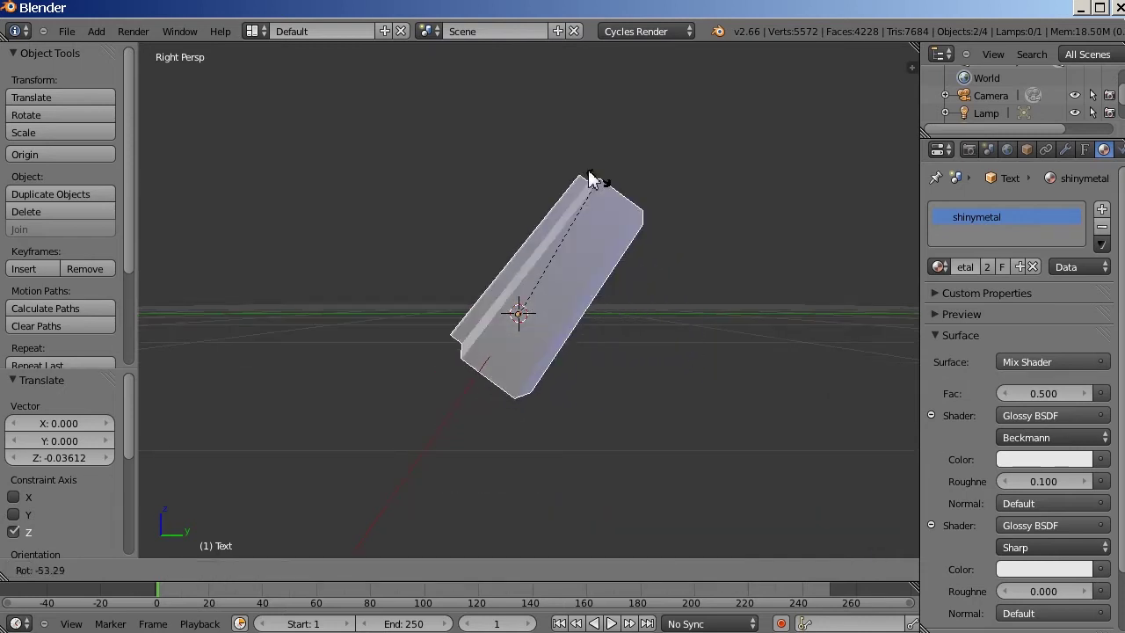
pyautogui.click(539, 145)
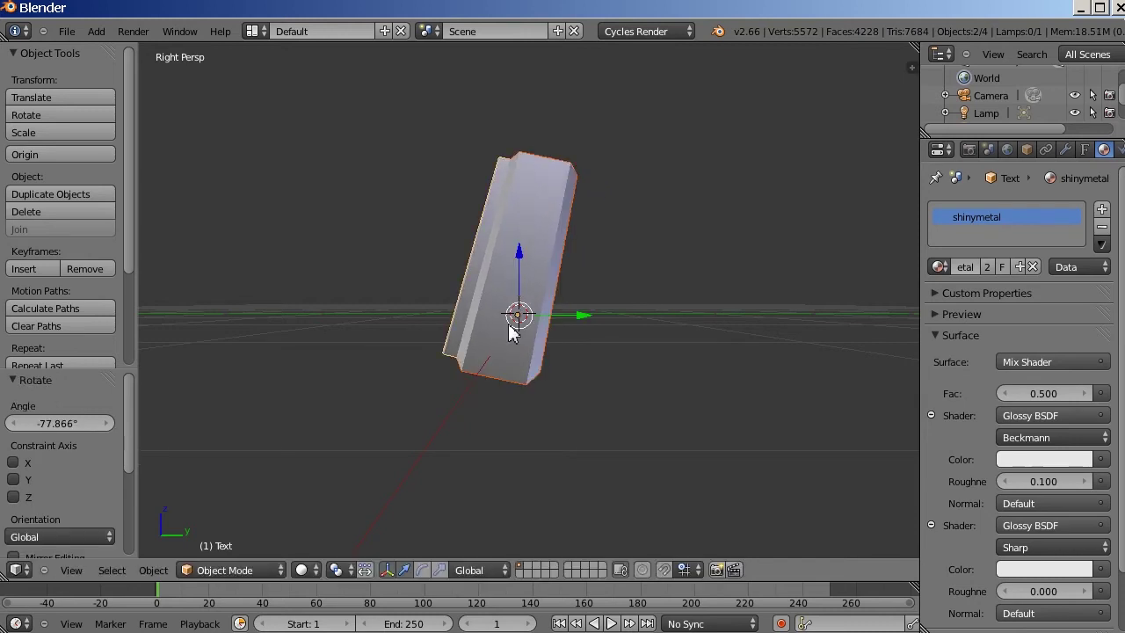
# Step: Raise both text objects about 0.208 along the global Z axis
pyautogui.press('g')
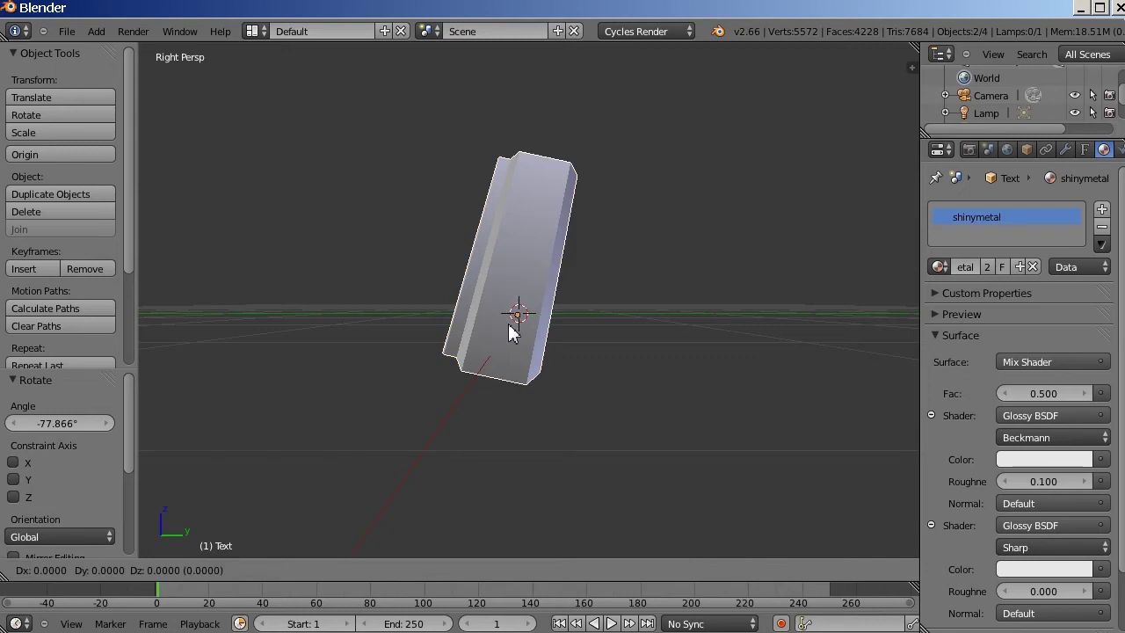
pyautogui.press('z')
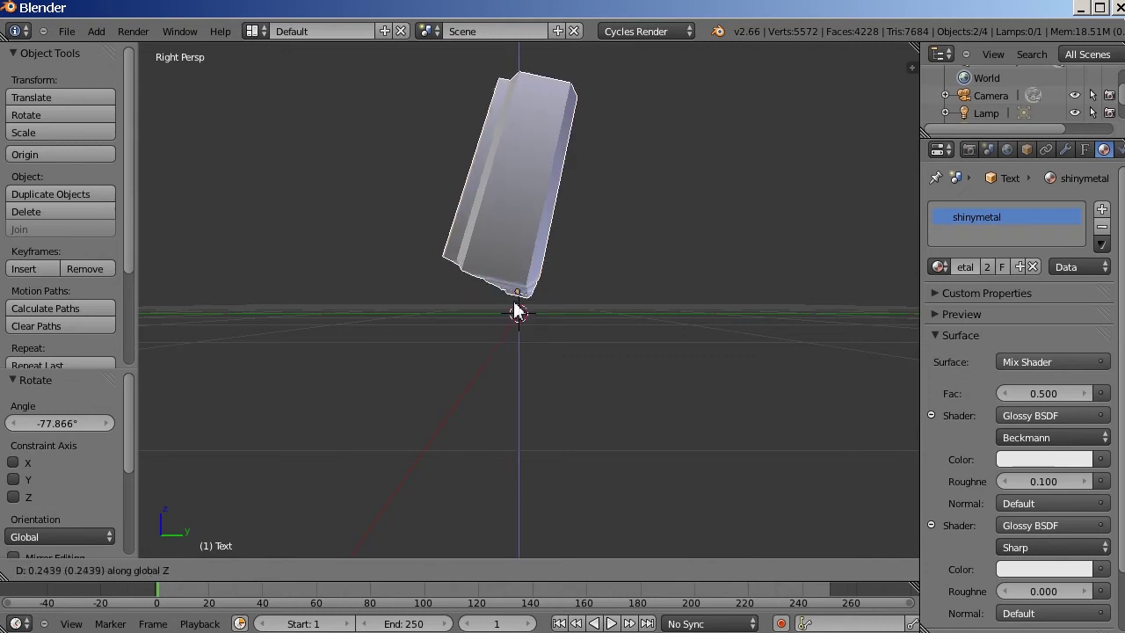
pyautogui.click(517, 313)
# Step: Align the camera to a low front view looking up at the whole FURIA text
pyautogui.moveTo(376, 239); pyautogui.dragTo(580, 247, button='middle')
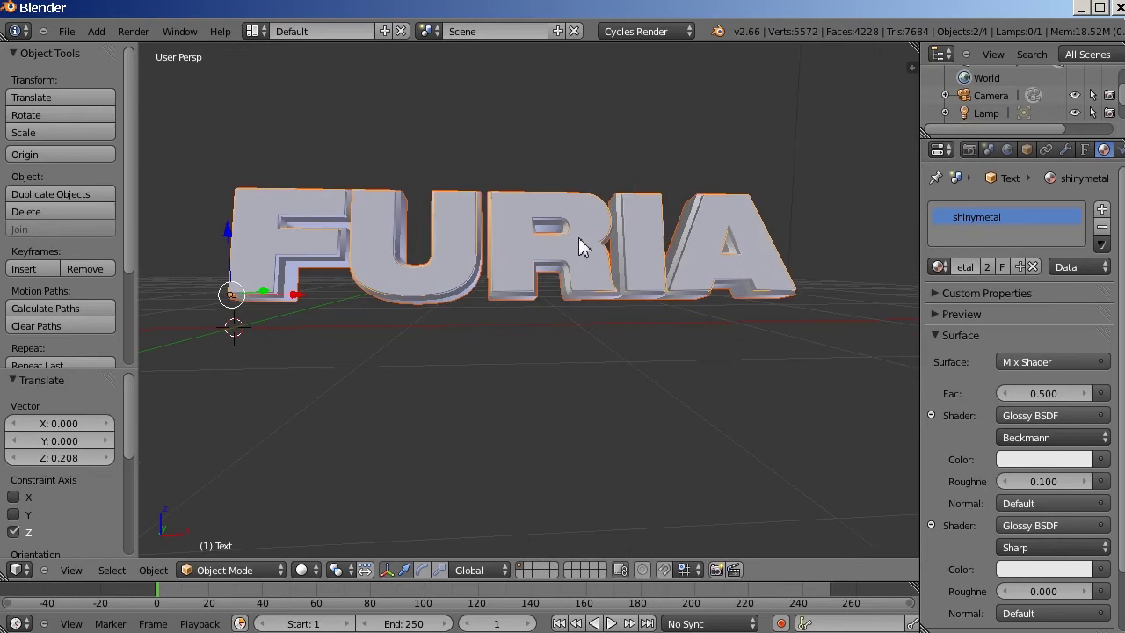
pyautogui.moveTo(603, 308); pyautogui.dragTo(588, 286, button='middle')
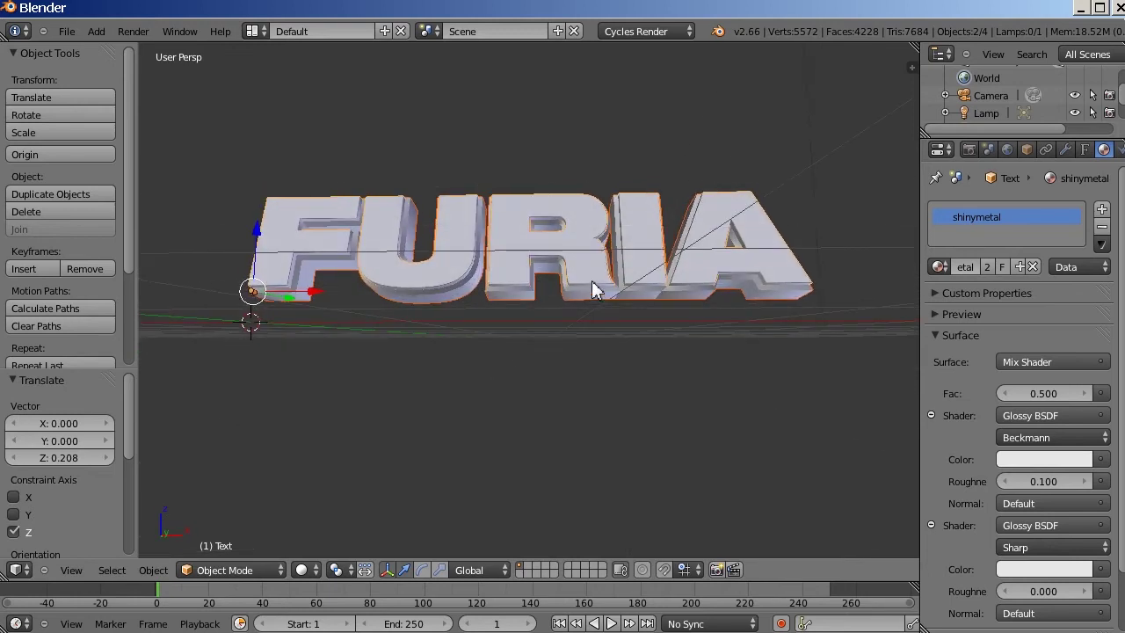
pyautogui.scroll(1, 574, 253)
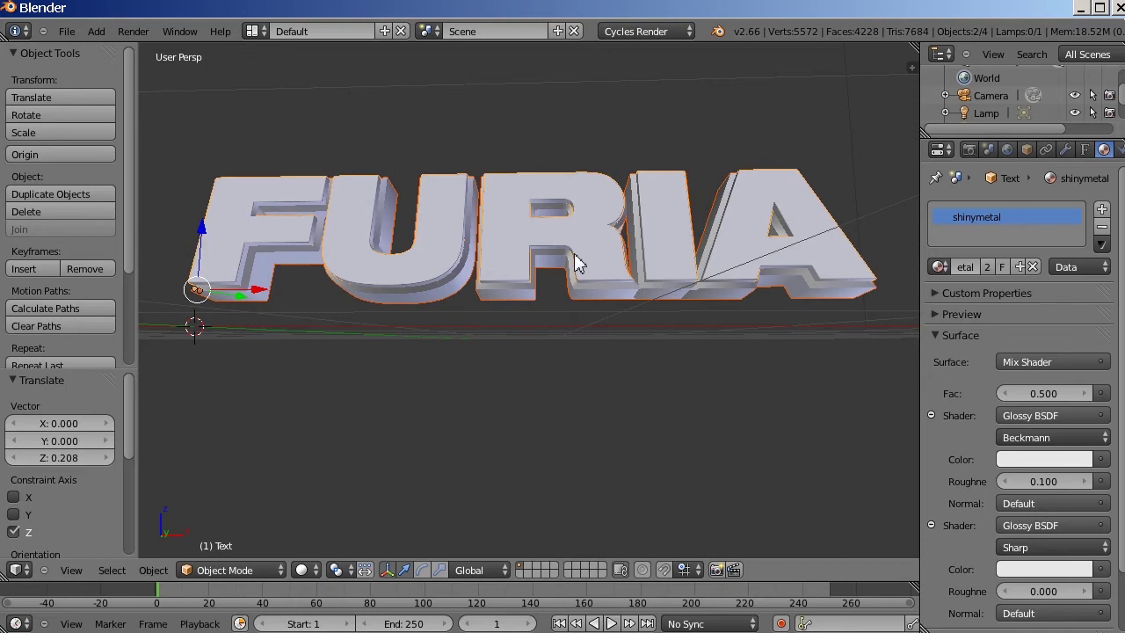
pyautogui.scroll(1, 574, 255)
pyautogui.moveTo(572, 269); pyautogui.dragTo(576, 259, button='middle')
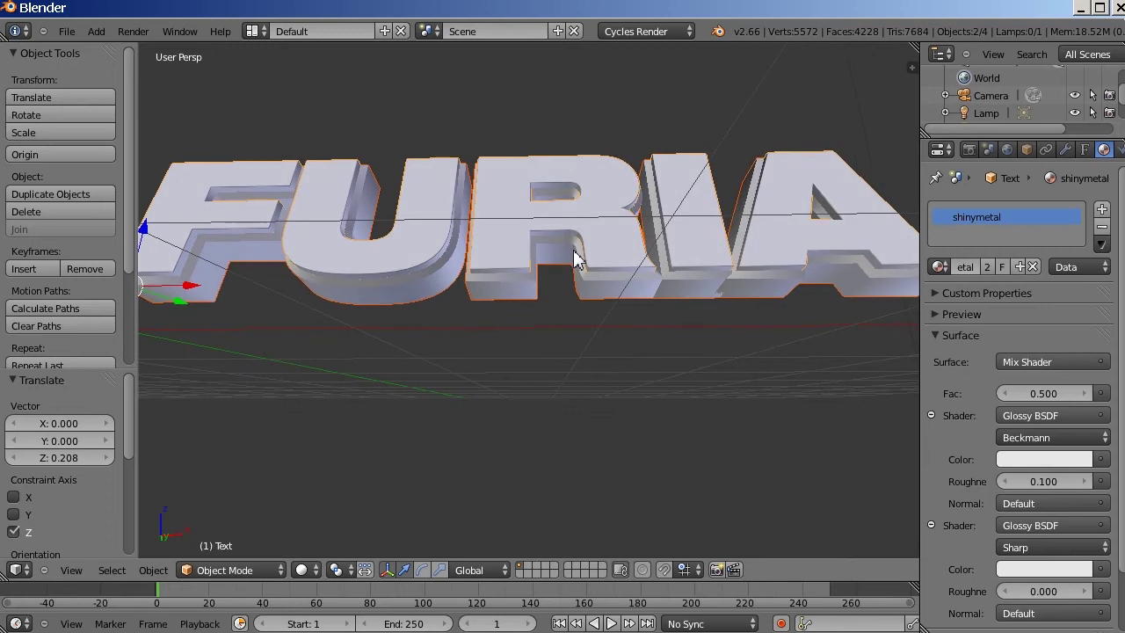
pyautogui.scroll(-1, 585, 264)
pyautogui.scroll(-1, 620, 288)
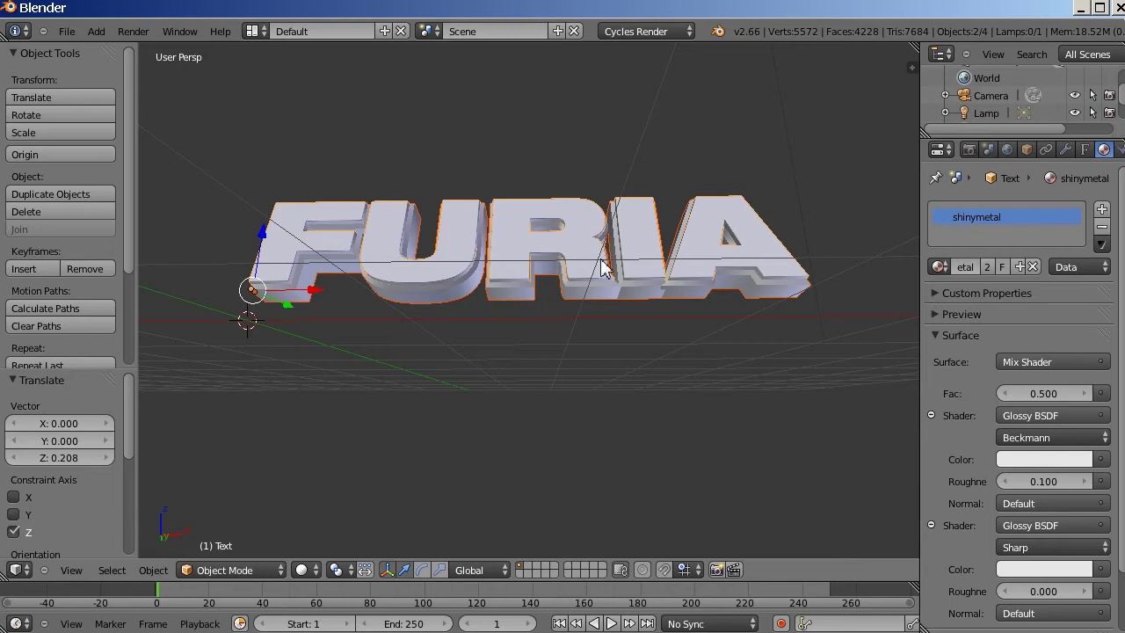
pyautogui.press('ctrl+alt+KP_0')
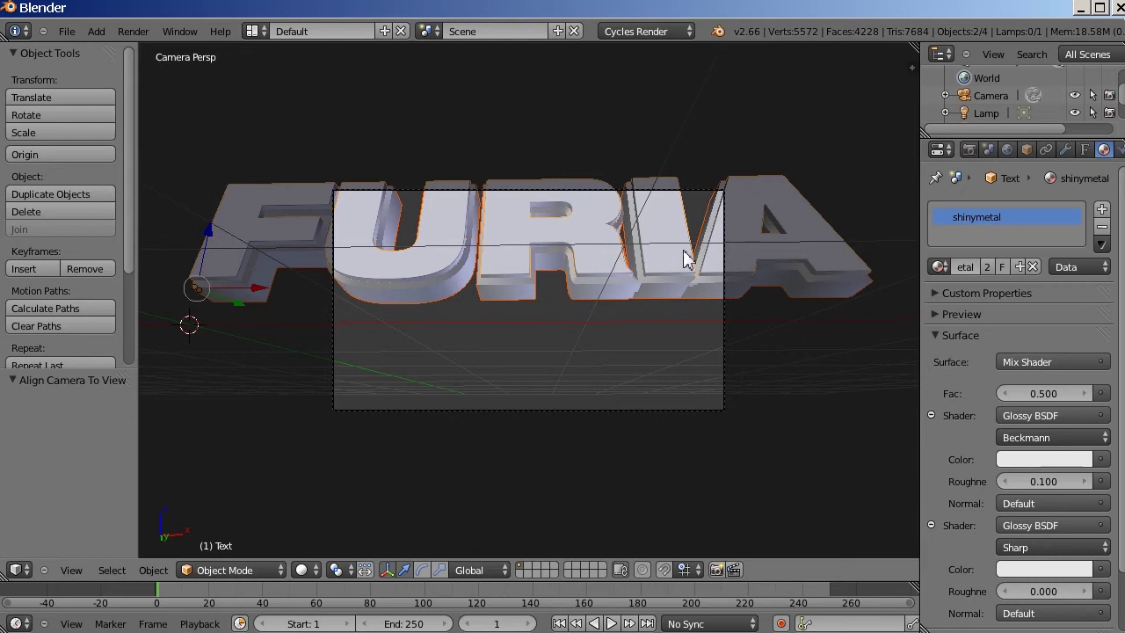
# Step: Select the camera and pull it back, scaling by about 1.284, until the whole FURIA text fits inside its frame
pyautogui.rightClick(715, 337)
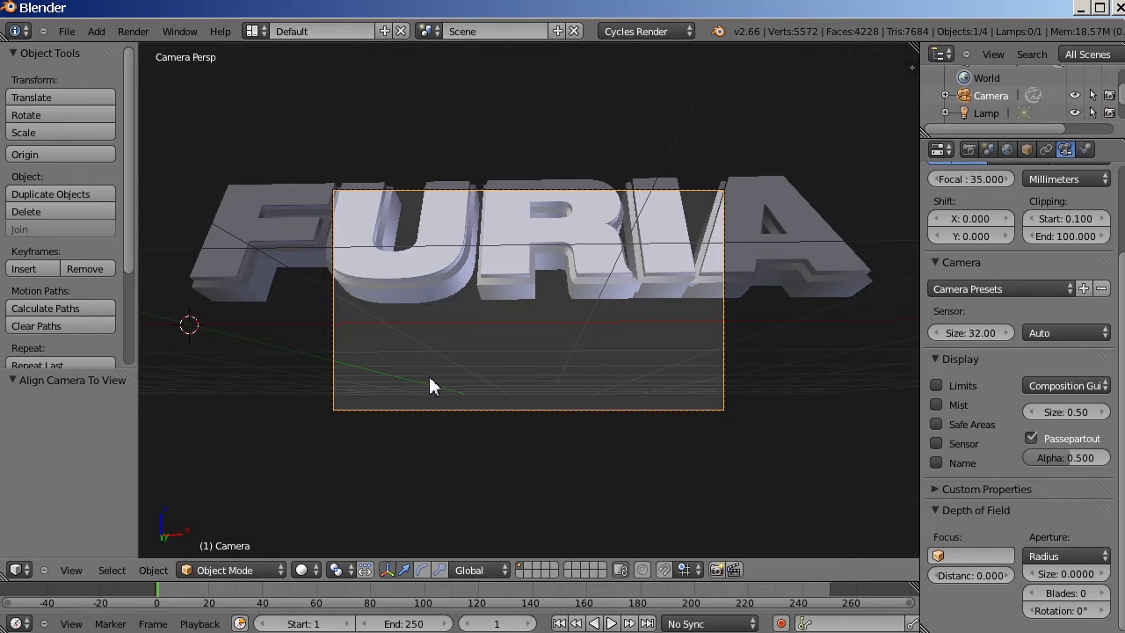
pyautogui.scroll(-1, 429, 379)
pyautogui.press('g')
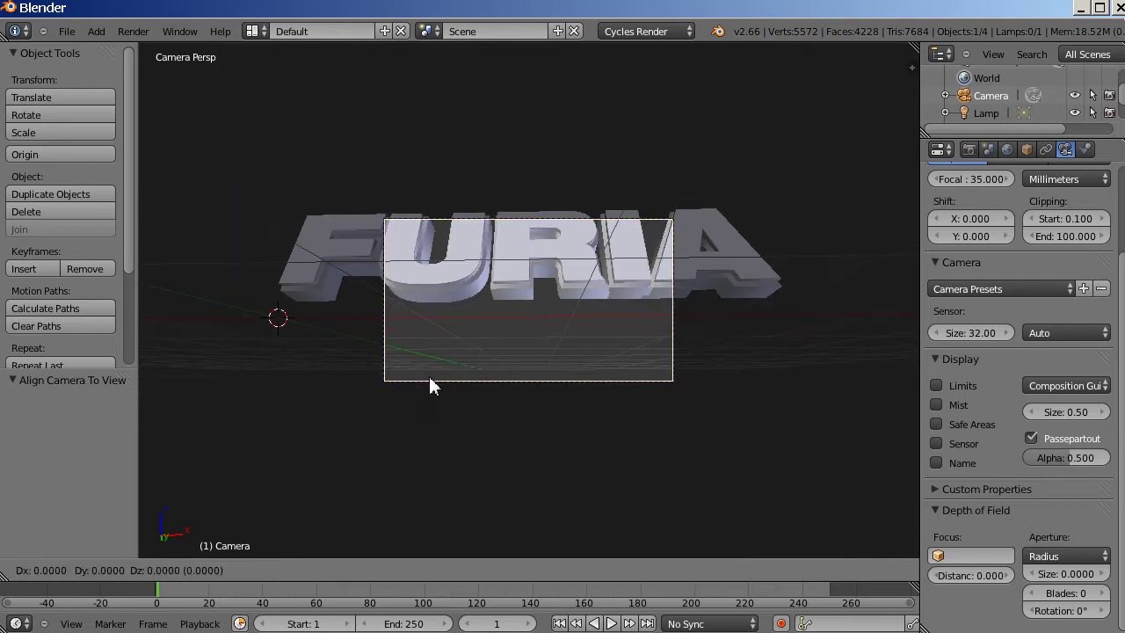
pyautogui.press('s')
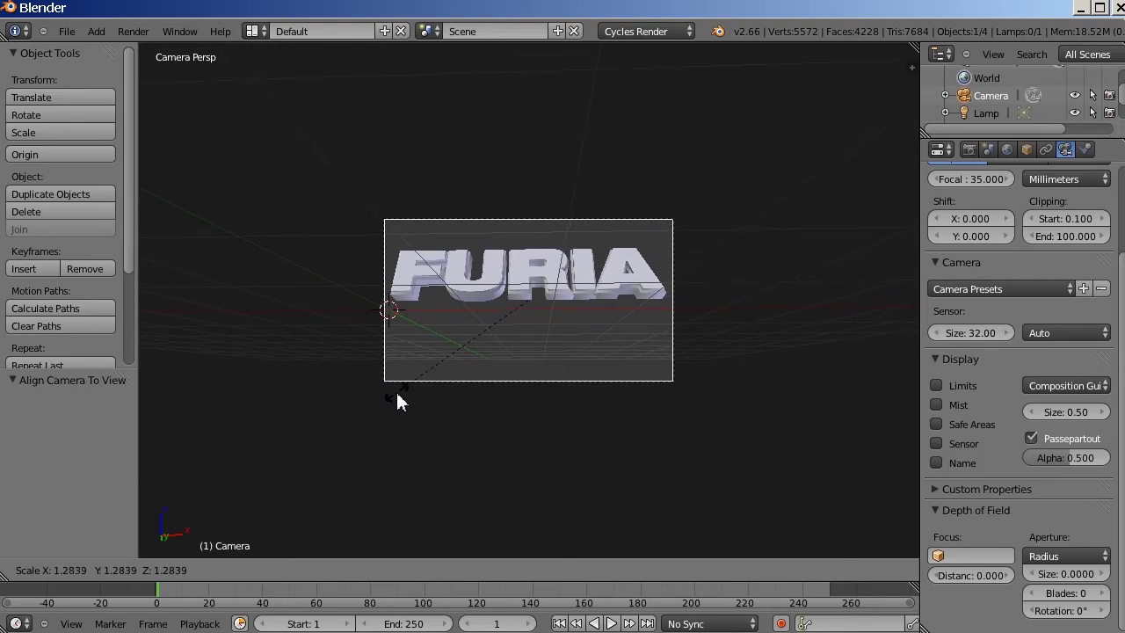
pyautogui.click(396, 389)
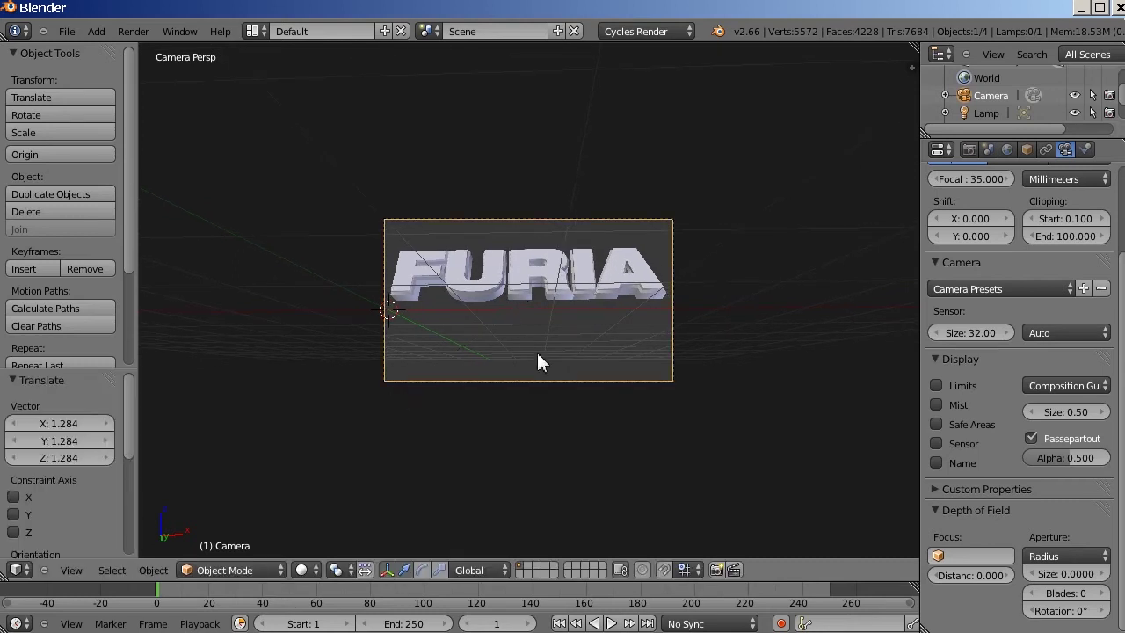
# Step: Raise the camera about 0.243 so the FURIA text sits near the middle of its frame
pyautogui.press('g')
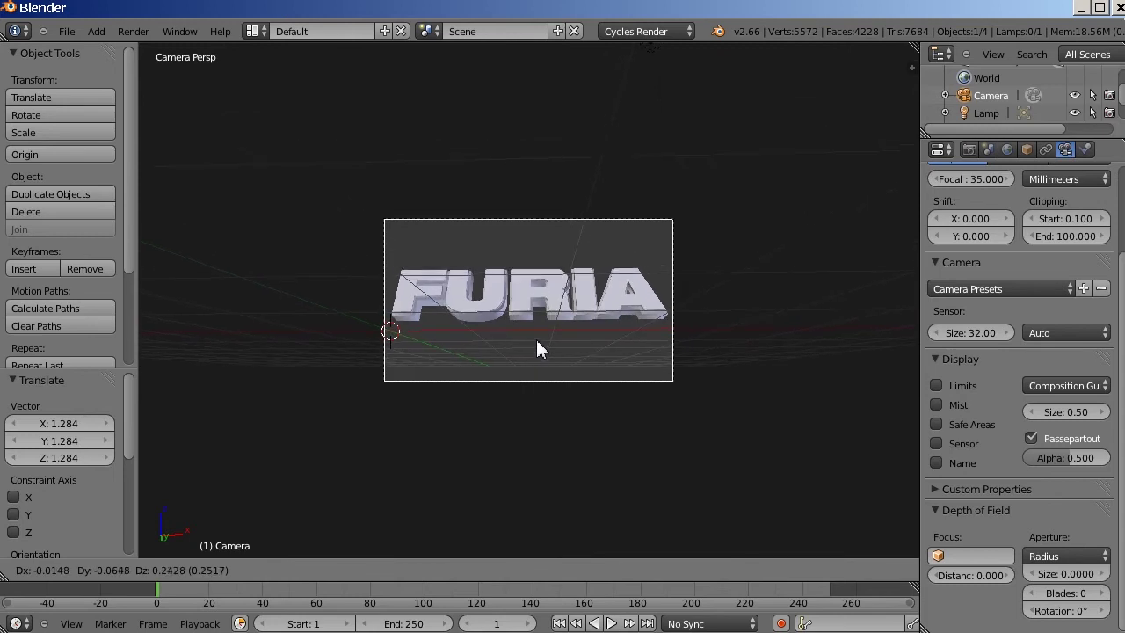
pyautogui.click(536, 339)
pyautogui.scroll(4, 543, 320)
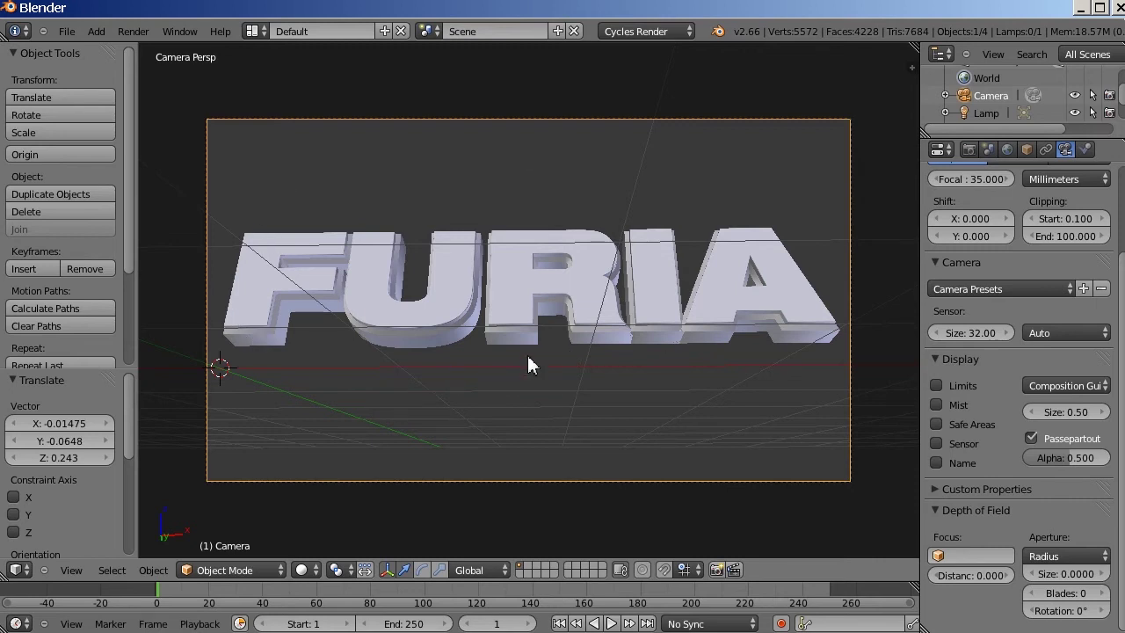
pyautogui.scroll(-3, 574, 264)
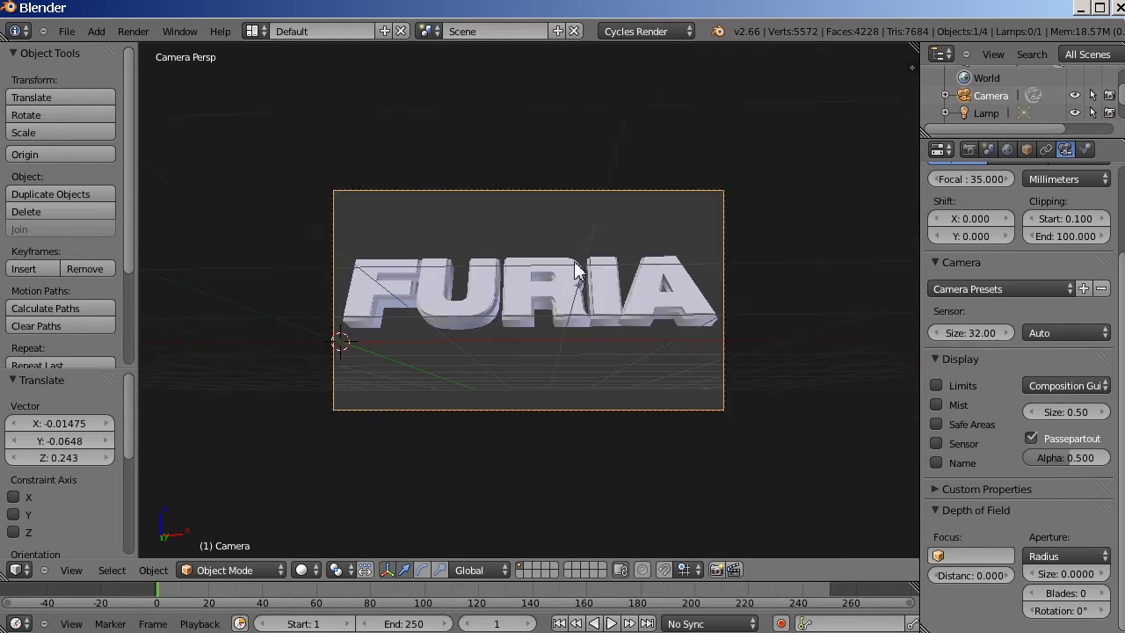
pyautogui.scroll(2, 140, 84)
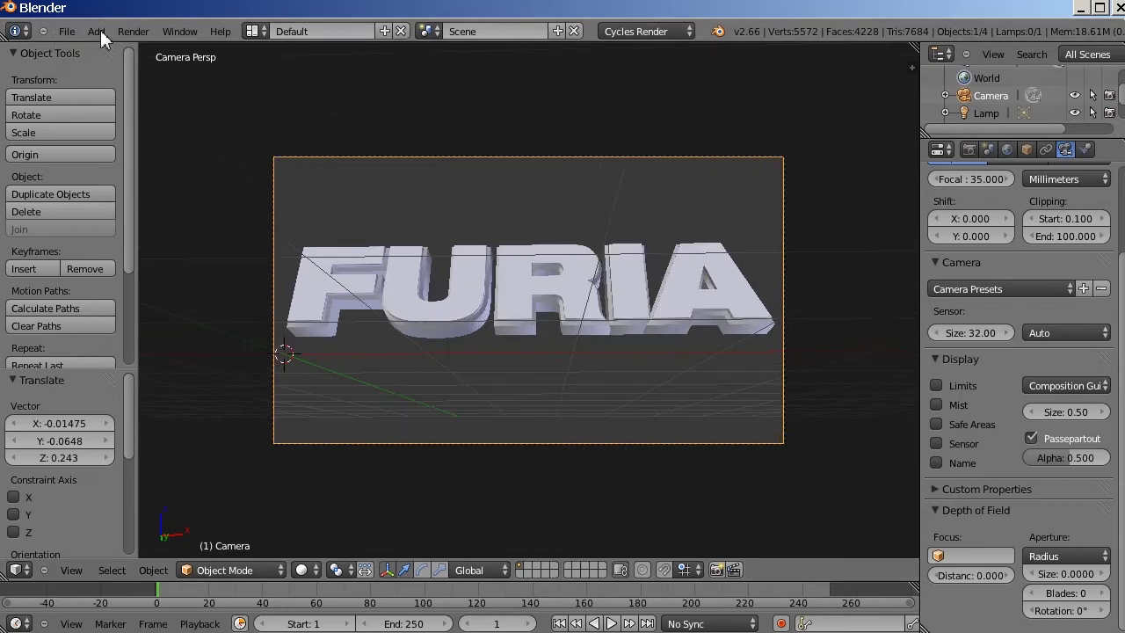
# Step: Add a plane in the top view and move it about 1.643 along the X axis to centre it on the text
pyautogui.moveTo(812, 344); pyautogui.dragTo(695, 374, button='middle')
pyautogui.press('KP_7')
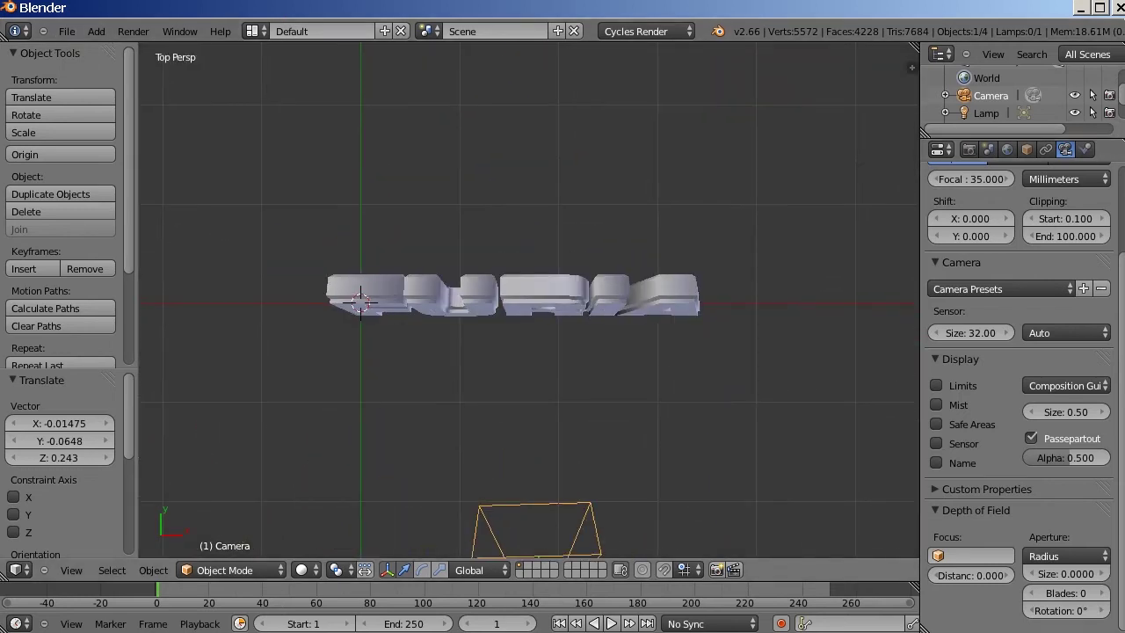
pyautogui.click(97, 33)
pyautogui.moveTo(189, 50)
pyautogui.click(225, 50)
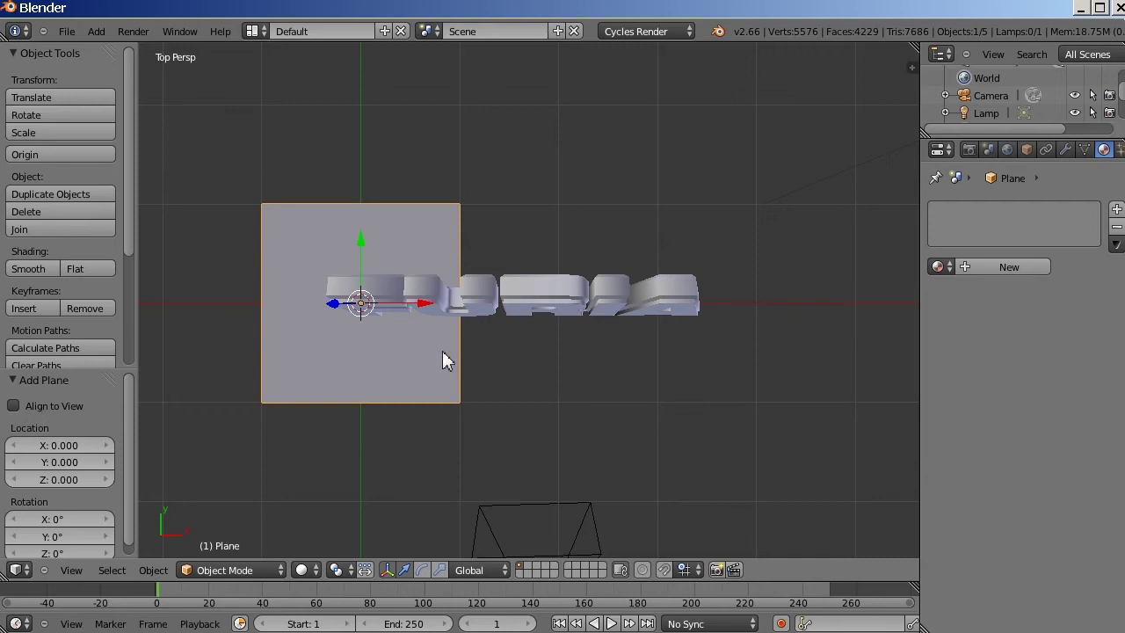
pyautogui.press('g')
pyautogui.press('x')
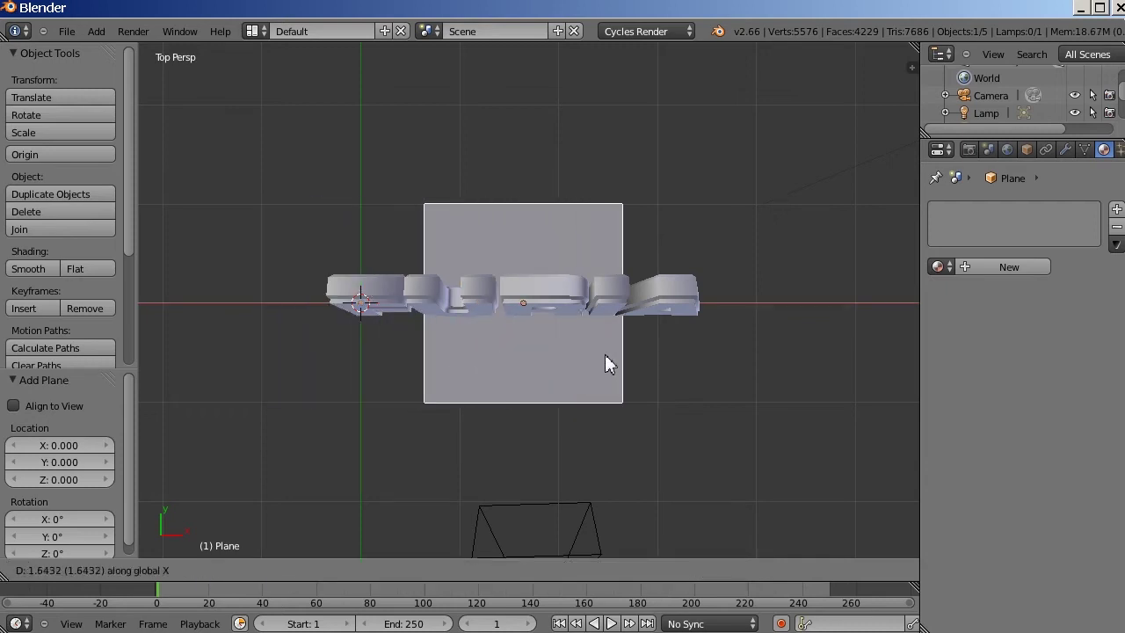
pyautogui.click(605, 356)
# Step: Stretch the plane by about 2.363 along X and narrow it to about 0.207 along Y
pyautogui.press('s')
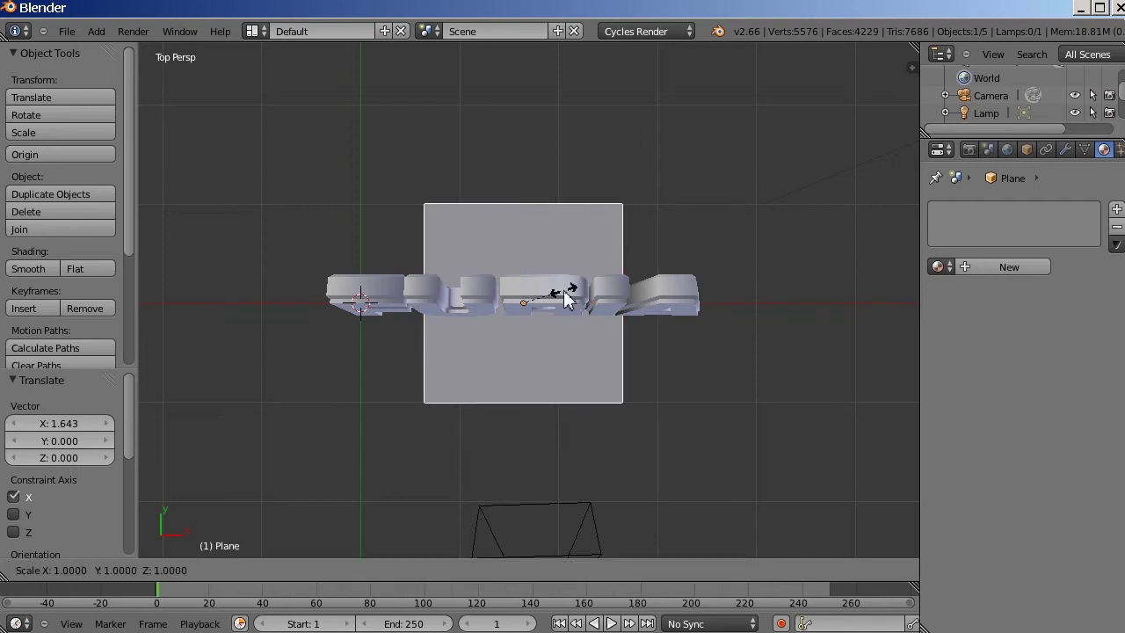
pyautogui.press('x')
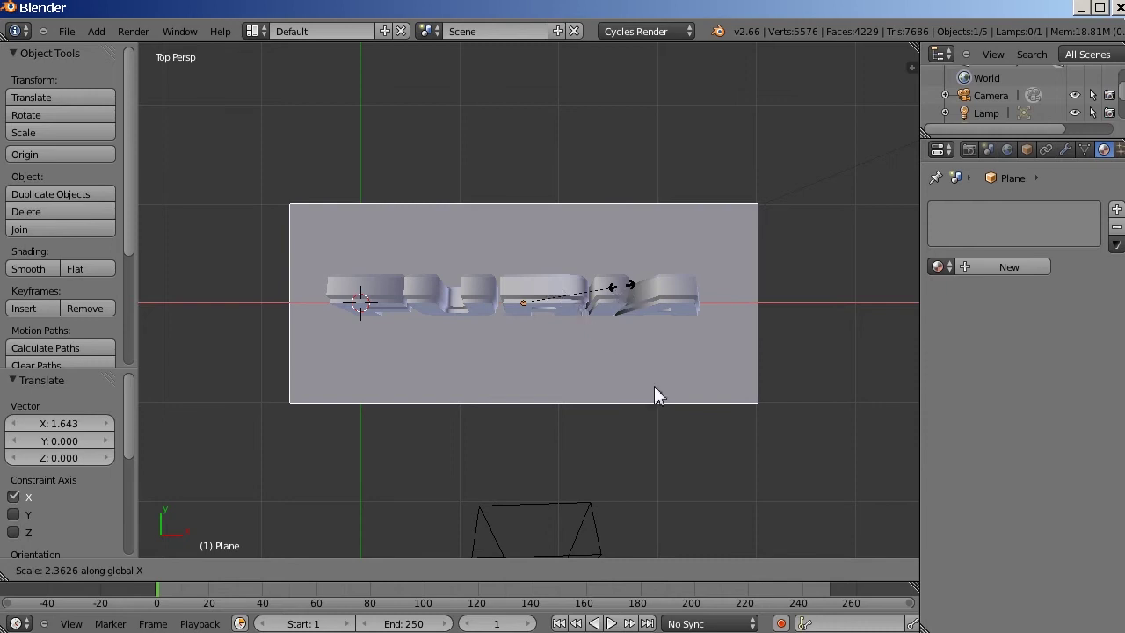
pyautogui.click(750, 248)
pyautogui.press('s')
pyautogui.press('y')
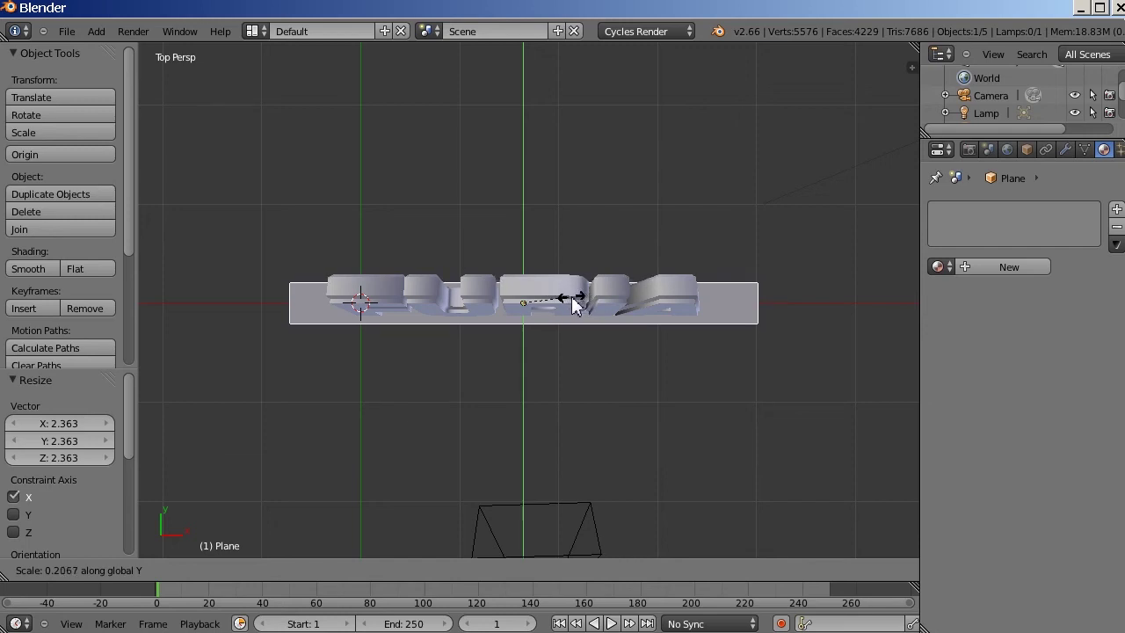
pyautogui.click(685, 355)
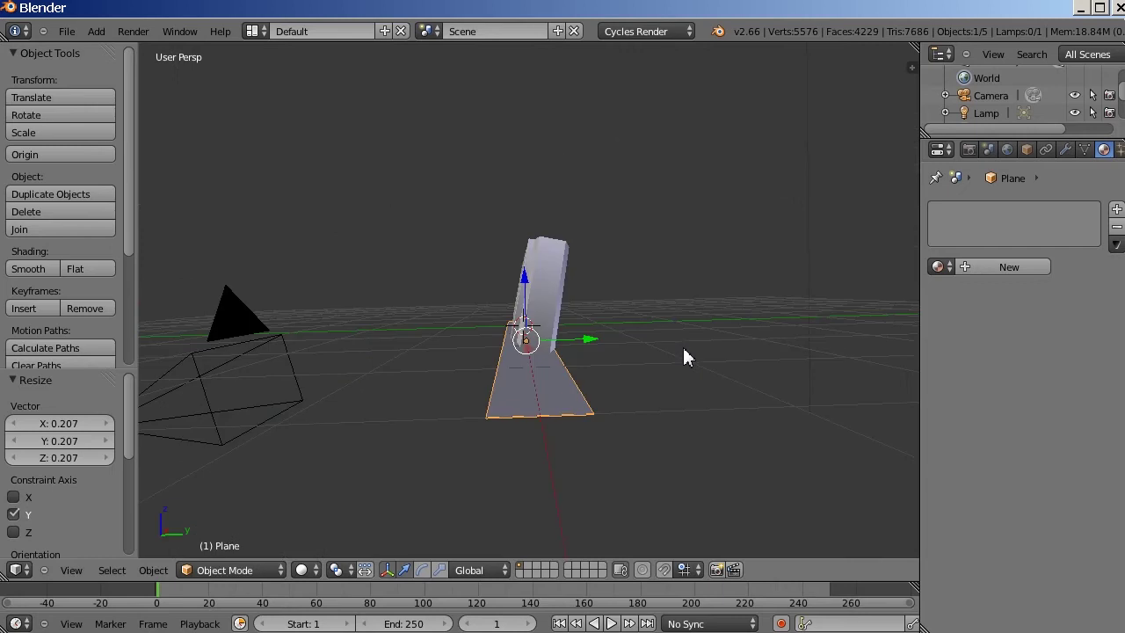
# Step: Raise the plane about 1.124 along the Z axis so it hovers above the text
pyautogui.press('KP_3')
pyautogui.press('g')
pyautogui.press('z')
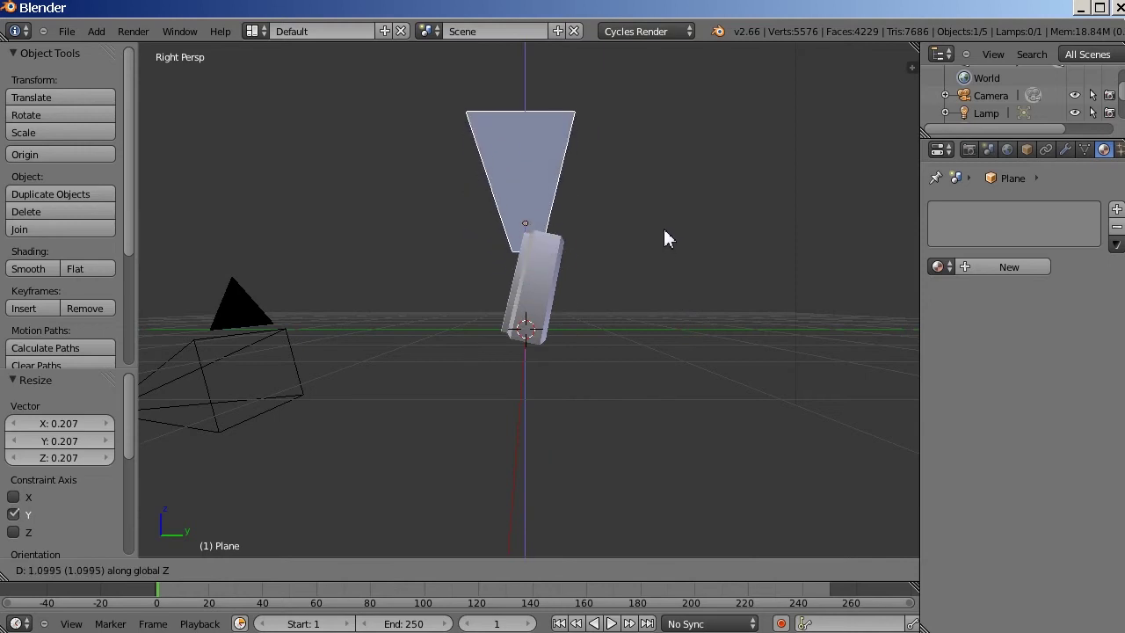
pyautogui.click(662, 226)
# Step: Tilt the plane about -18.4° in the right-side view and narrow it by a factor of about 0.437 along Y
pyautogui.scroll(2, 547, 228)
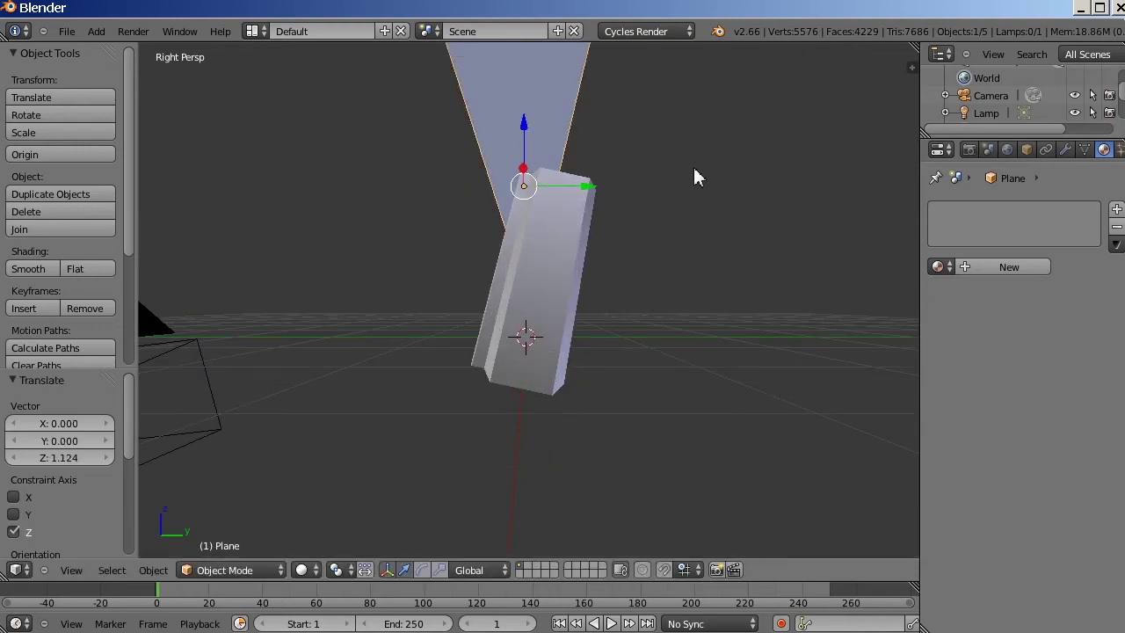
pyautogui.scroll(-5, 698, 220)
pyautogui.moveTo(694, 253); pyautogui.dragTo(694, 249, button='middle')
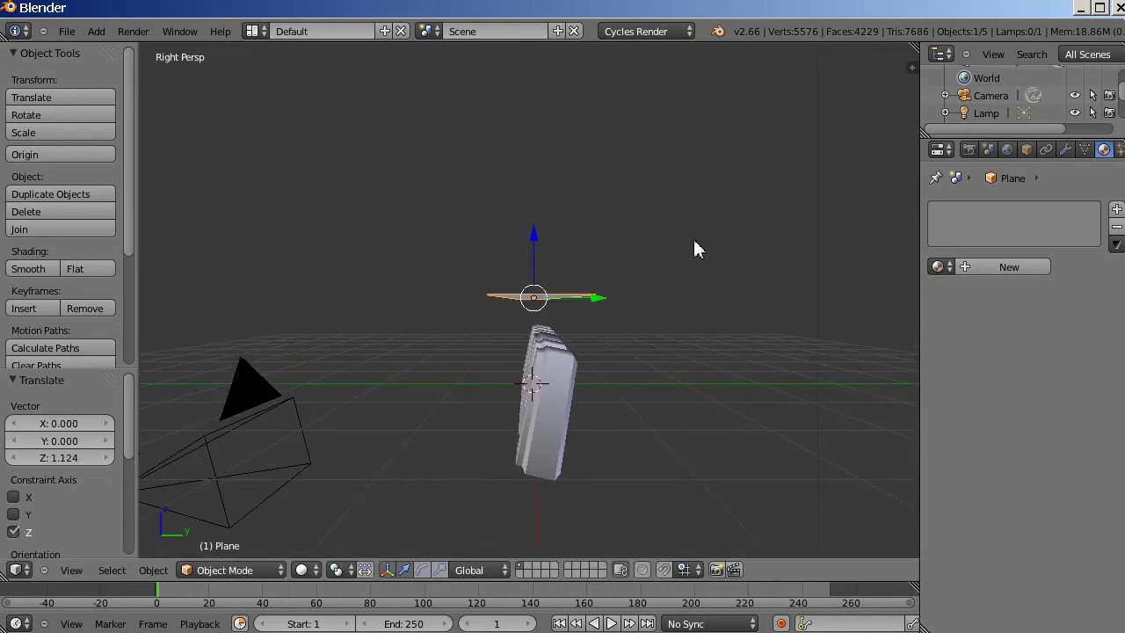
pyautogui.press('r')
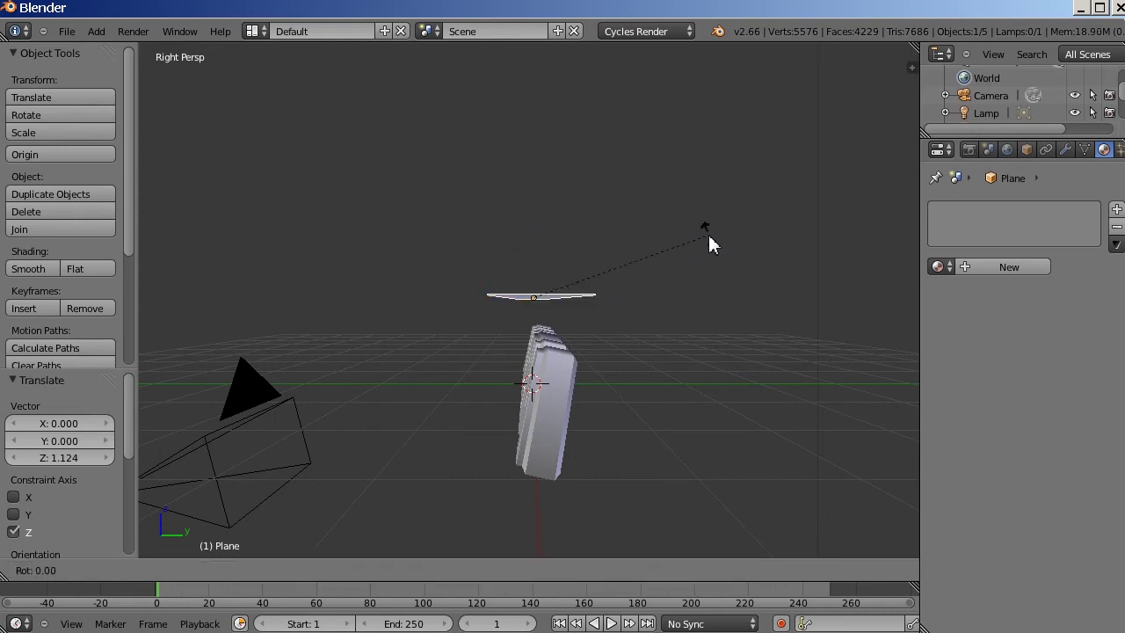
pyautogui.click(696, 173)
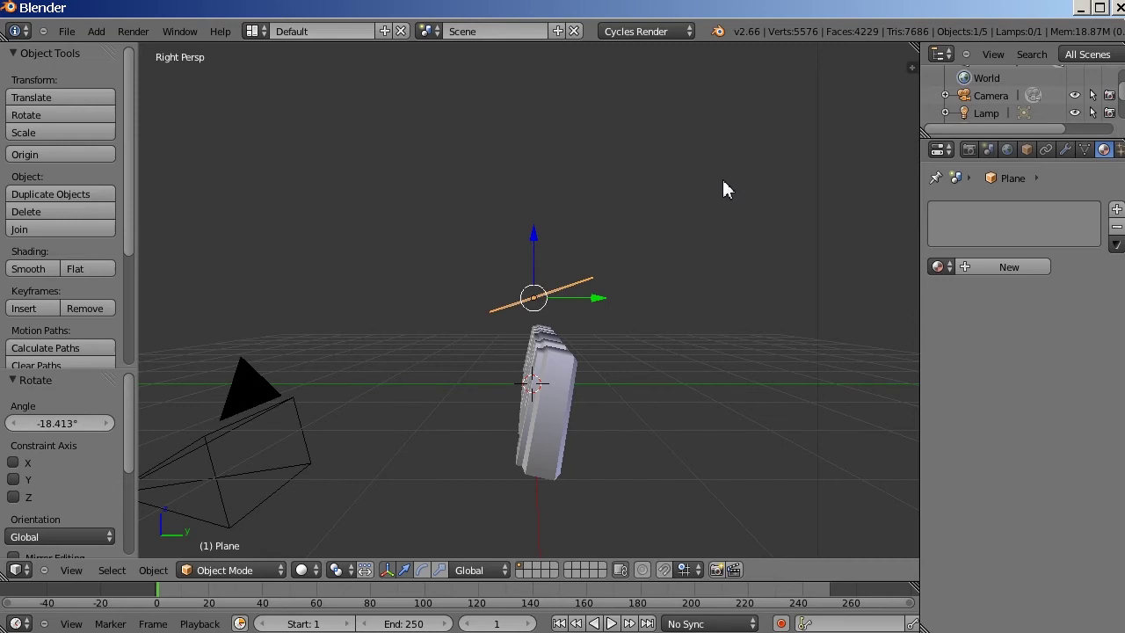
pyautogui.press('s')
pyautogui.press('y')
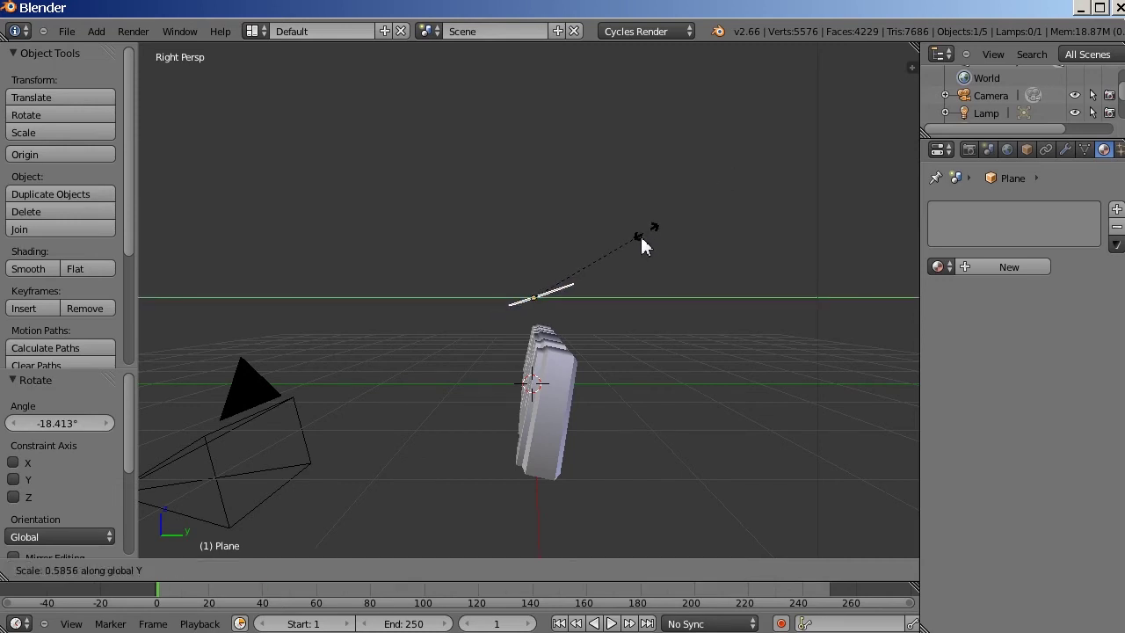
pyautogui.click(619, 253)
# Step: Shift the plane about -0.107 along the Y axis towards the front of the letters
pyautogui.press('g')
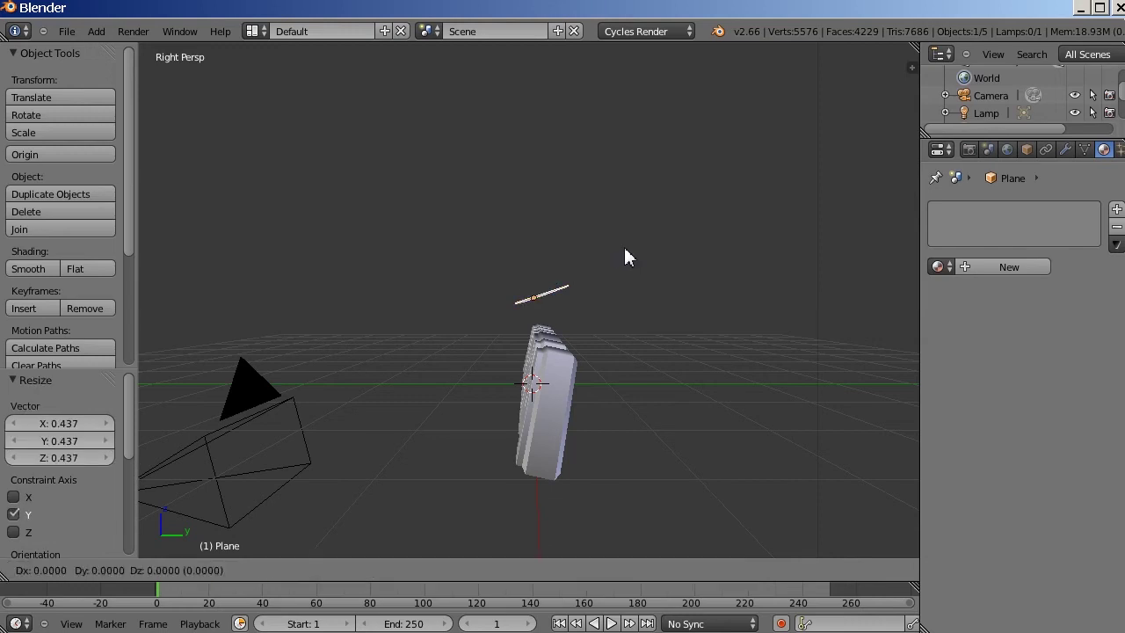
pyautogui.press('y')
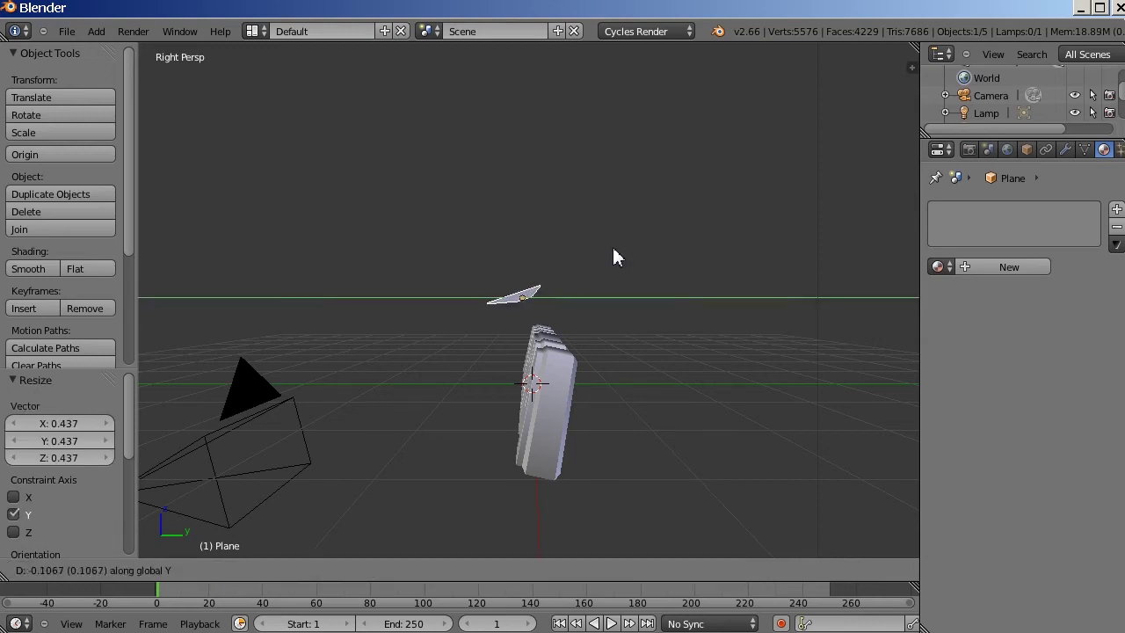
pyautogui.click(615, 263)
# Step: Give the plane above the text a new material with an Emission surface
pyautogui.moveTo(428, 317); pyautogui.dragTo(659, 372, button='middle')
pyautogui.moveTo(771, 347)
pyautogui.mouseDown(button='middle')
pyautogui.moveTo(506, 389)
pyautogui.moveTo(660, 380)
pyautogui.moveTo(752, 335)
pyautogui.mouseUp(button='middle')
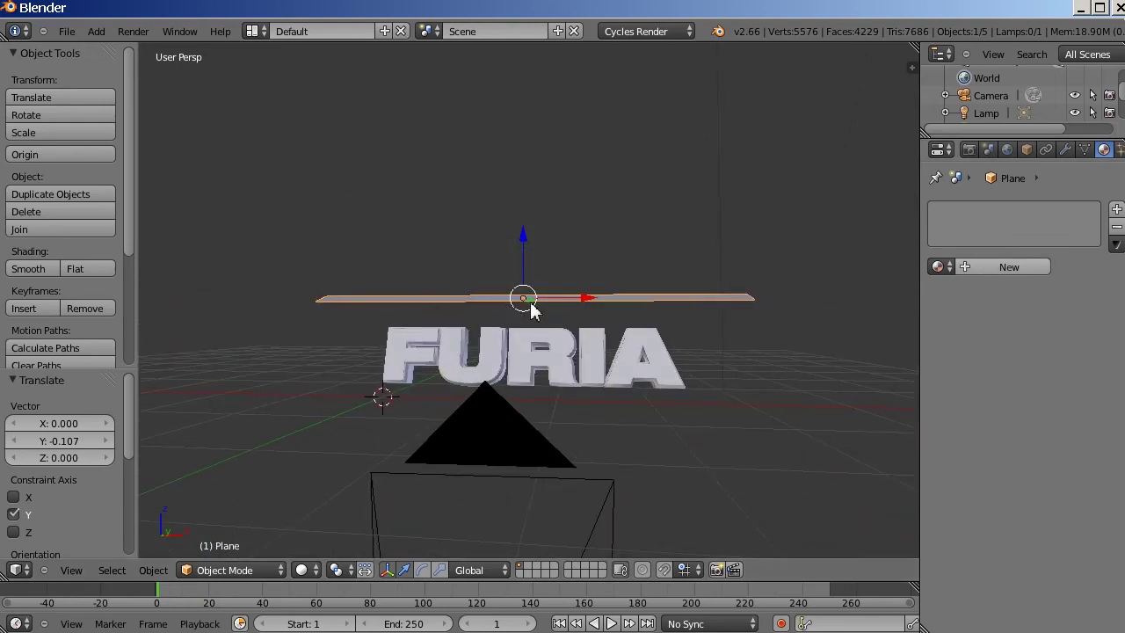
pyautogui.click(1010, 267)
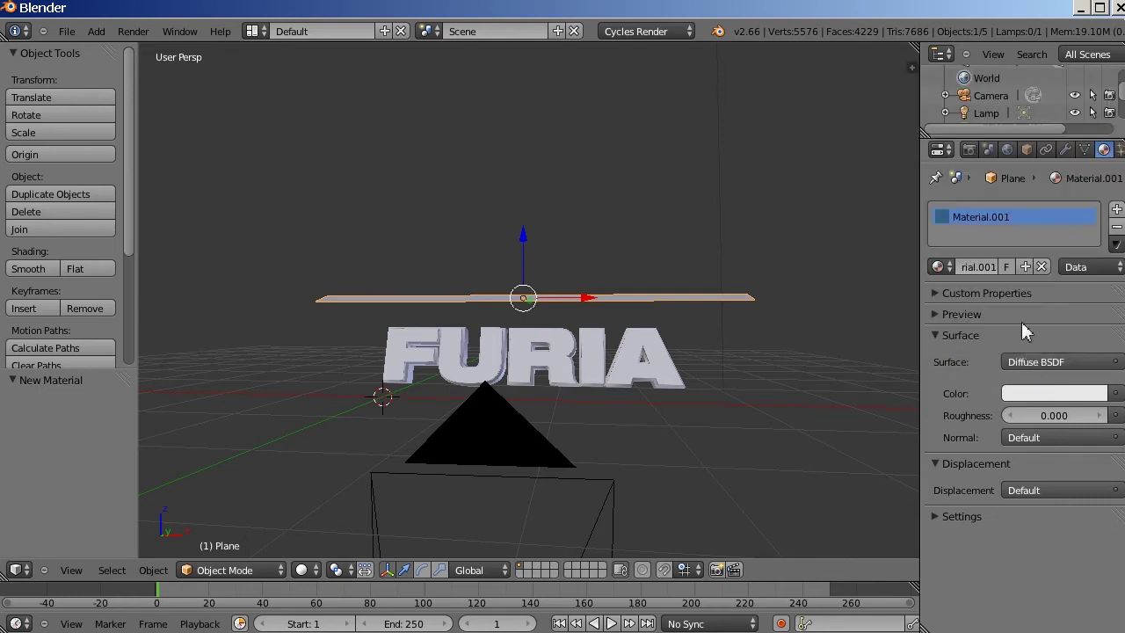
pyautogui.click(1065, 368)
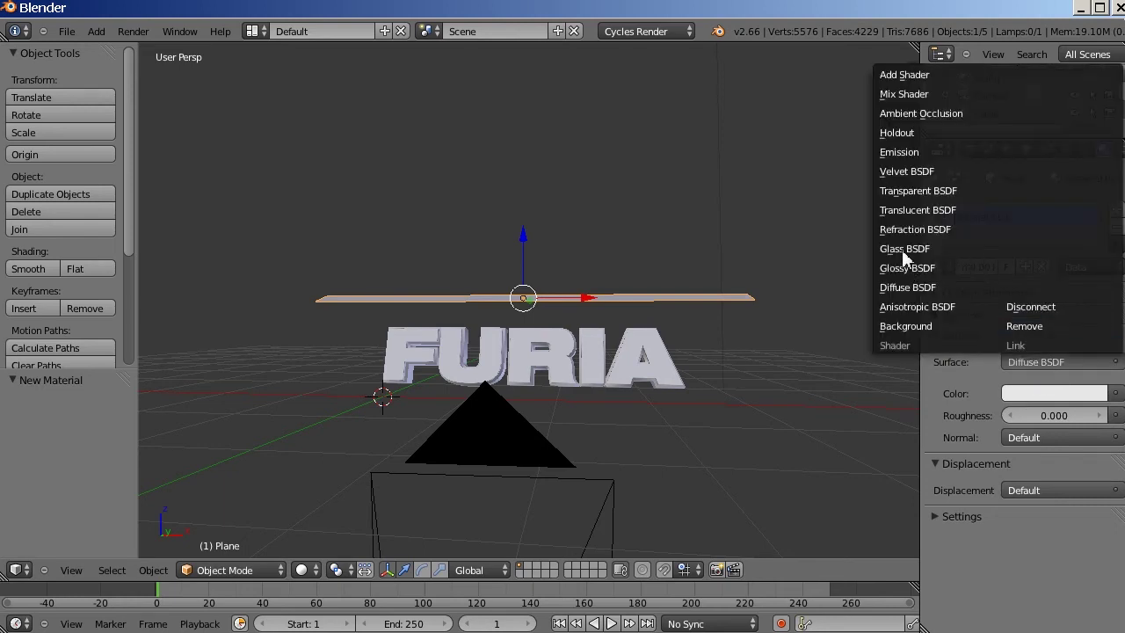
pyautogui.click(903, 153)
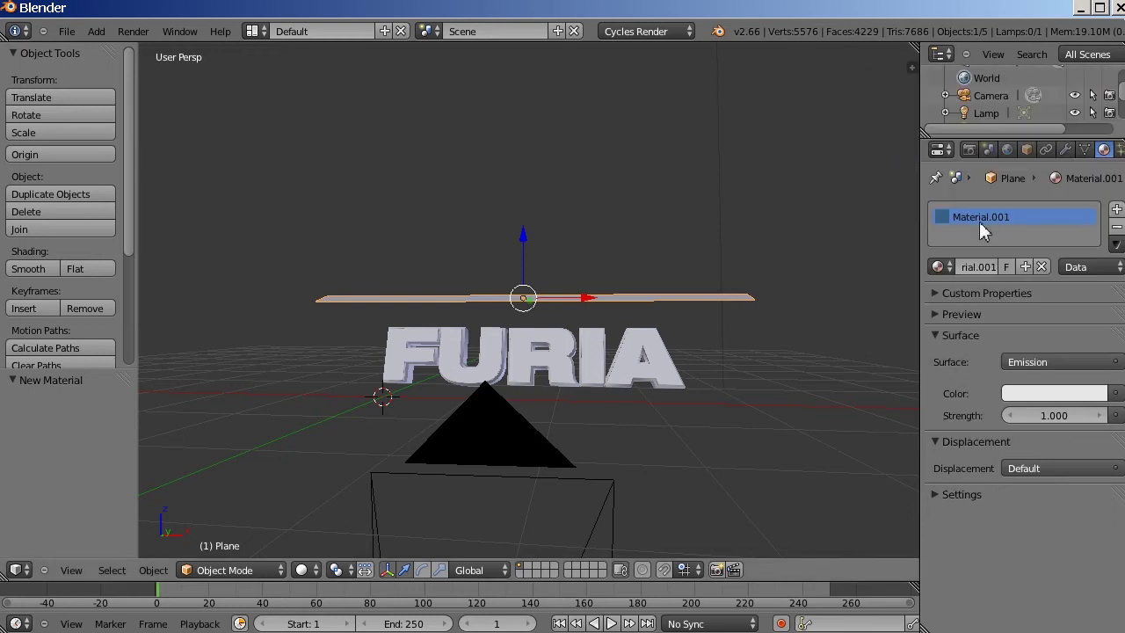
# Step: Set the emission to a warm yellow-orange (R 0.800, G 0.619, B 0.335) with strength 6 and show the material preview
pyautogui.click(1048, 393)
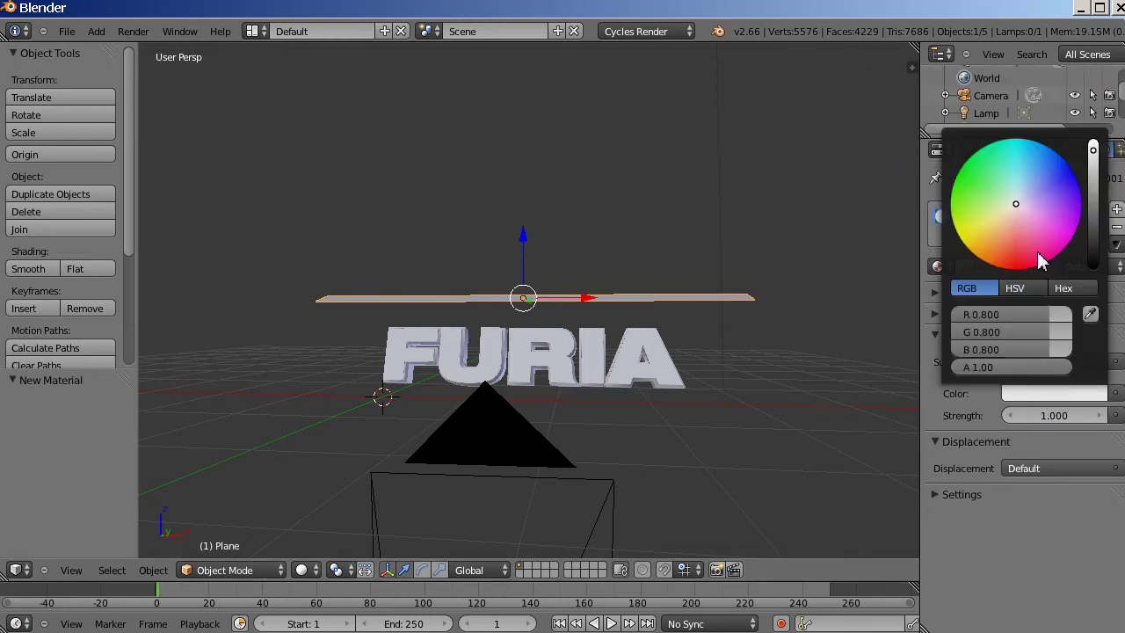
pyautogui.moveTo(1013, 217); pyautogui.dragTo(997, 244)
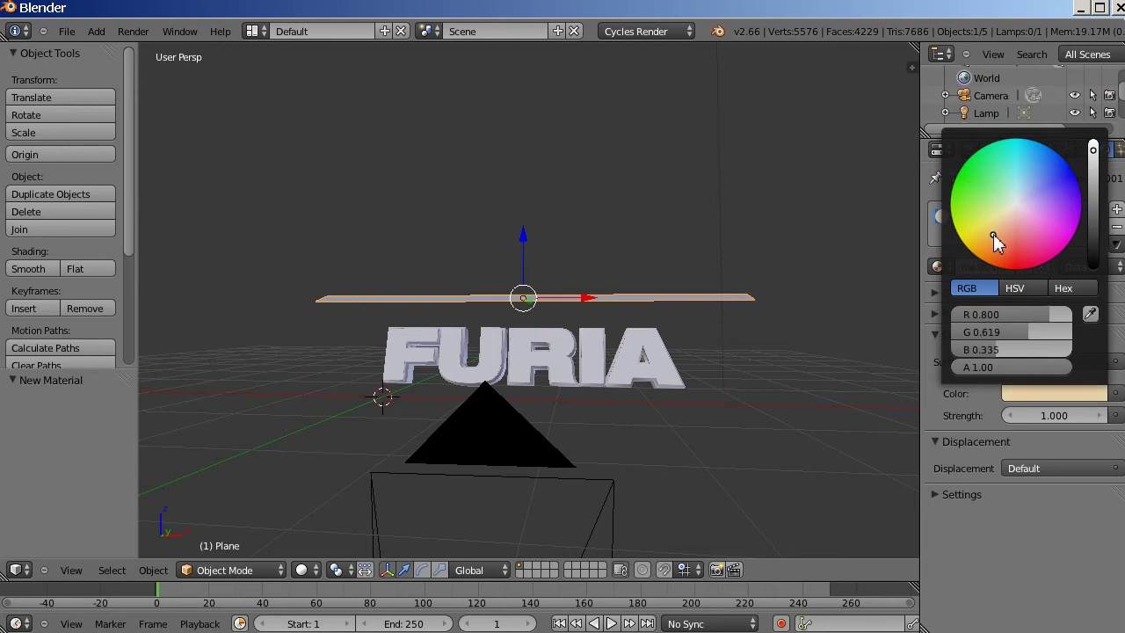
pyautogui.click(1046, 414)
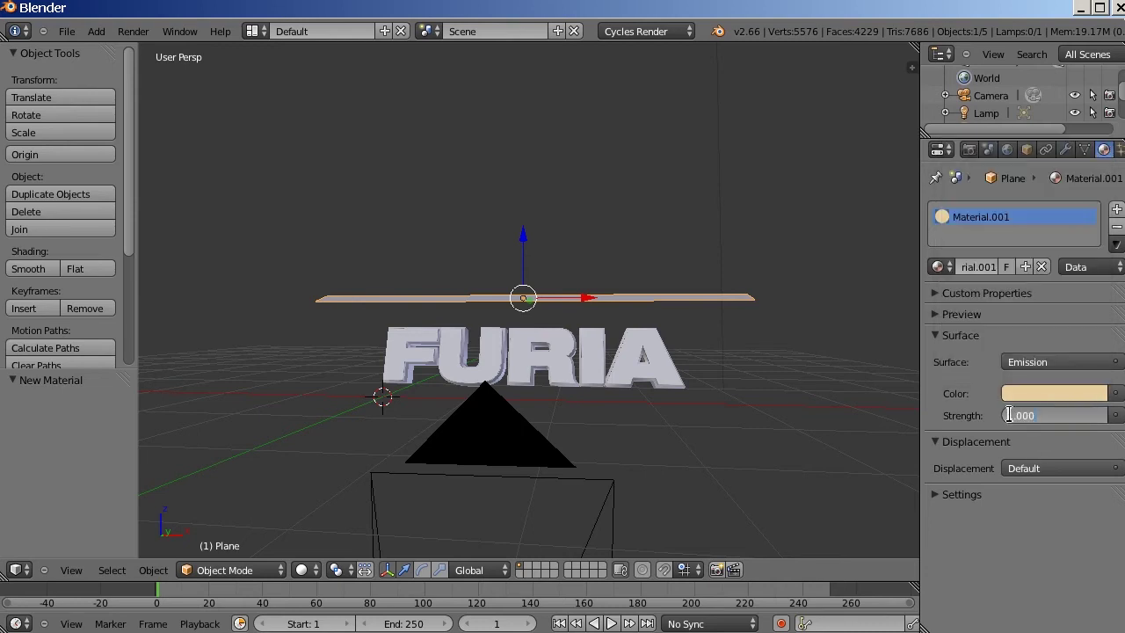
pyautogui.write('6')
pyautogui.press('Return')
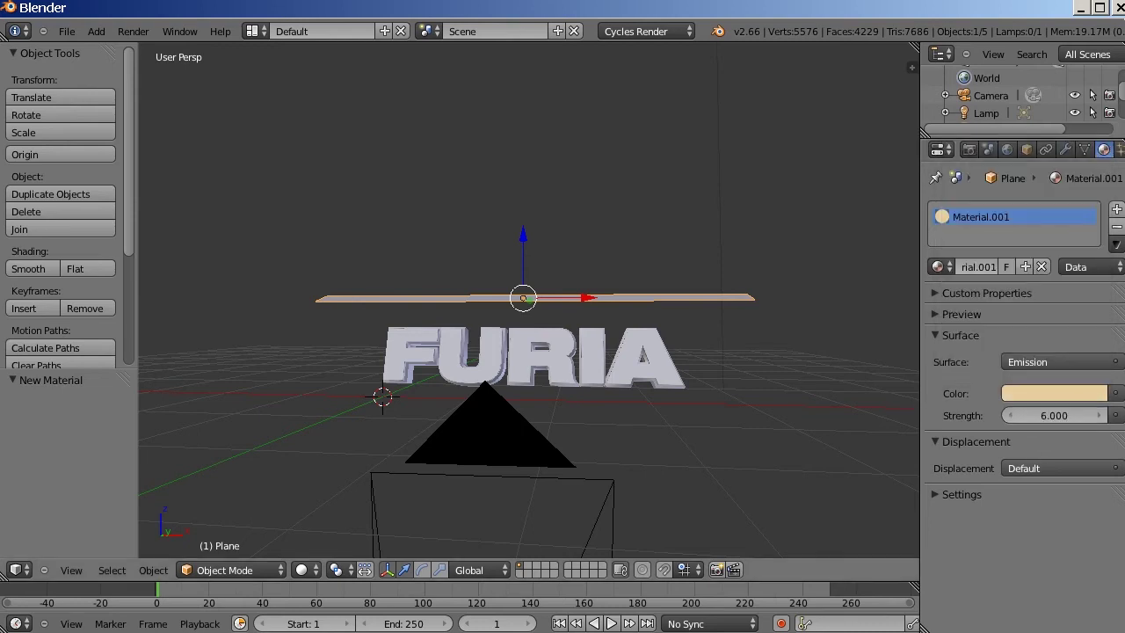
pyautogui.click(936, 314)
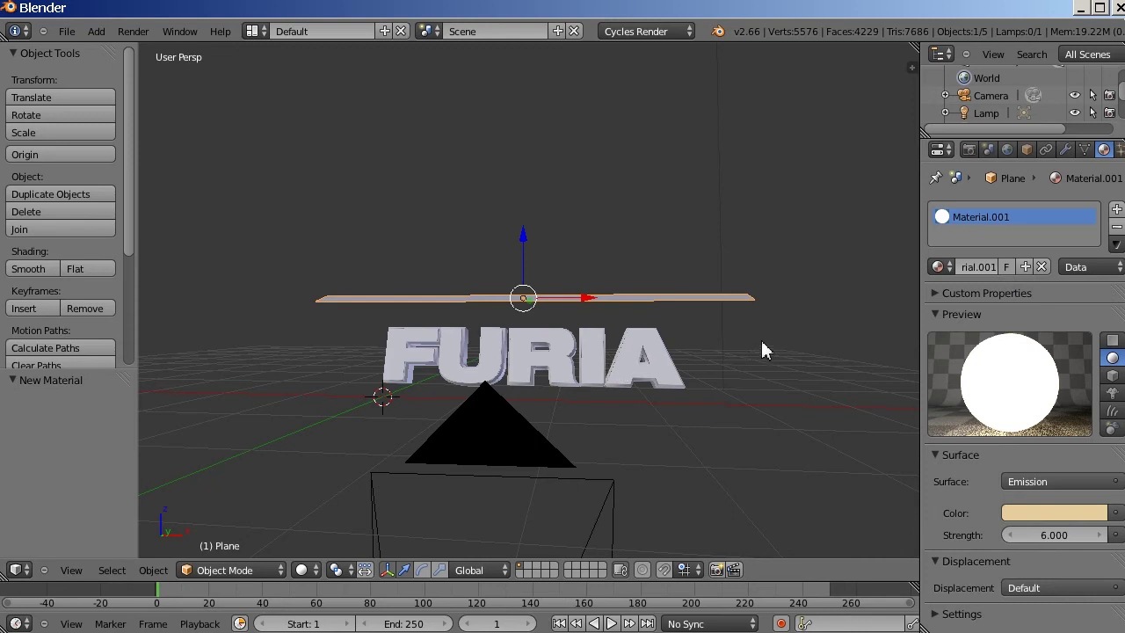
# Step: Turn off the plane's Camera ray visibility so the light does not appear in renders
pyautogui.click(1026, 150)
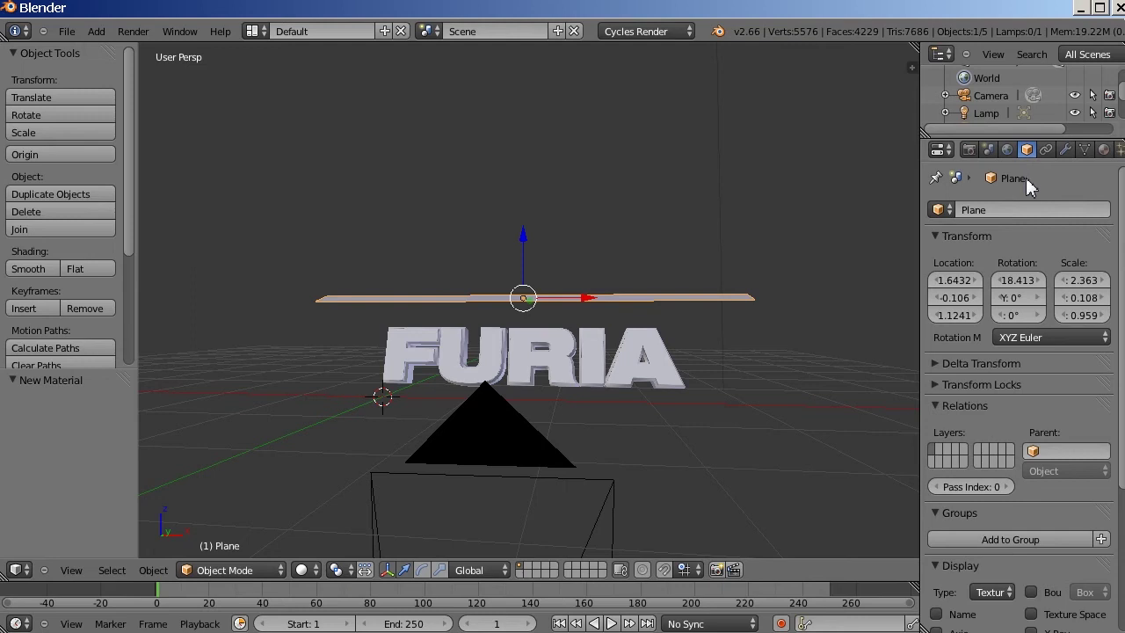
pyautogui.scroll(-6, 1027, 219)
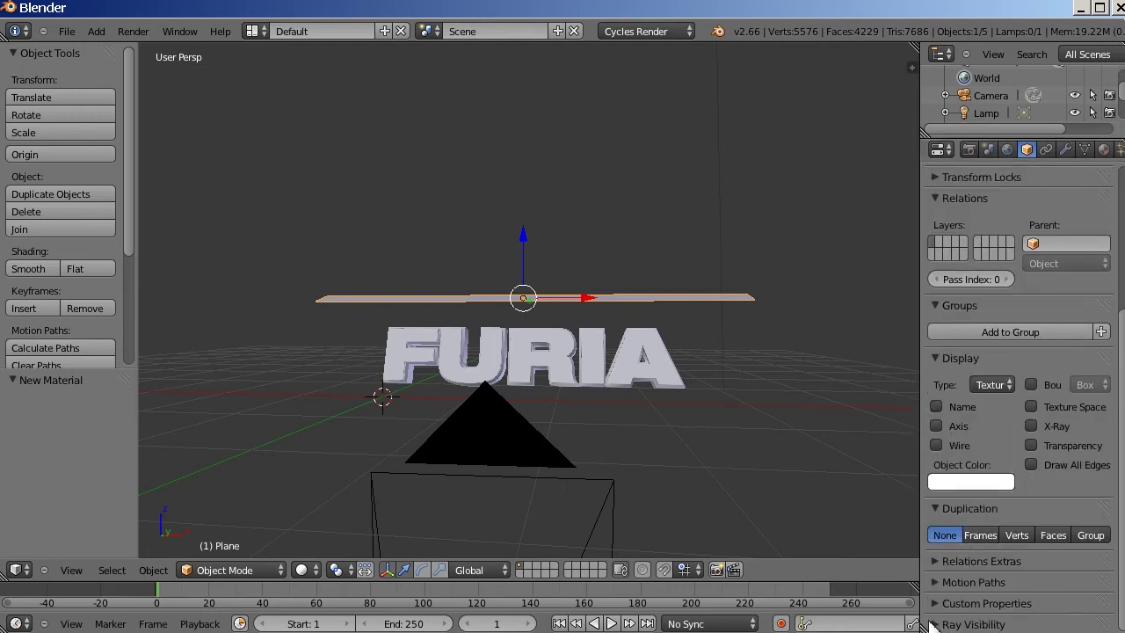
pyautogui.click(933, 622)
pyautogui.scroll(-2, 966, 593)
pyautogui.click(937, 579)
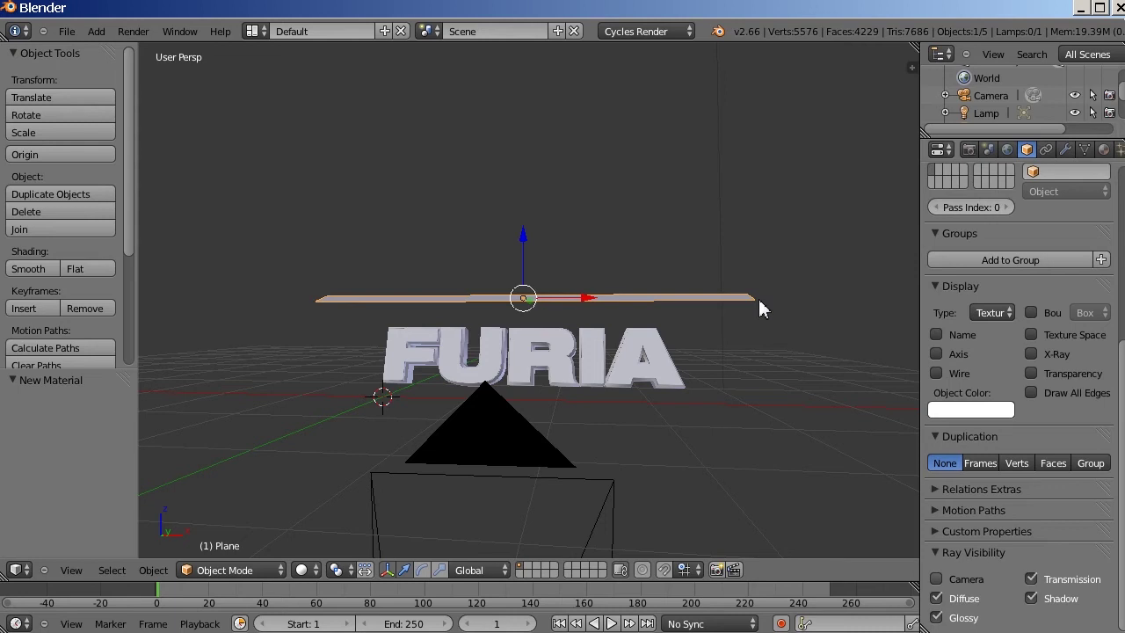
# Step: Render a test image of the scene and set the world background's color to an Environment Texture
pyautogui.press('F12')
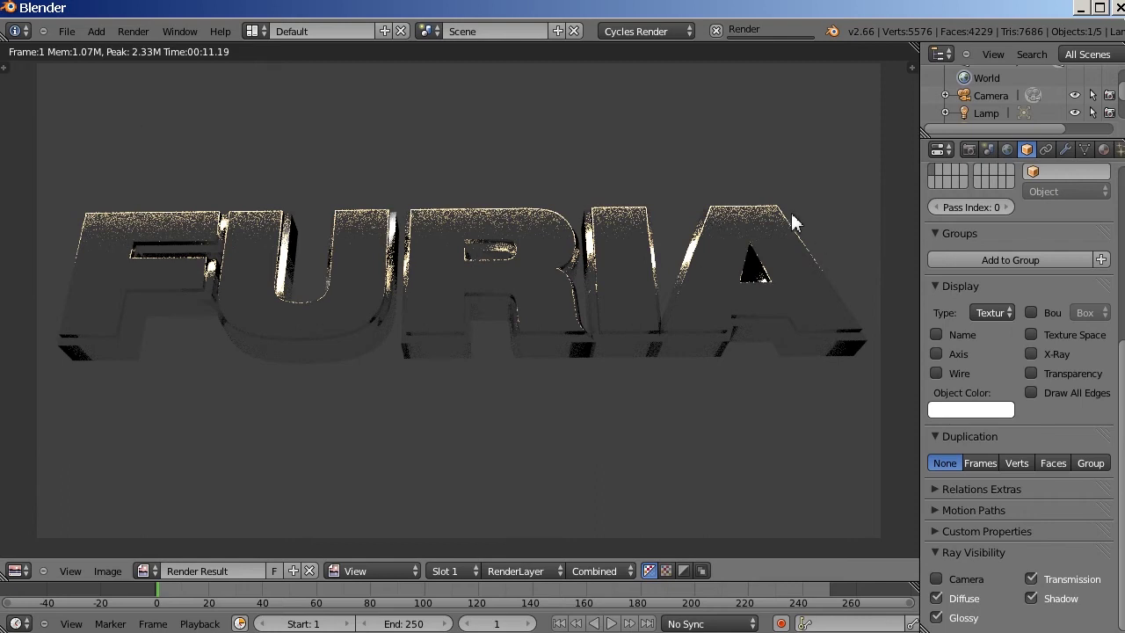
pyautogui.click(1007, 152)
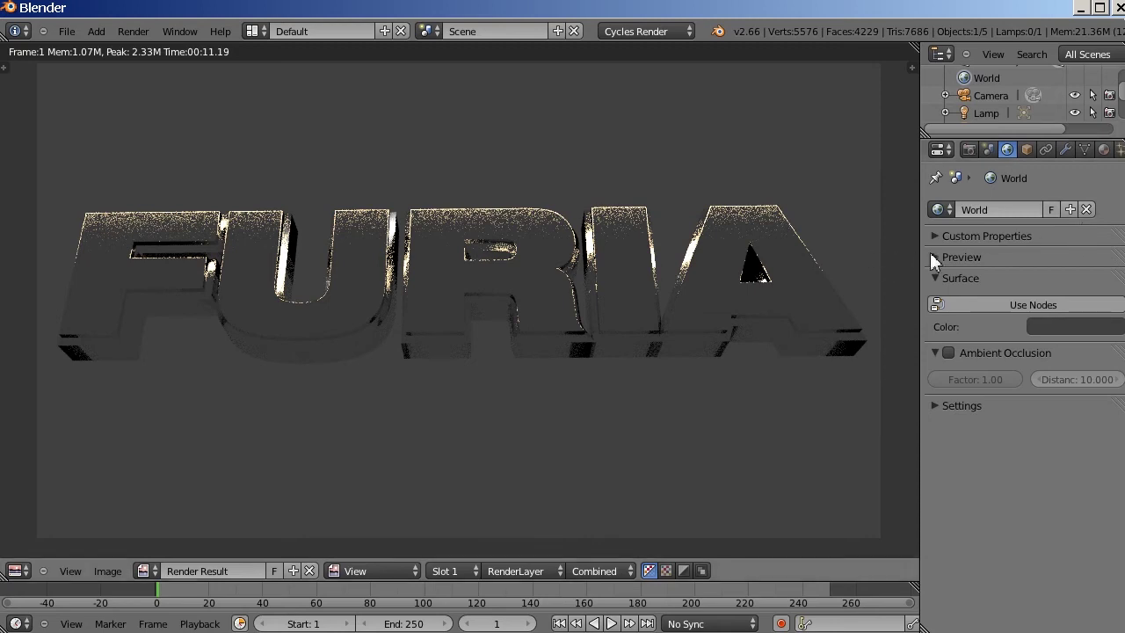
pyautogui.click(1038, 304)
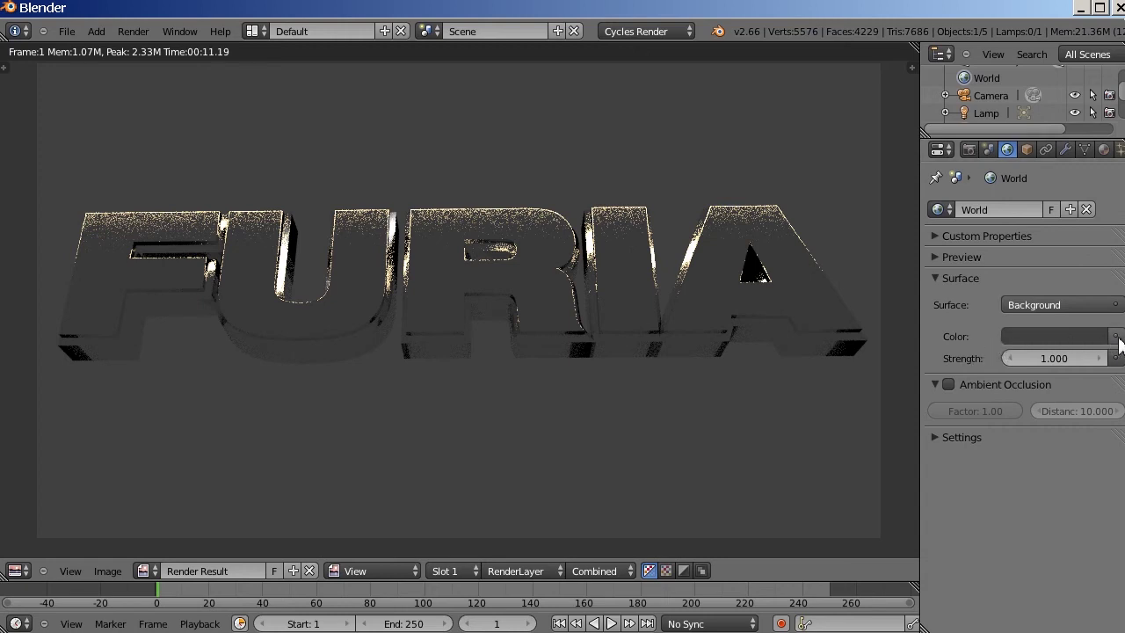
pyautogui.click(1115, 337)
pyautogui.click(773, 393)
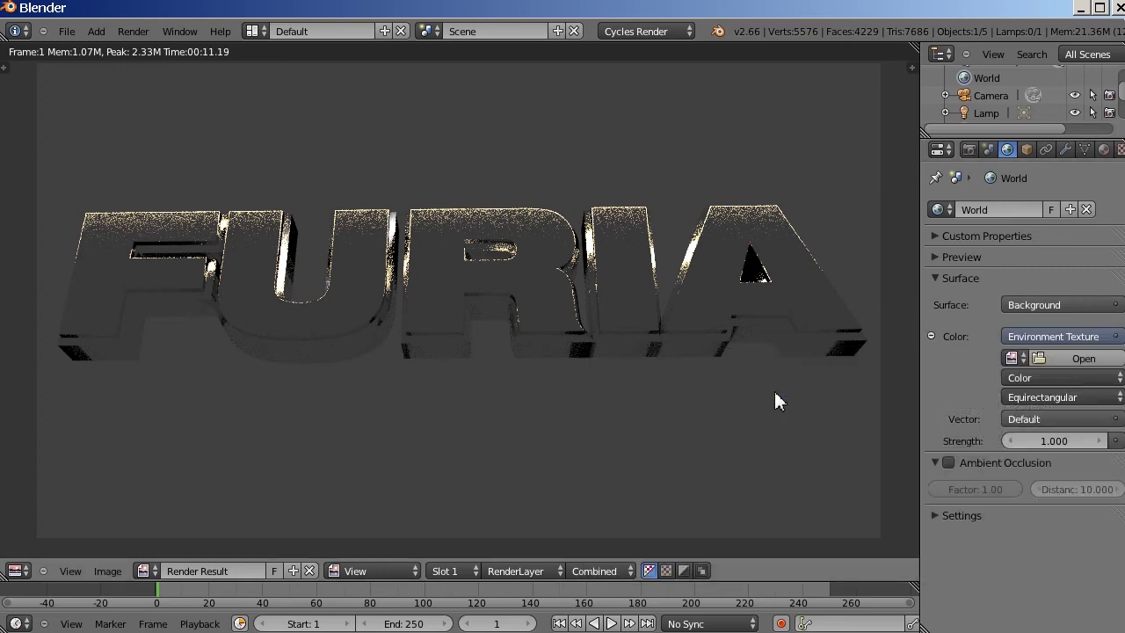
# Step: Load LandscapeCity0019_1_L.jpg from the Downloads folder as the world's environment image
pyautogui.click(1079, 359)
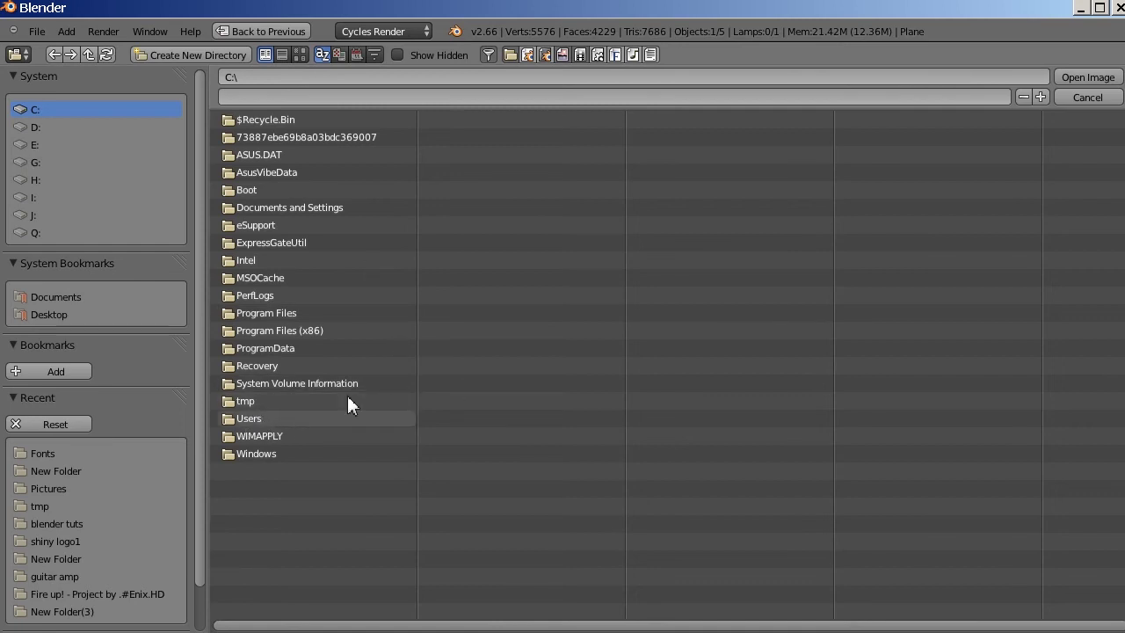
pyautogui.click(242, 419)
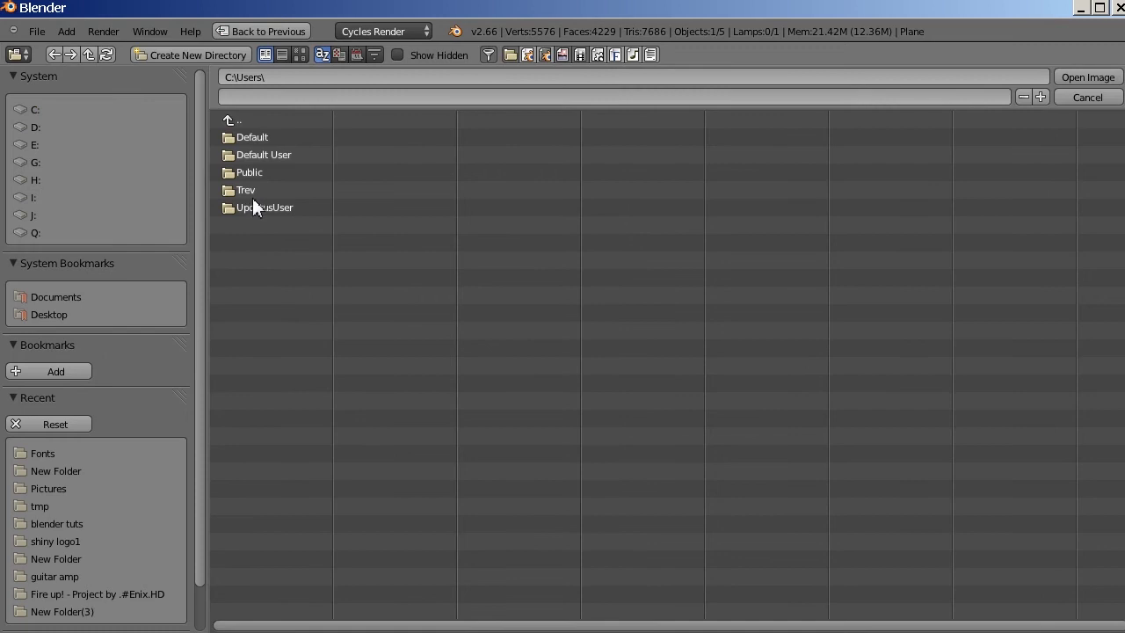
pyautogui.click(213, 190)
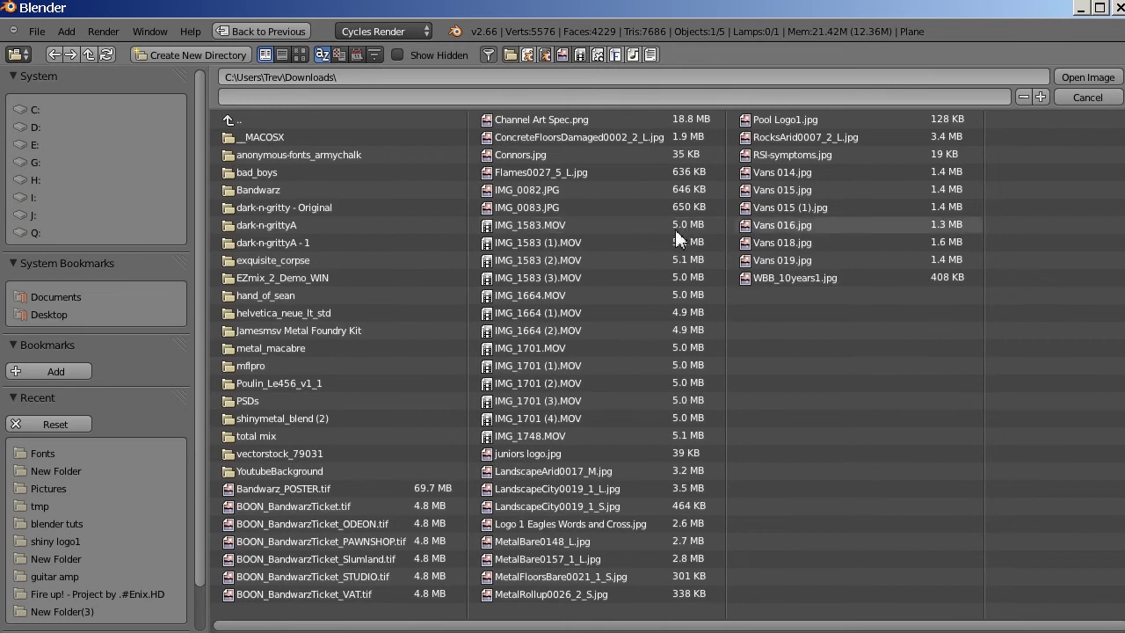
pyautogui.doubleClick(547, 488)
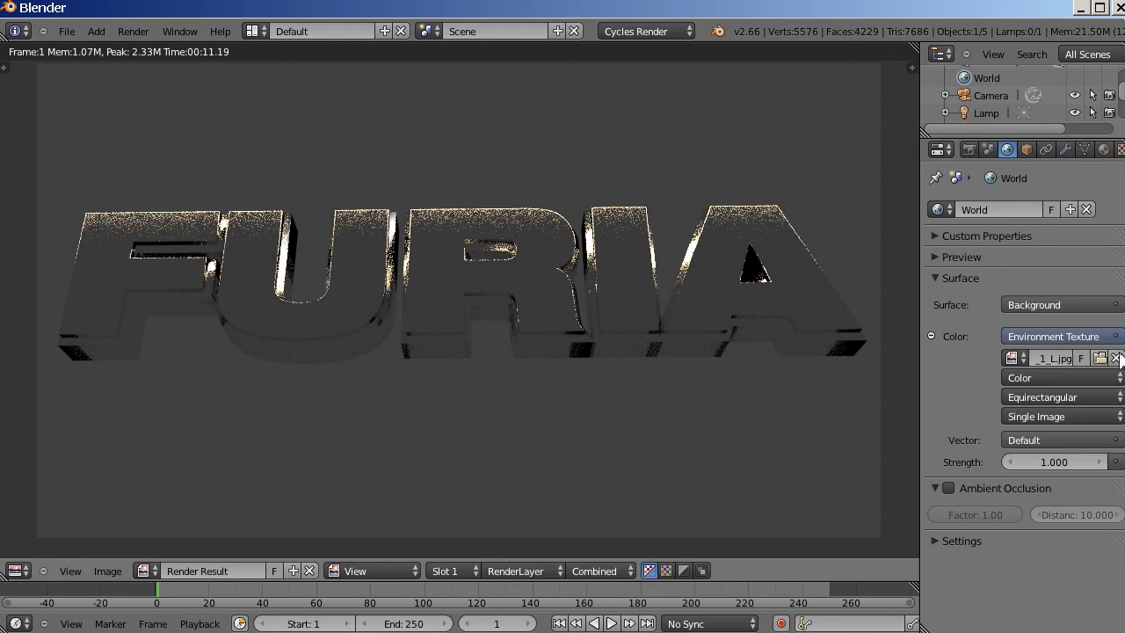
# Step: Change the environment texture's projection to Mirror Ball
pyautogui.click(1081, 396)
pyautogui.click(1059, 385)
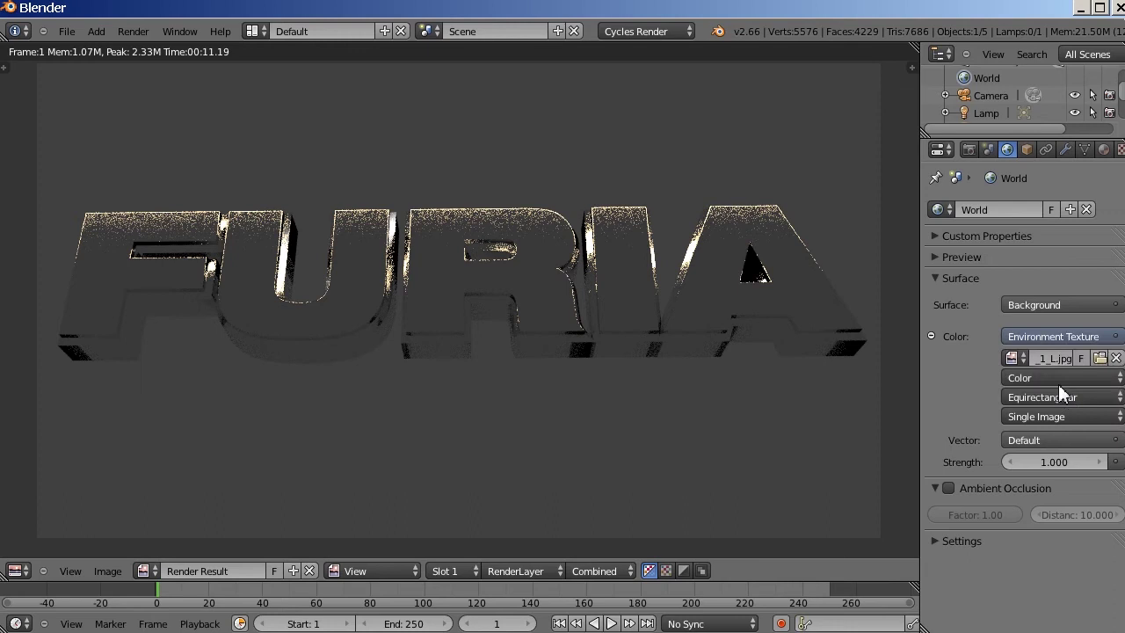
pyautogui.click(1055, 394)
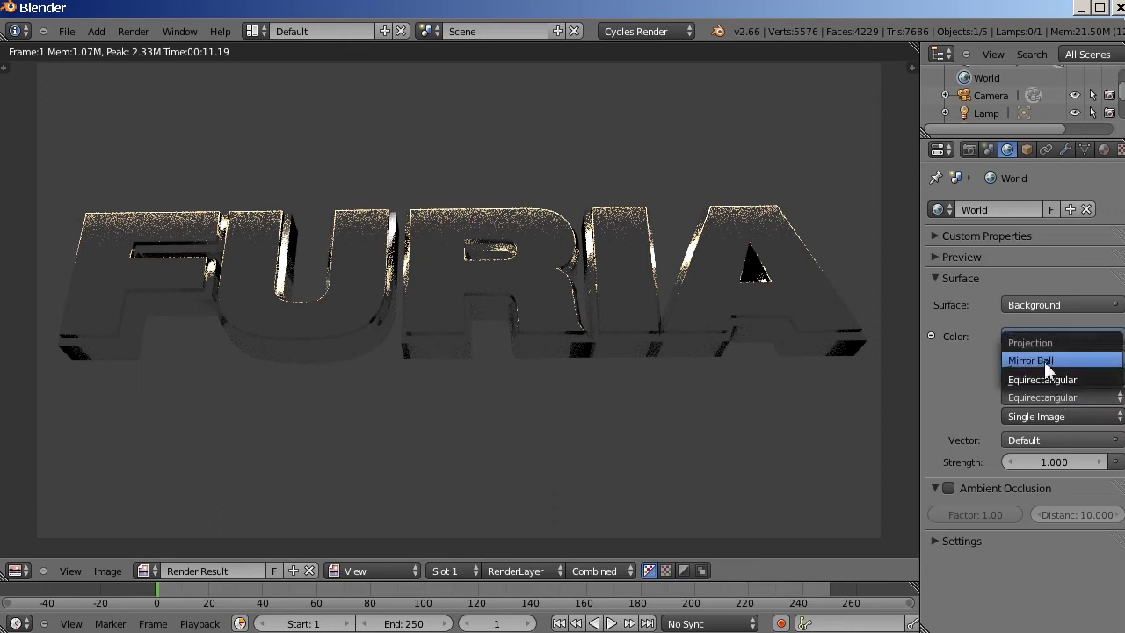
pyautogui.click(1044, 363)
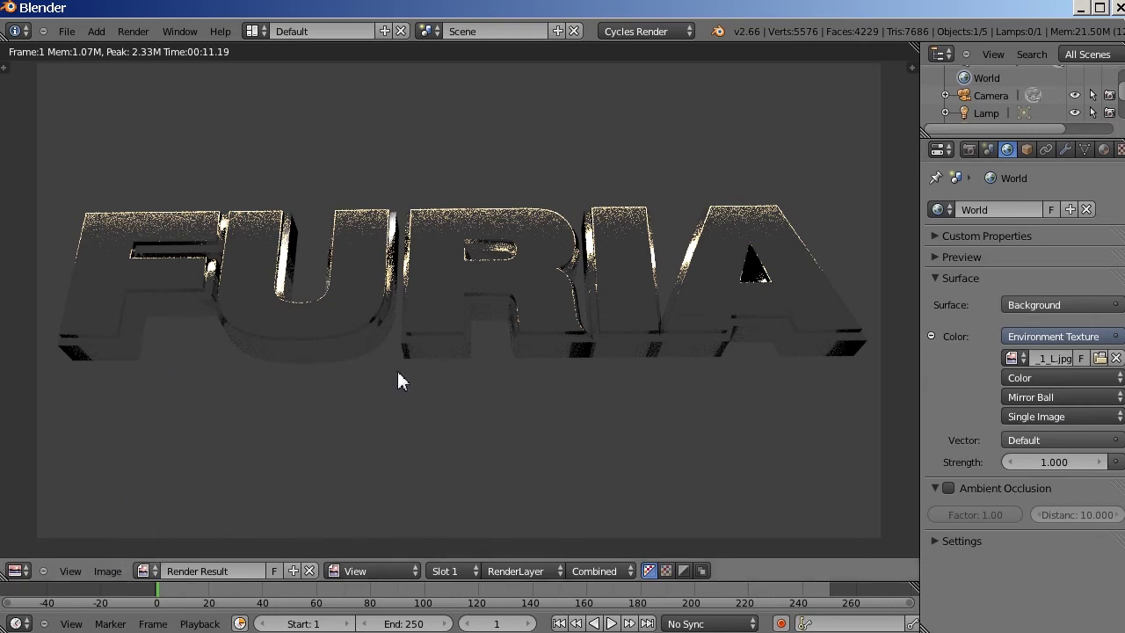
# Step: Close the render result and show the viewport in Rendered shading to inspect the reflections on the letters up close
pyautogui.press('Escape')
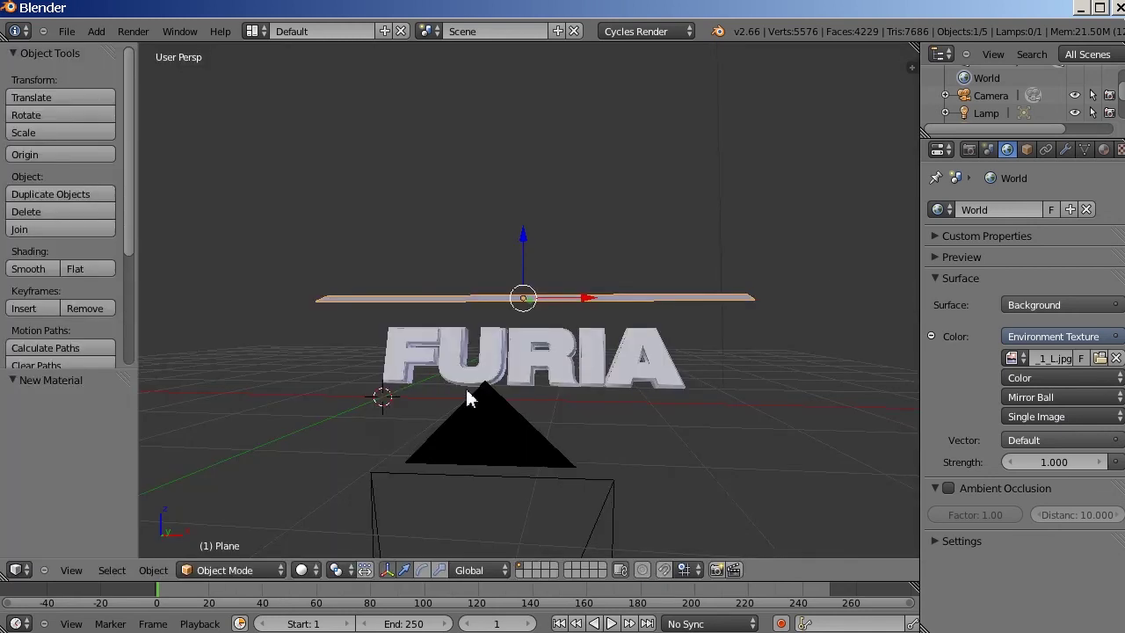
pyautogui.scroll(4, 467, 394)
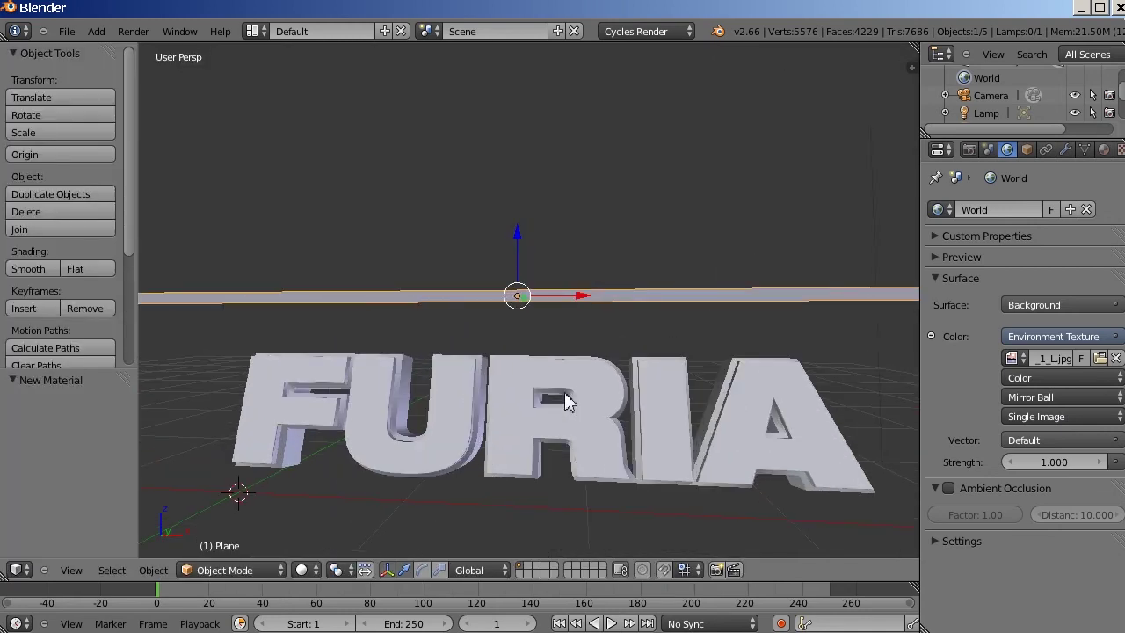
pyautogui.scroll(-1, 566, 401)
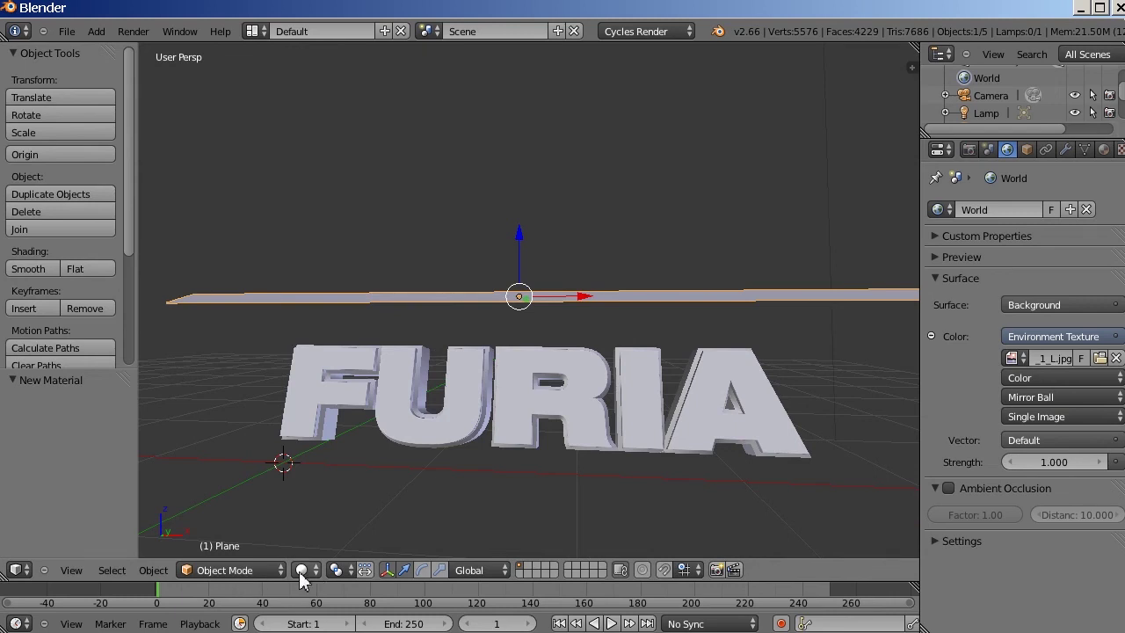
pyautogui.click(299, 567)
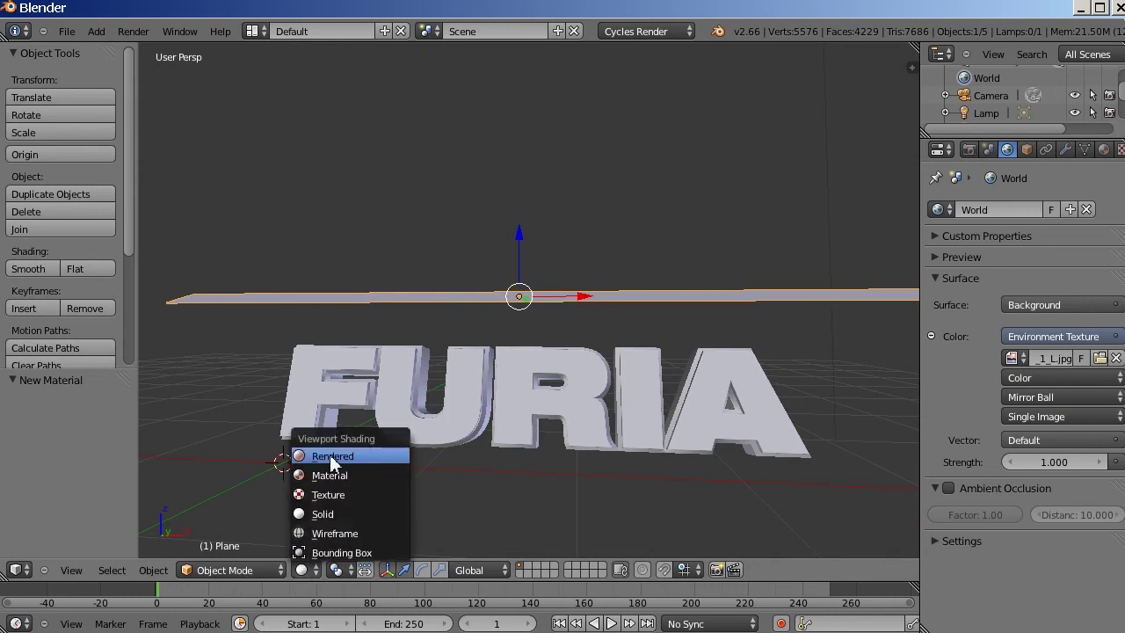
pyautogui.click(330, 456)
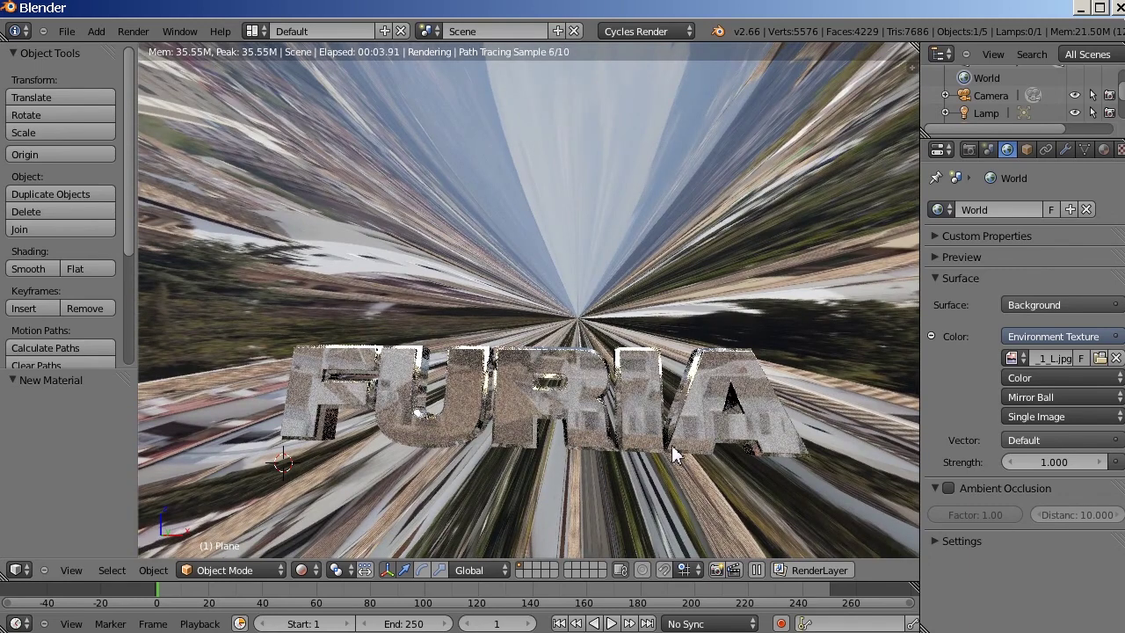
pyautogui.scroll(5, 634, 446)
pyautogui.keyDown('shift'); pyautogui.moveTo(607, 419); pyautogui.dragTo(580, 327, button='middle'); pyautogui.keyUp('shift')
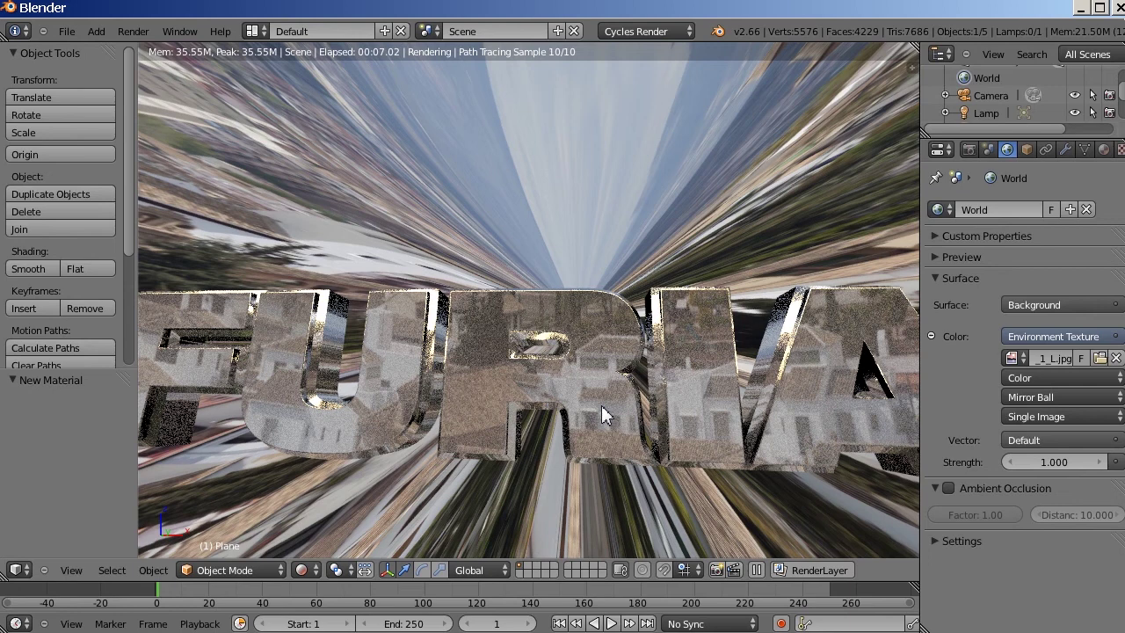
# Step: Replace the environment image with LandscapeArid0017_M.jpg and view the whole text with the new reflections
pyautogui.click(1100, 357)
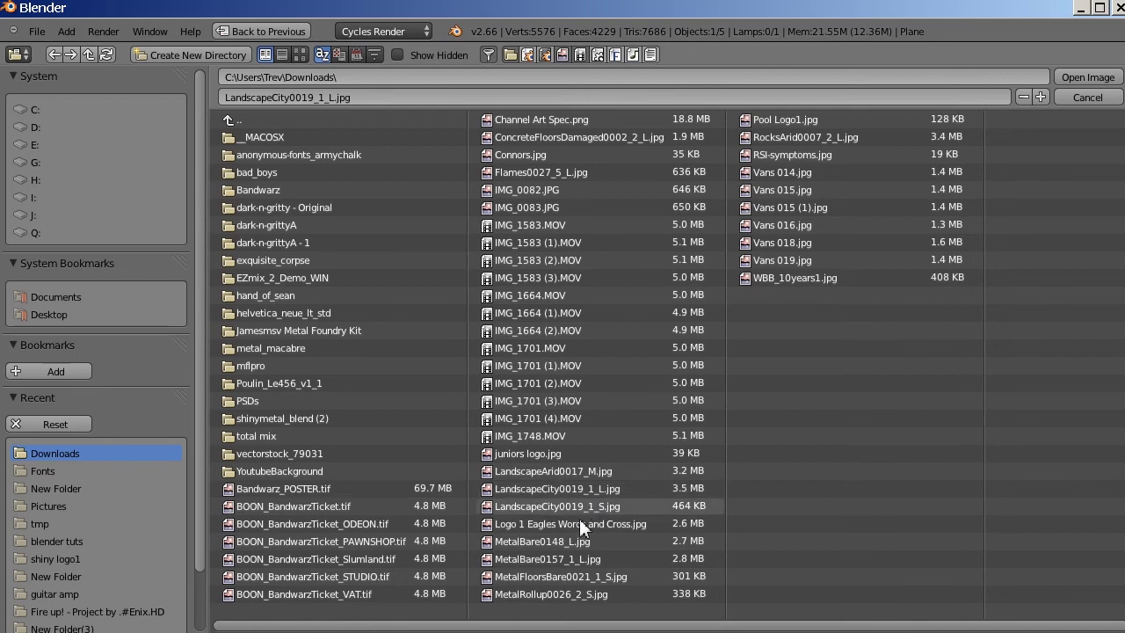
pyautogui.doubleClick(564, 470)
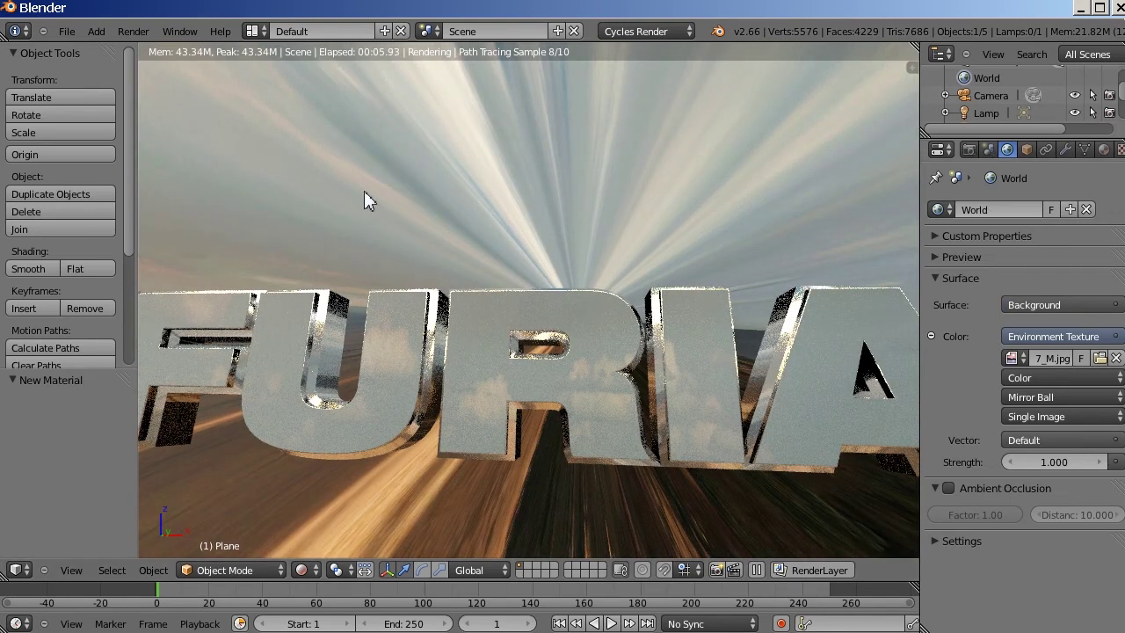
pyautogui.scroll(-2, 562, 309)
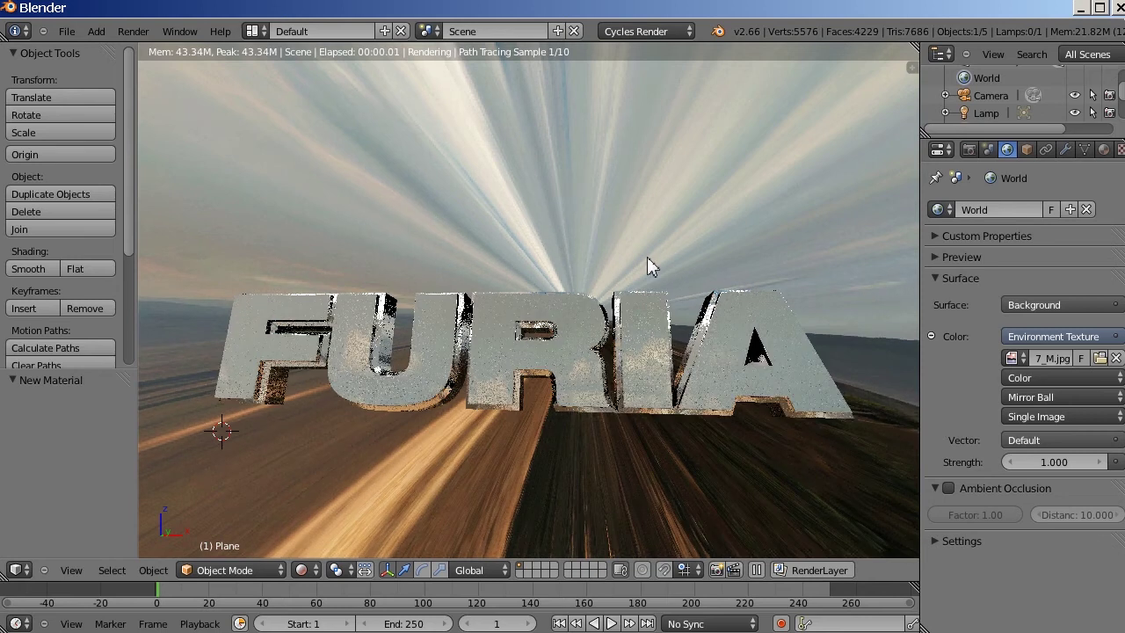
# Step: Make the film Transparent in the render settings so the environment image is hidden behind the letters
pyautogui.click(969, 149)
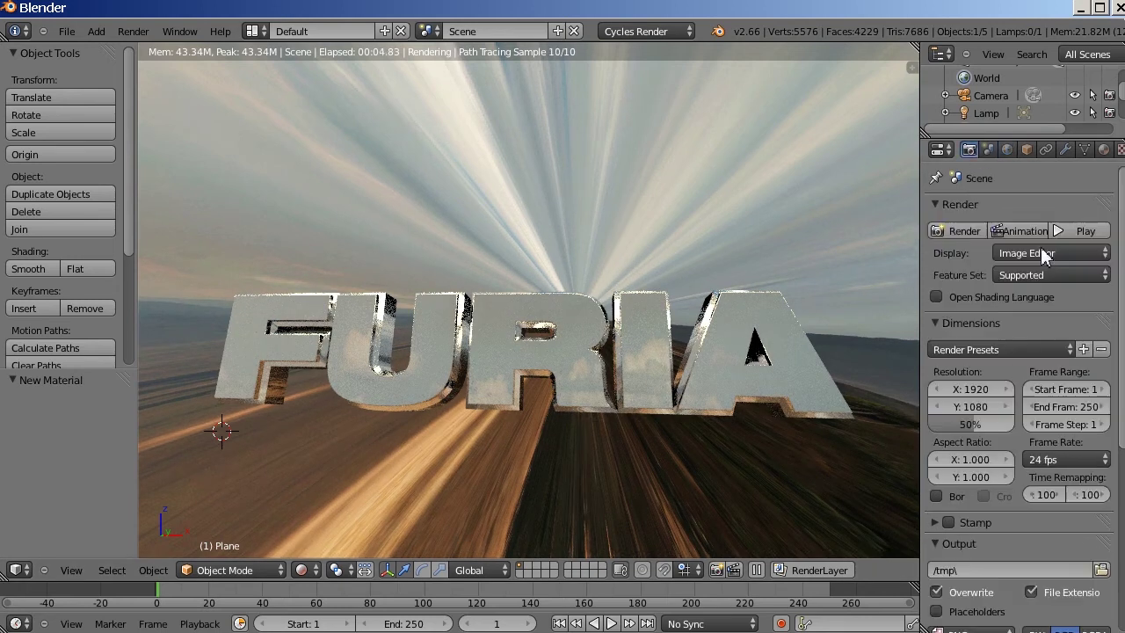
pyautogui.scroll(-8, 1022, 266)
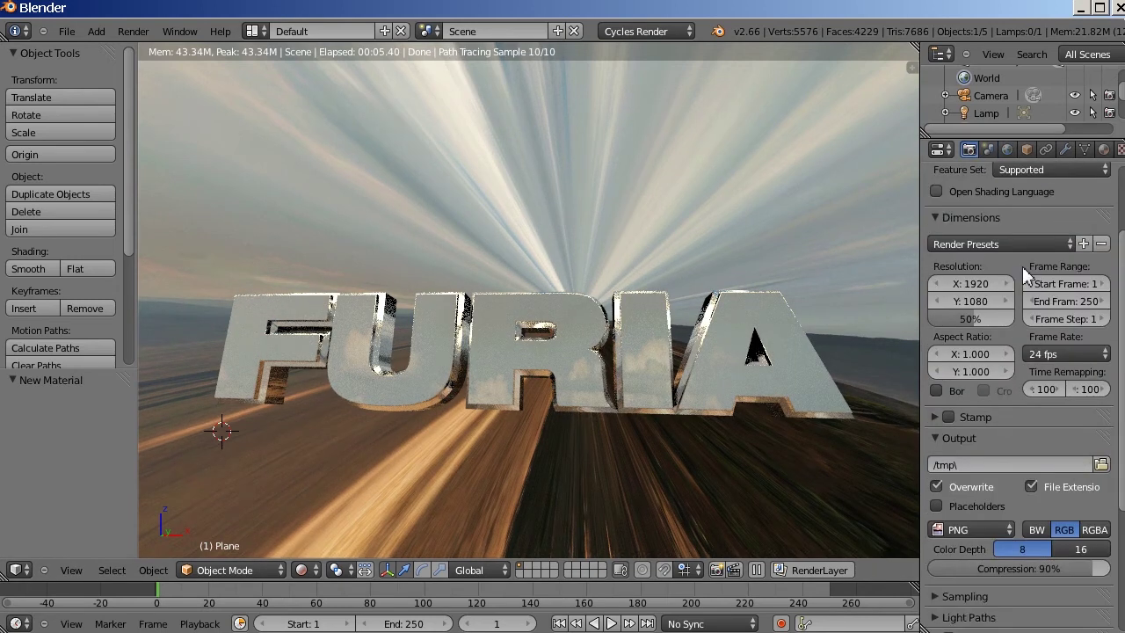
pyautogui.scroll(6, 1022, 266)
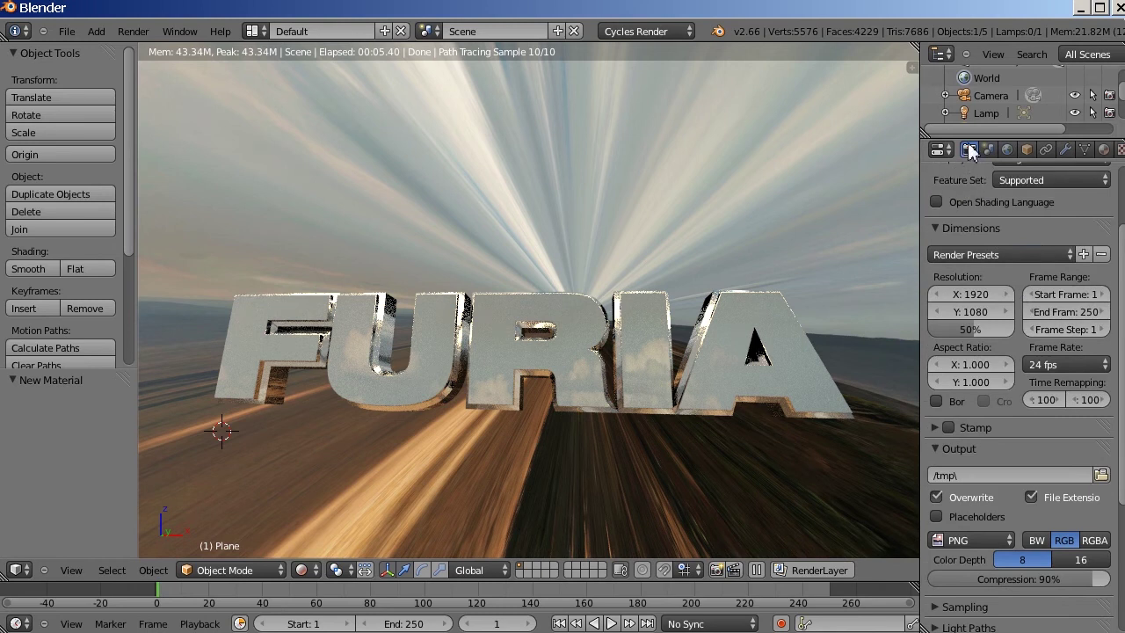
pyautogui.click(1007, 150)
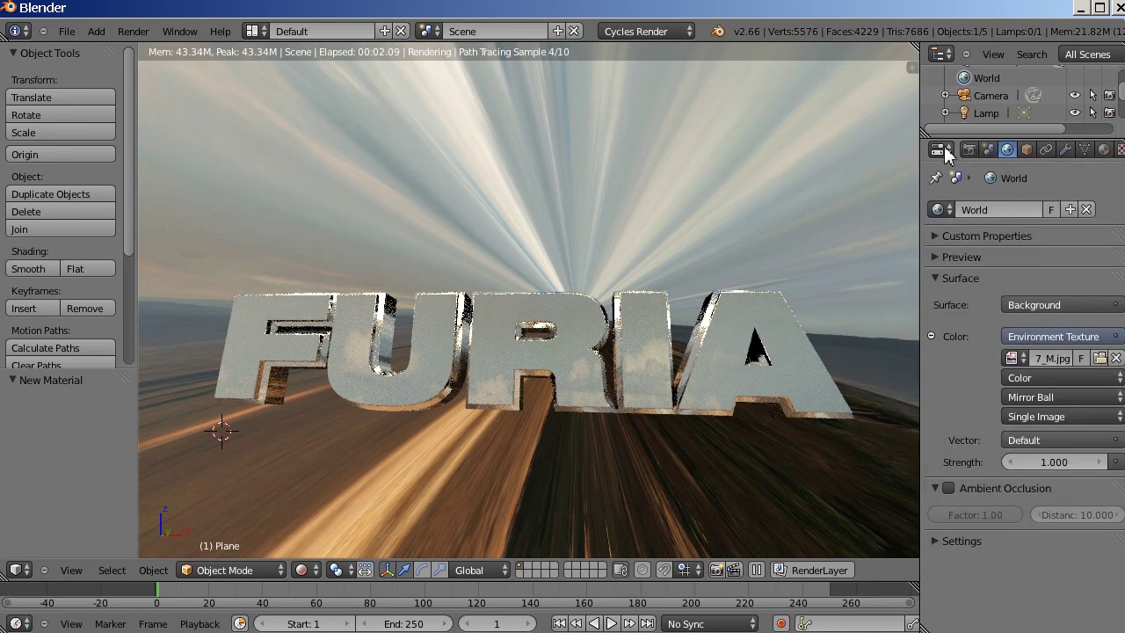
pyautogui.click(968, 149)
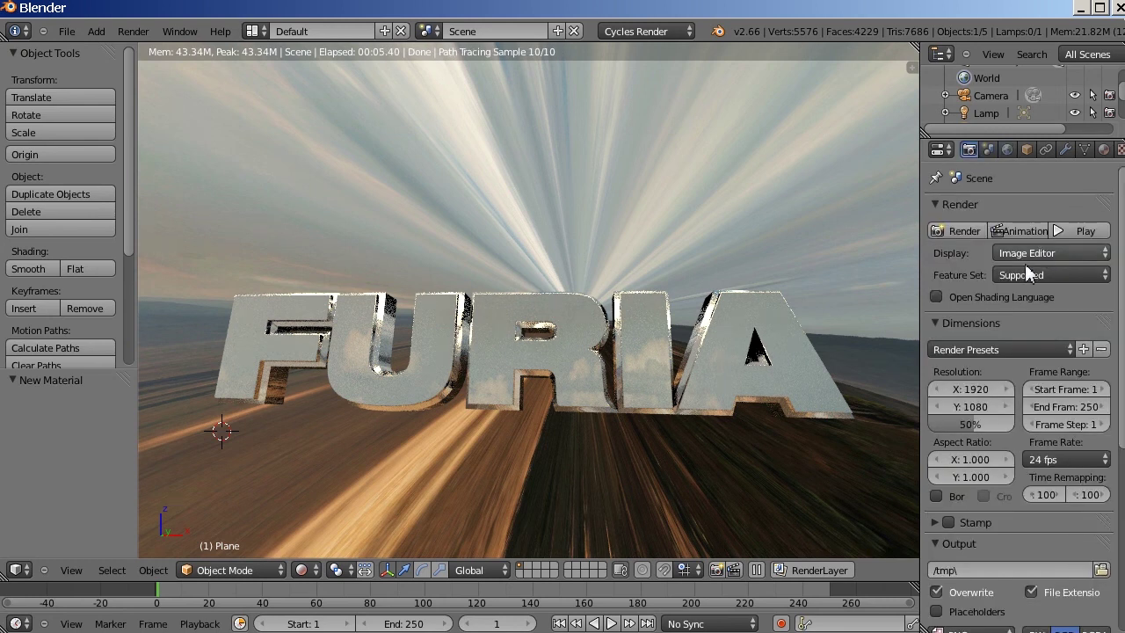
pyautogui.scroll(-7, 1024, 267)
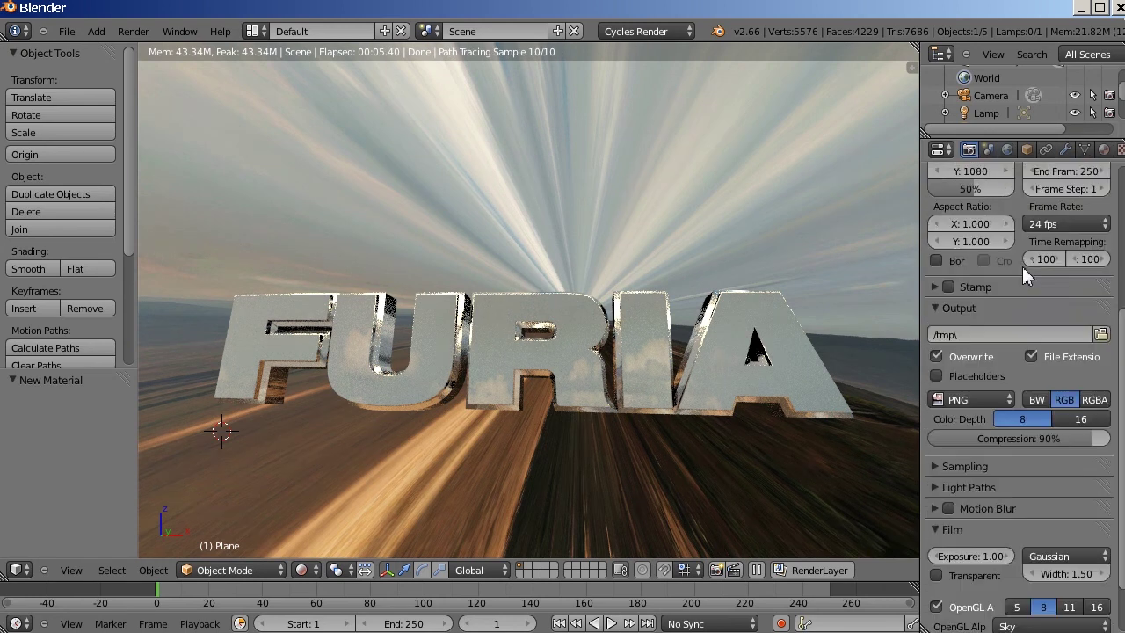
pyautogui.scroll(4, 1022, 266)
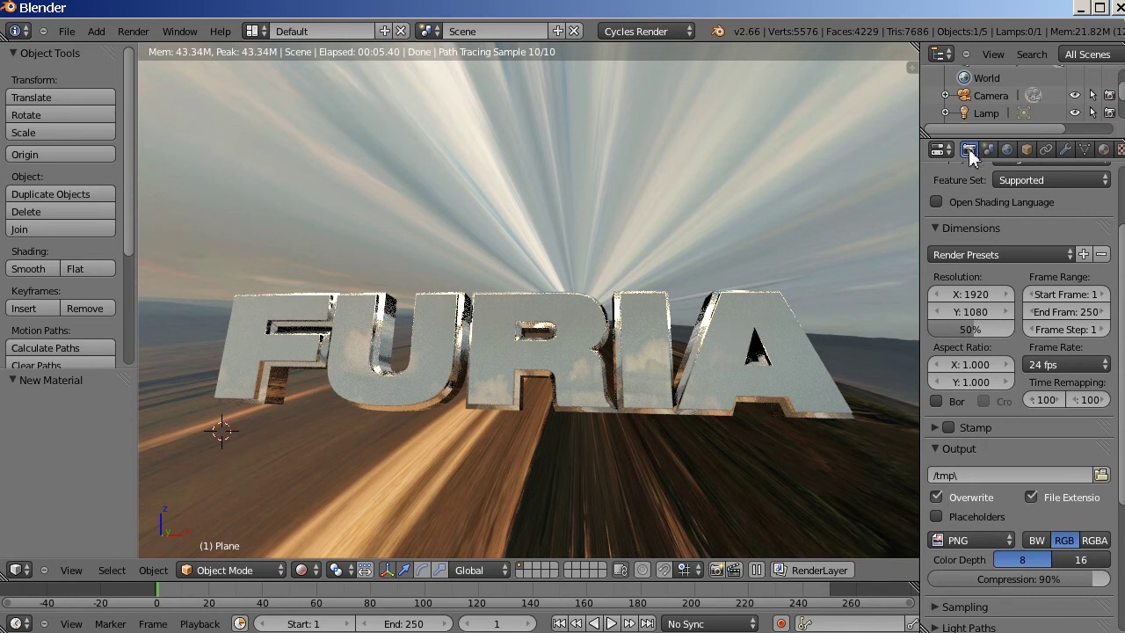
pyautogui.scroll(-6, 1000, 228)
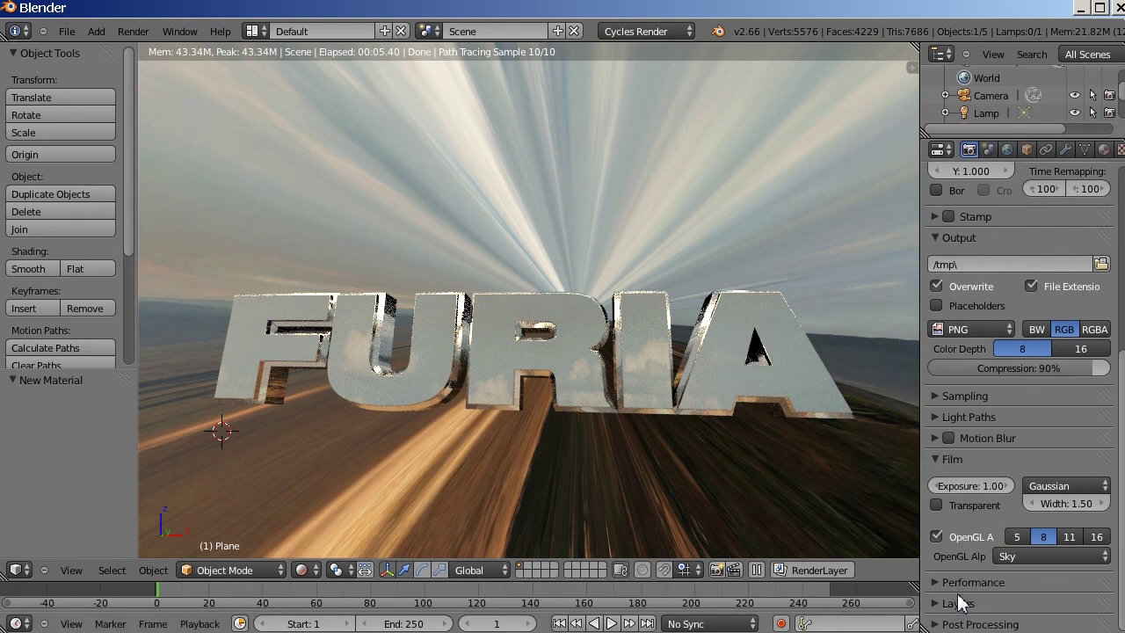
pyautogui.doubleClick(935, 455)
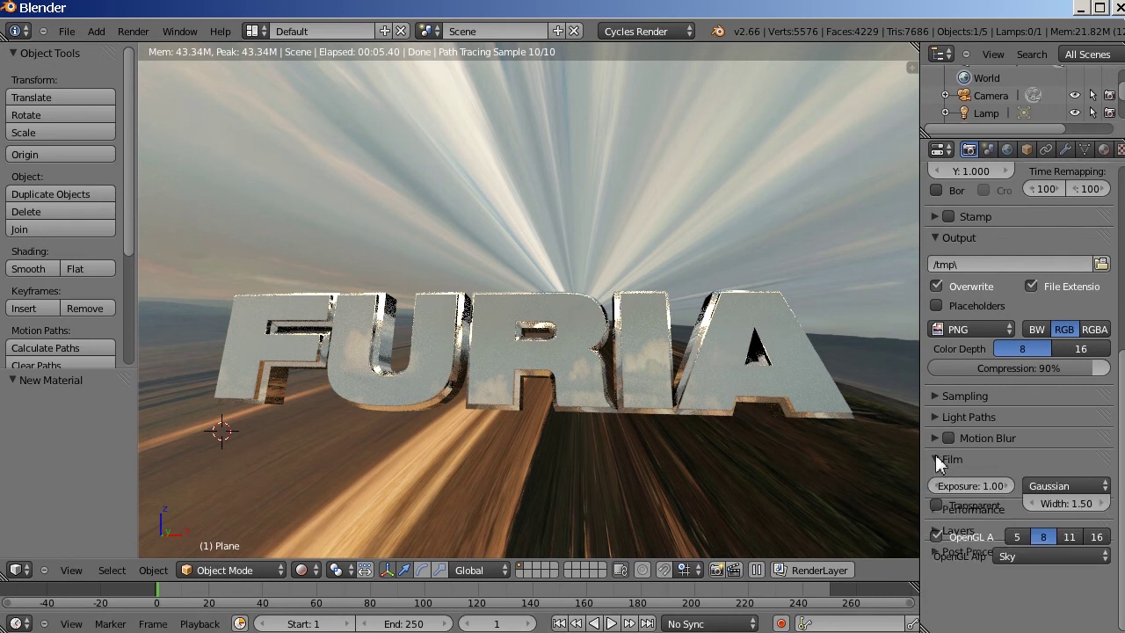
pyautogui.click(936, 505)
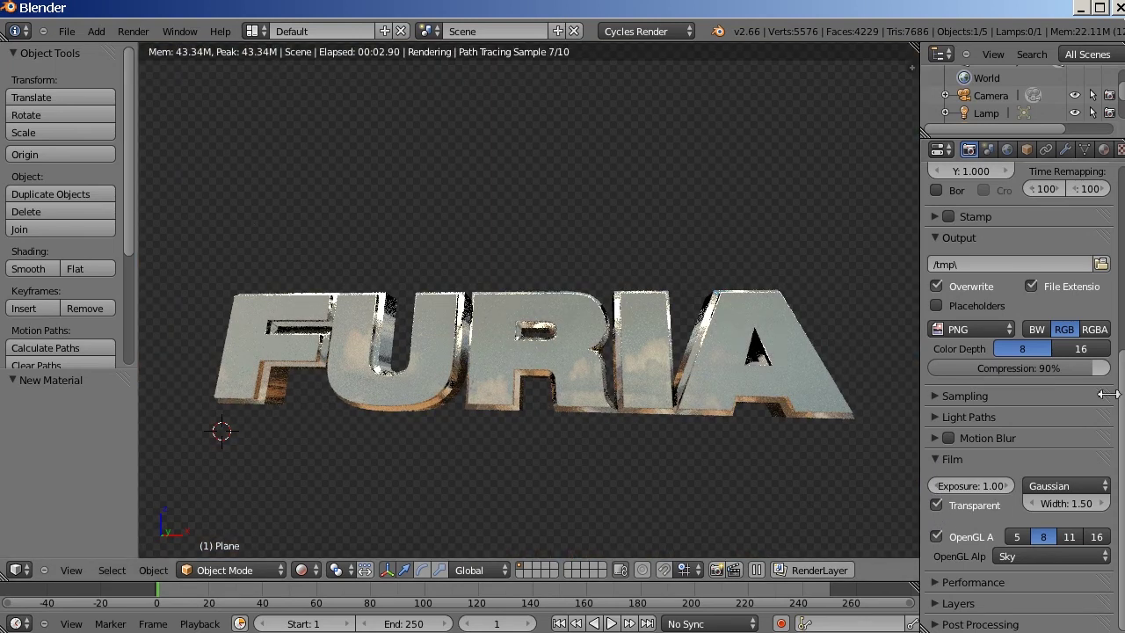
# Step: Set the render resolution scale to 100% and the end frame to 1
pyautogui.scroll(8, 1027, 398)
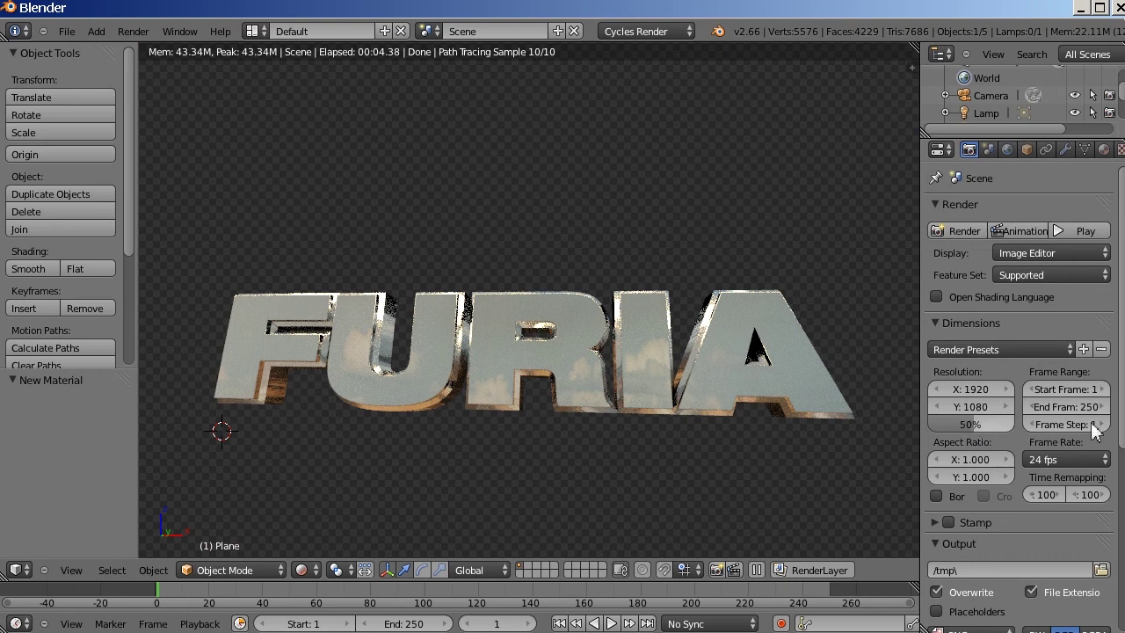
pyautogui.moveTo(968, 424); pyautogui.dragTo(1012, 423)
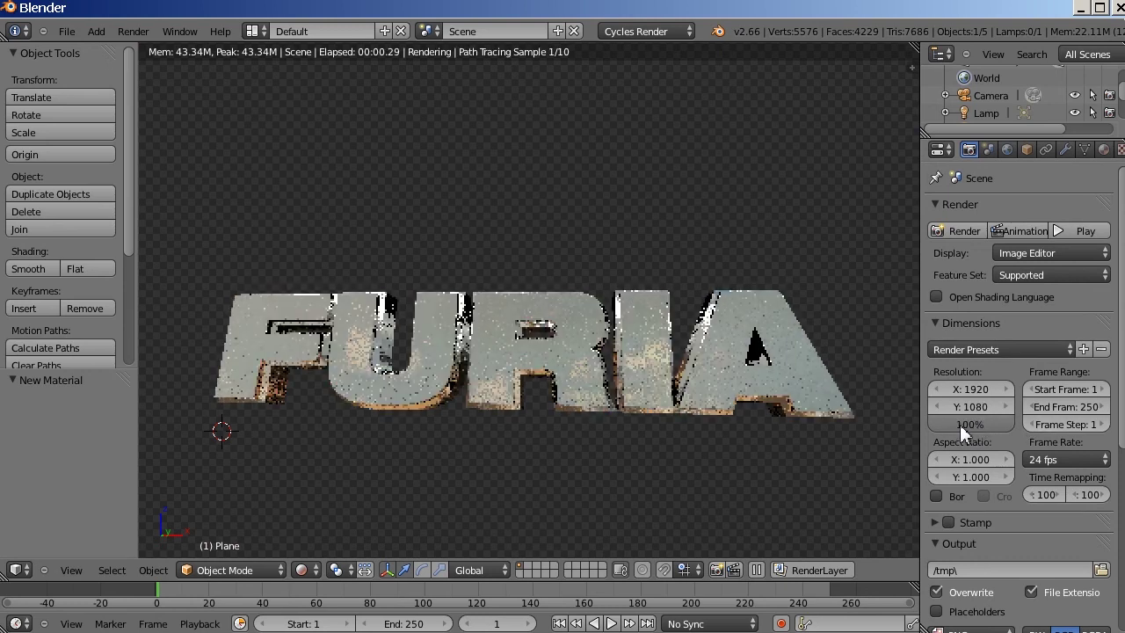
pyautogui.click(1077, 407)
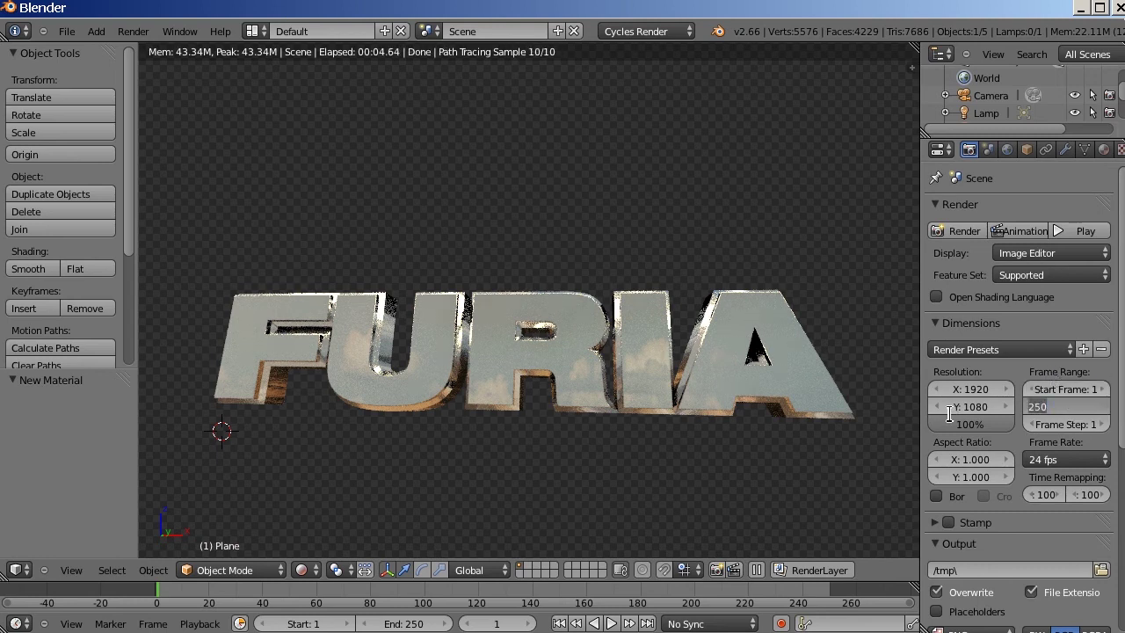
pyautogui.write('1')
pyautogui.press('Return')
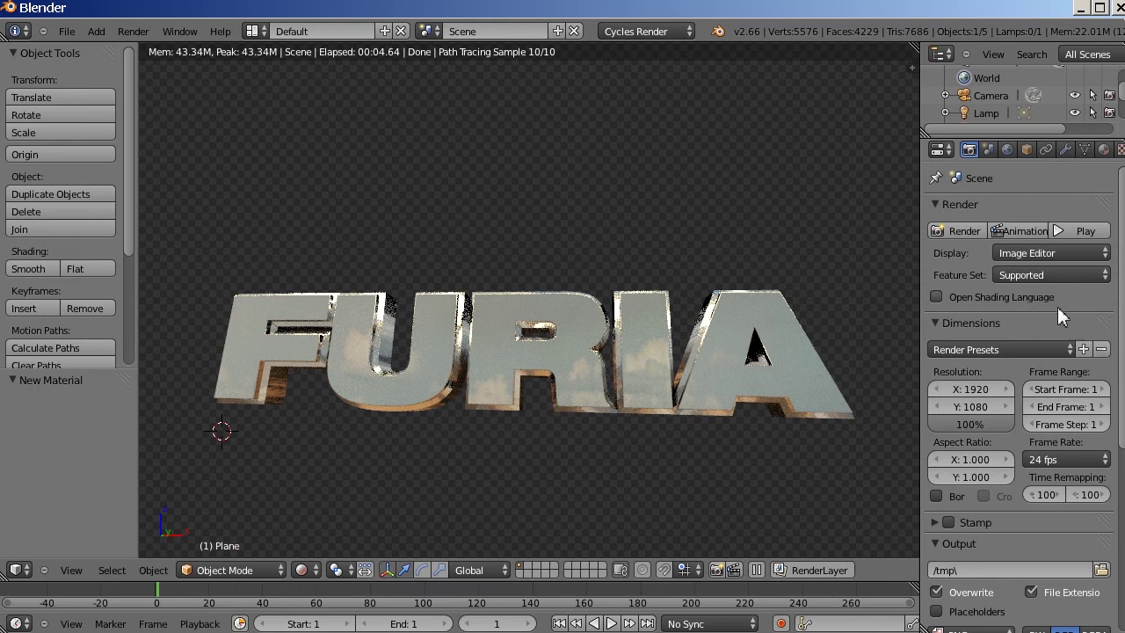
pyautogui.scroll(-4, 1059, 308)
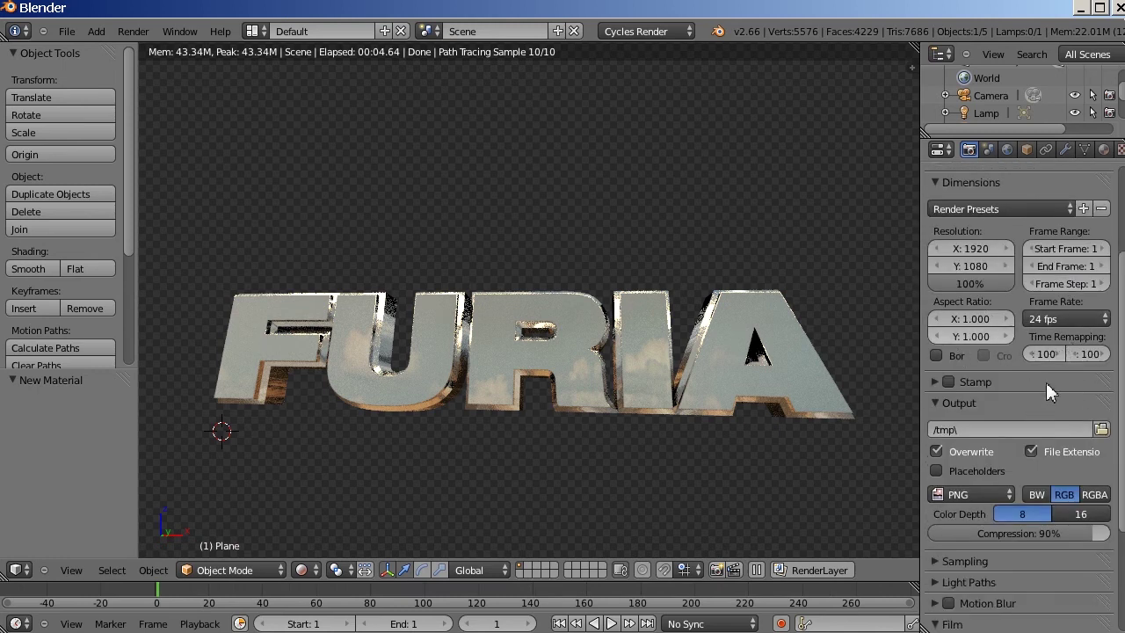
# Step: Set the render output folder to Documents and the PNG color mode to RGBA
pyautogui.scroll(-2, 1041, 378)
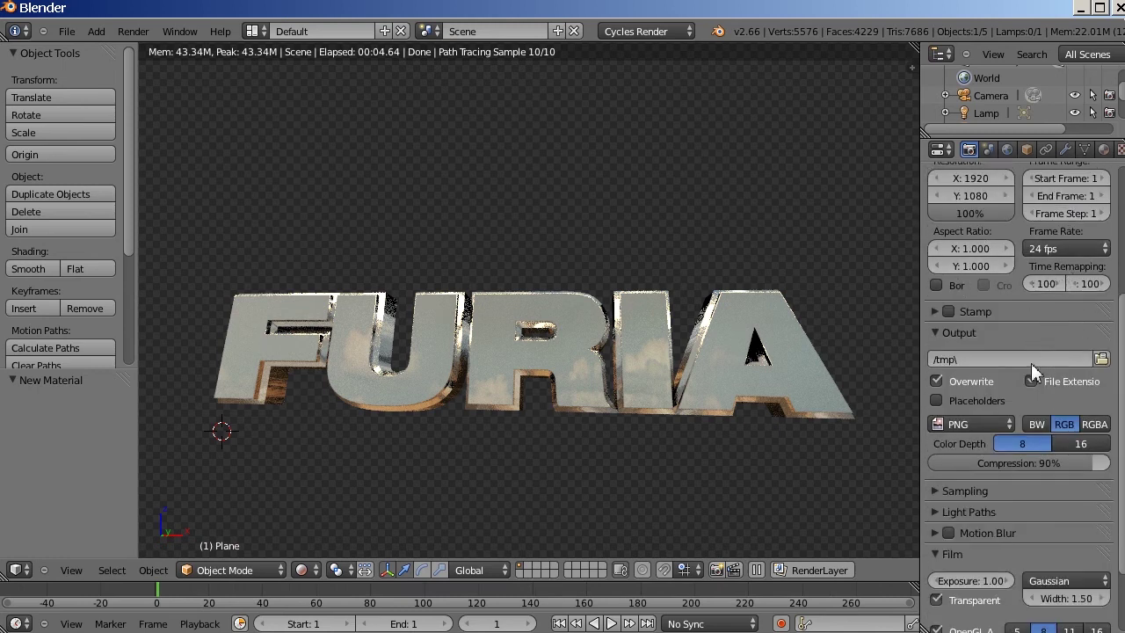
pyautogui.click(1100, 360)
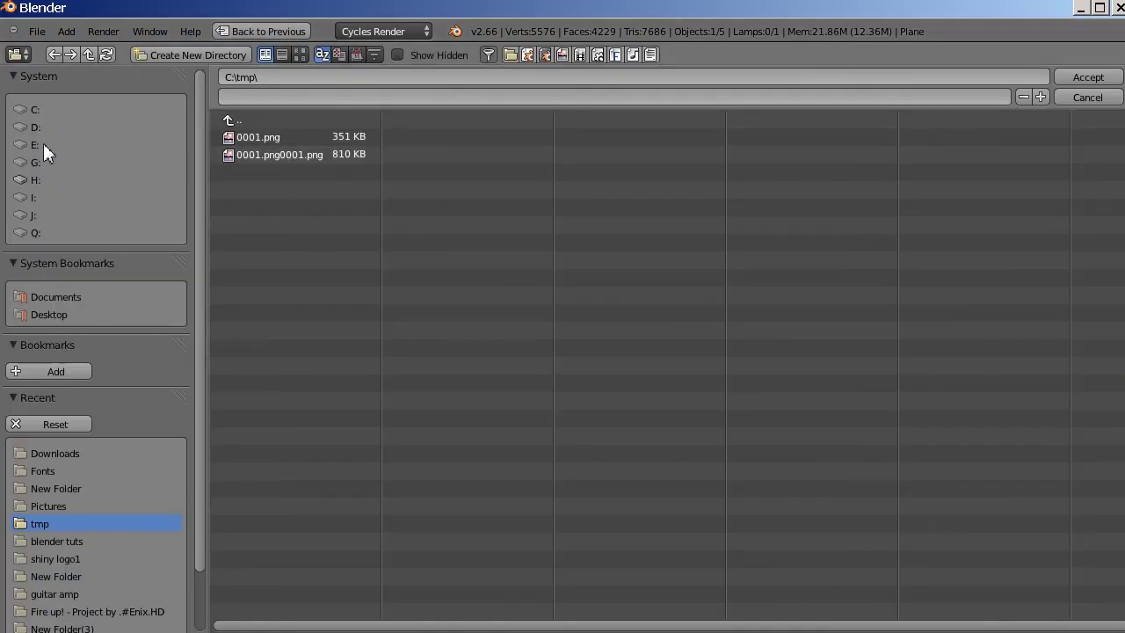
pyautogui.click(55, 297)
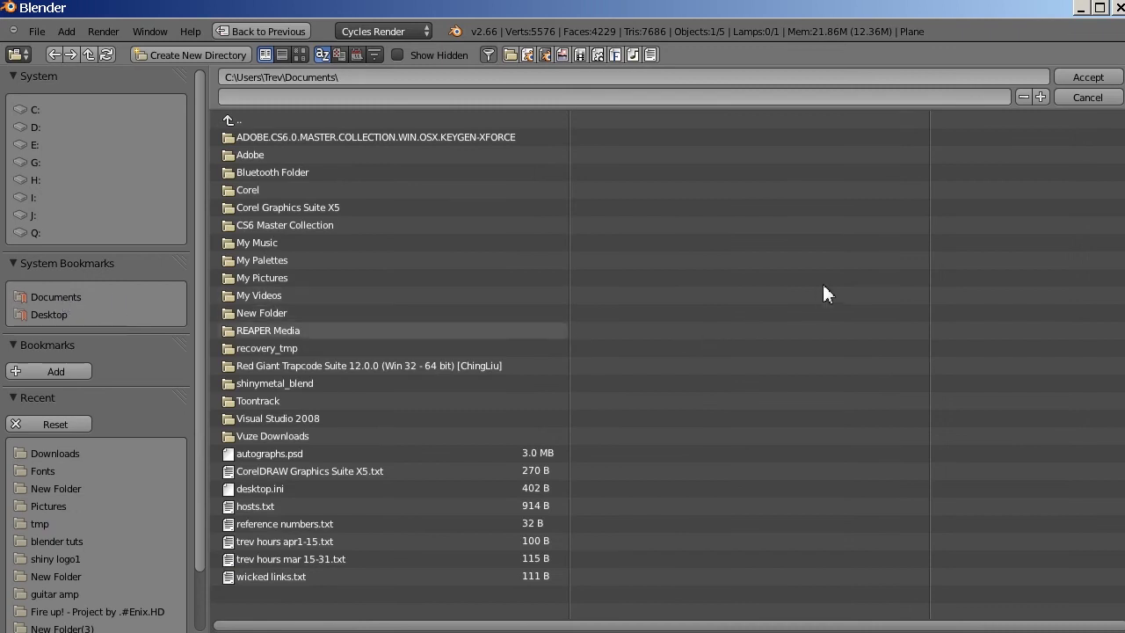
pyautogui.click(1088, 78)
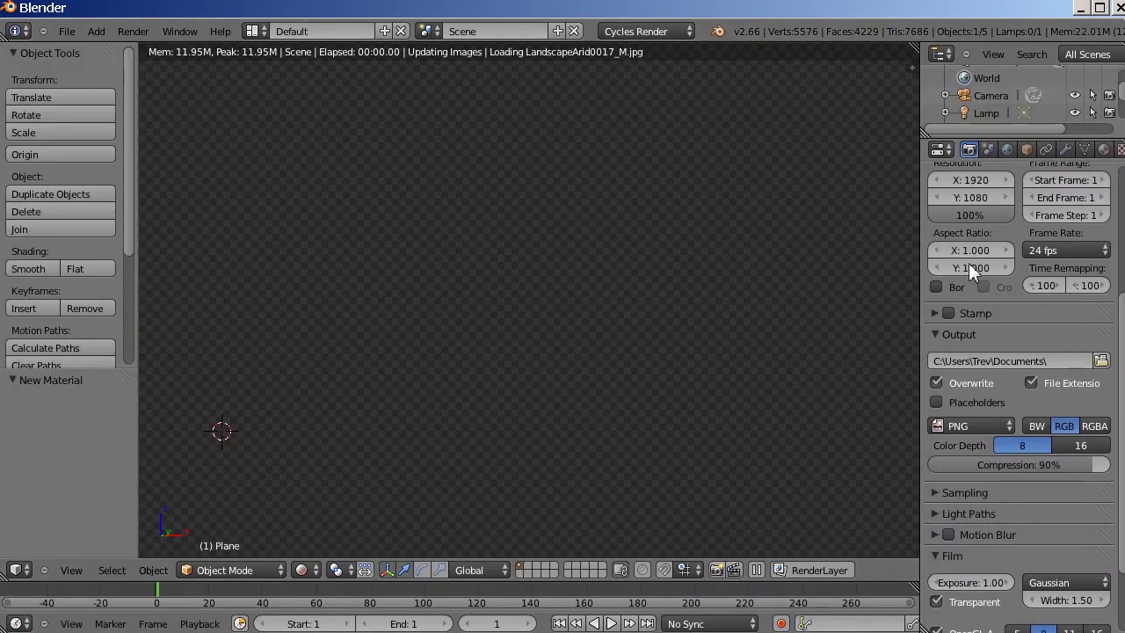
pyautogui.scroll(-3, 993, 316)
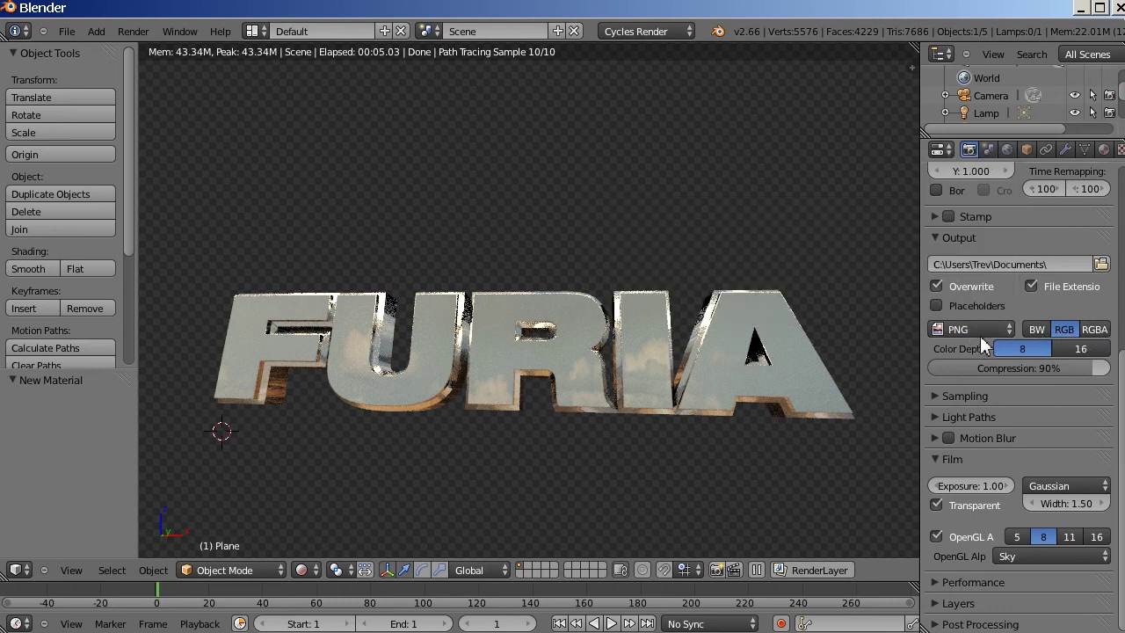
pyautogui.click(1093, 329)
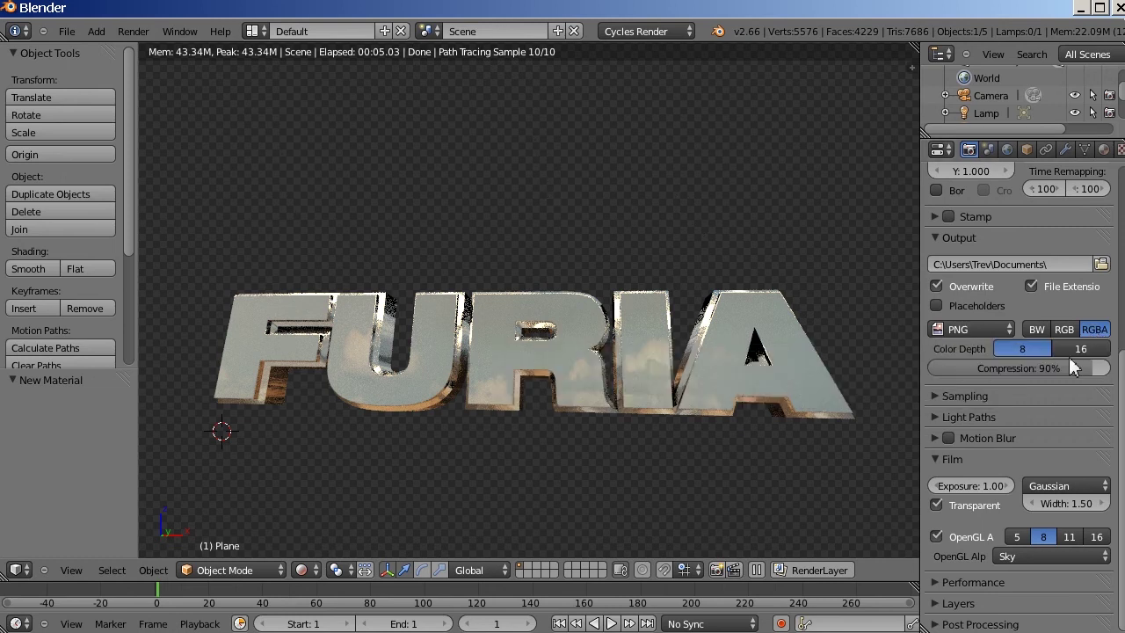
# Step: Set the render samples to 100 in the Sampling settings
pyautogui.click(933, 397)
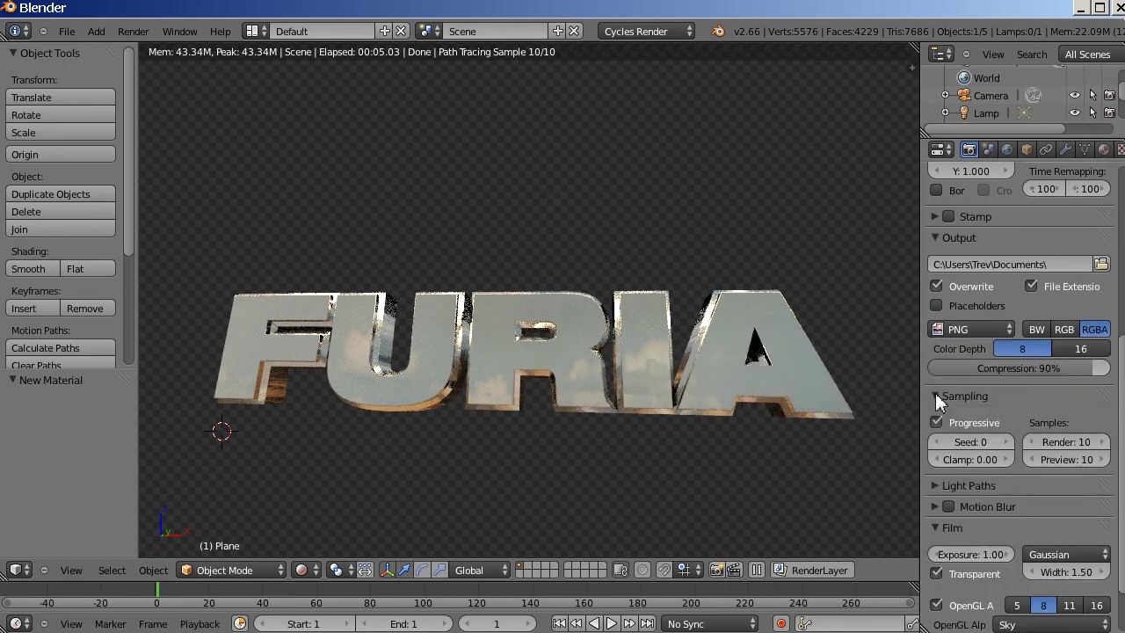
pyautogui.click(1061, 441)
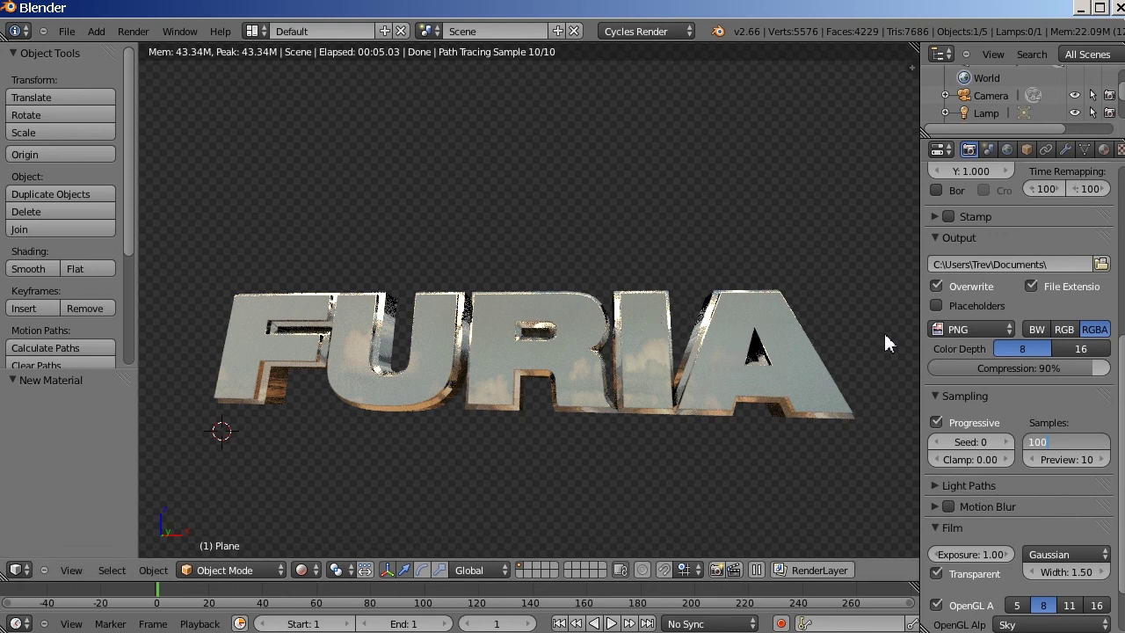
pyautogui.press('Return')
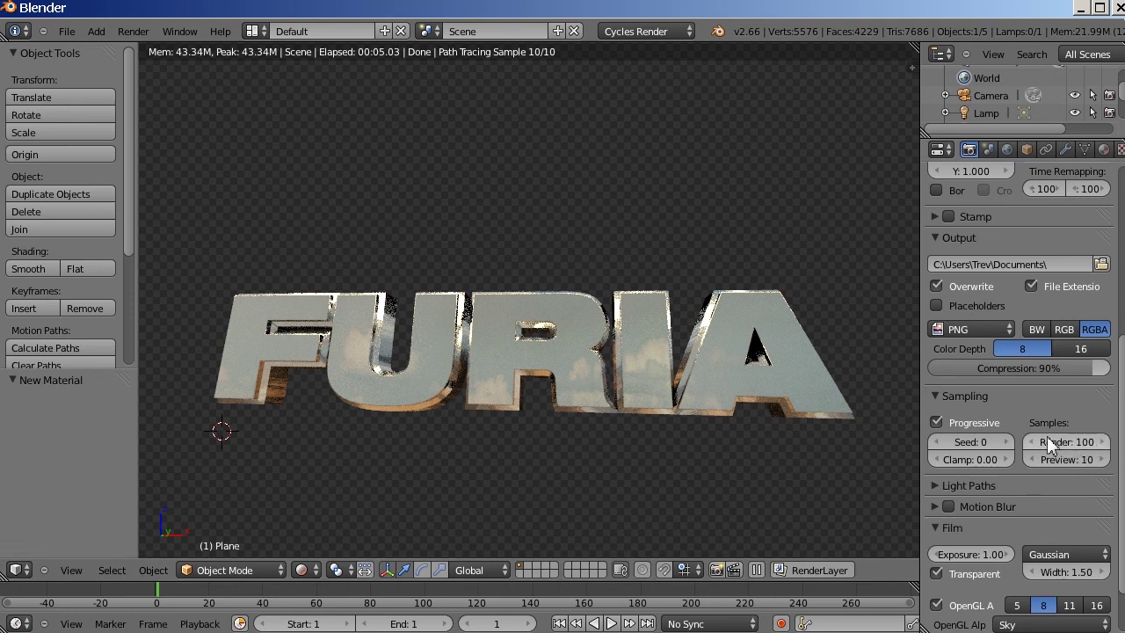
pyautogui.click(967, 397)
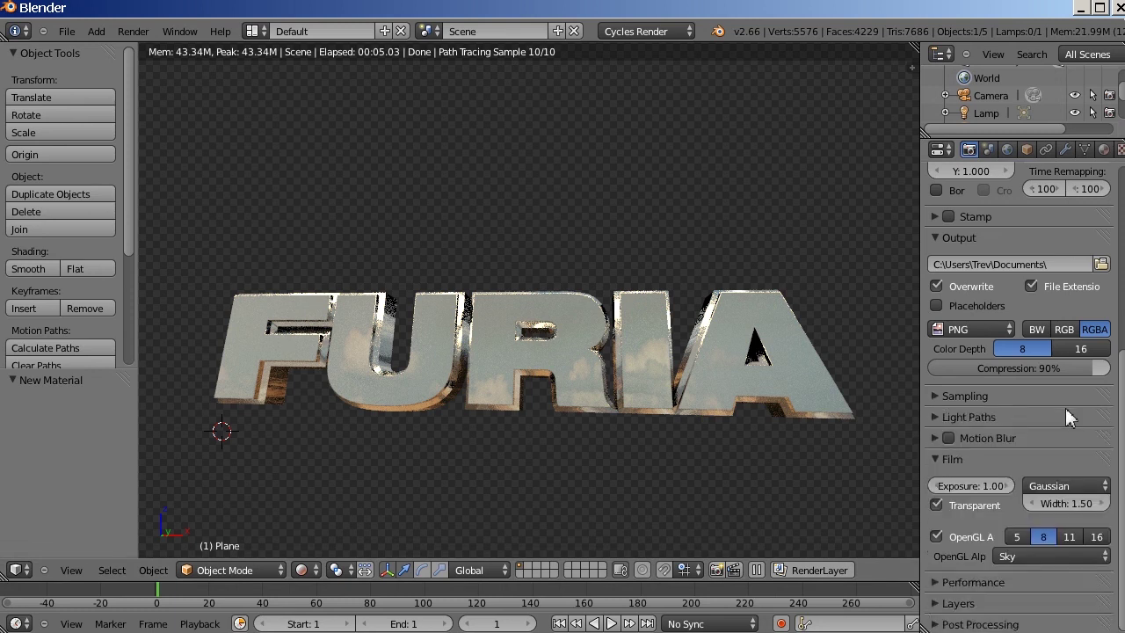
pyautogui.click(935, 416)
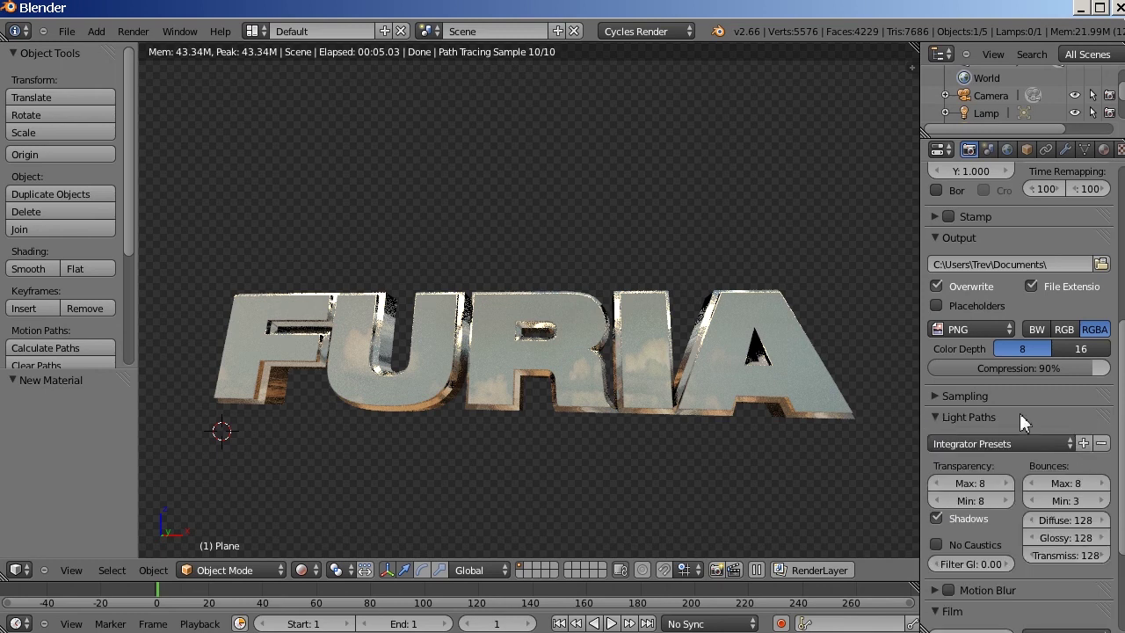
pyautogui.scroll(-2, 1055, 422)
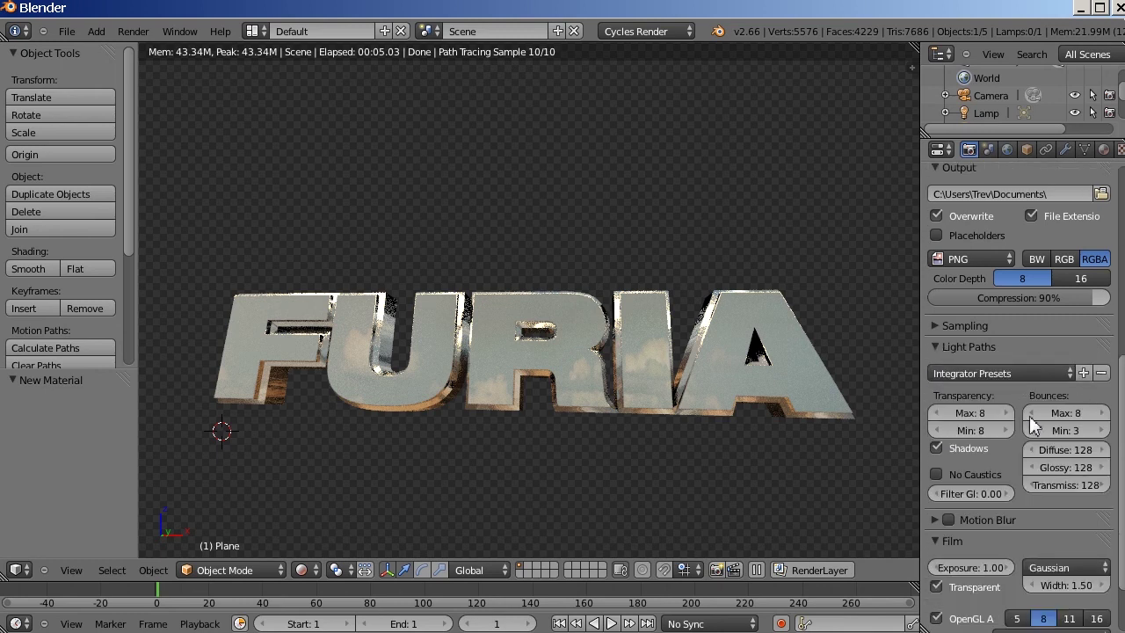
pyautogui.click(937, 348)
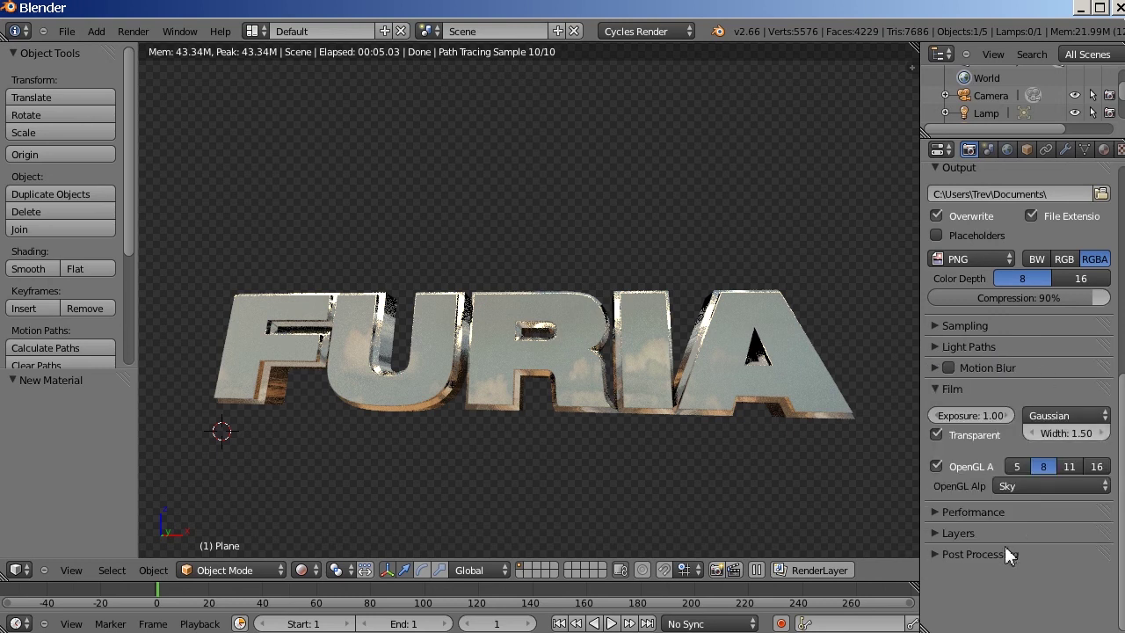
# Step: Render the one-frame animation and inspect the beveled metal letters of the result up close
pyautogui.scroll(3, 1020, 403)
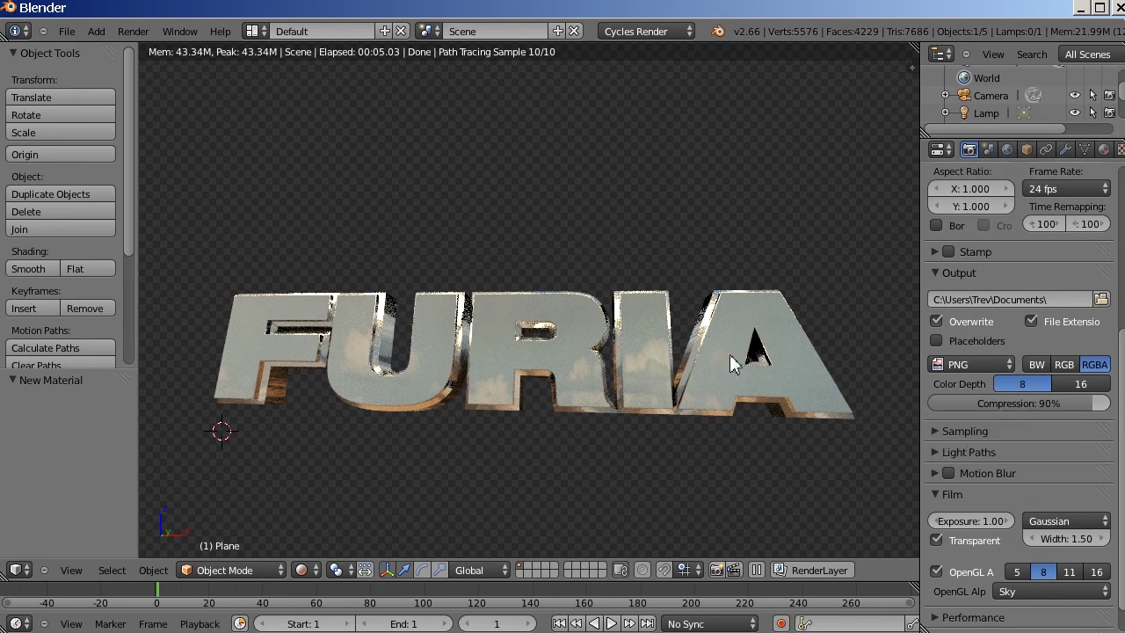
pyautogui.scroll(8, 1035, 289)
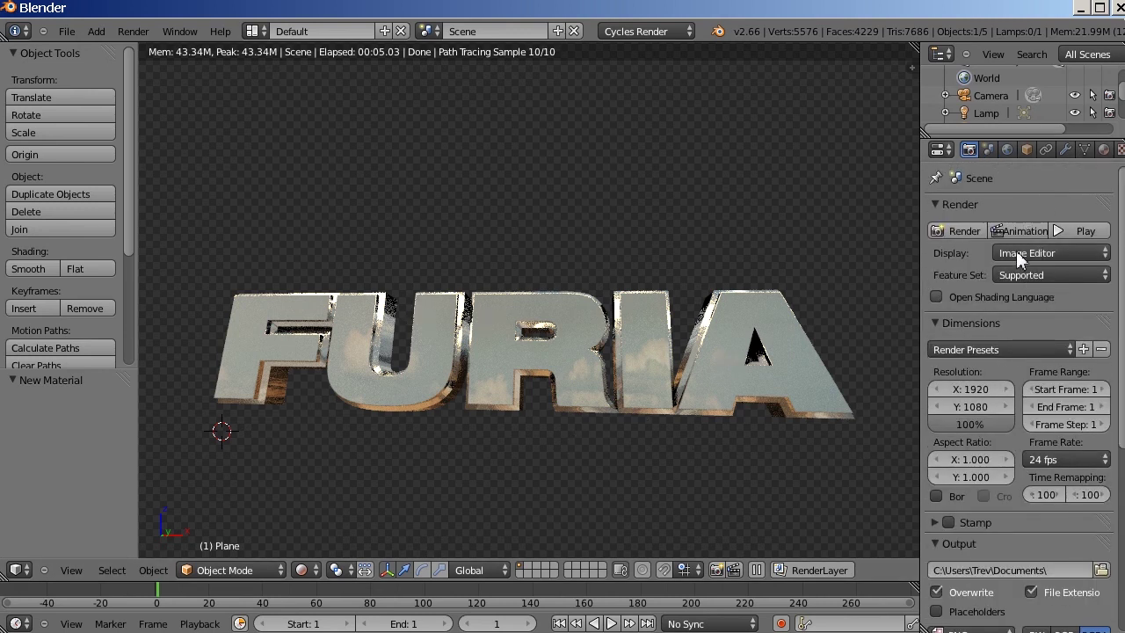
pyautogui.click(1021, 229)
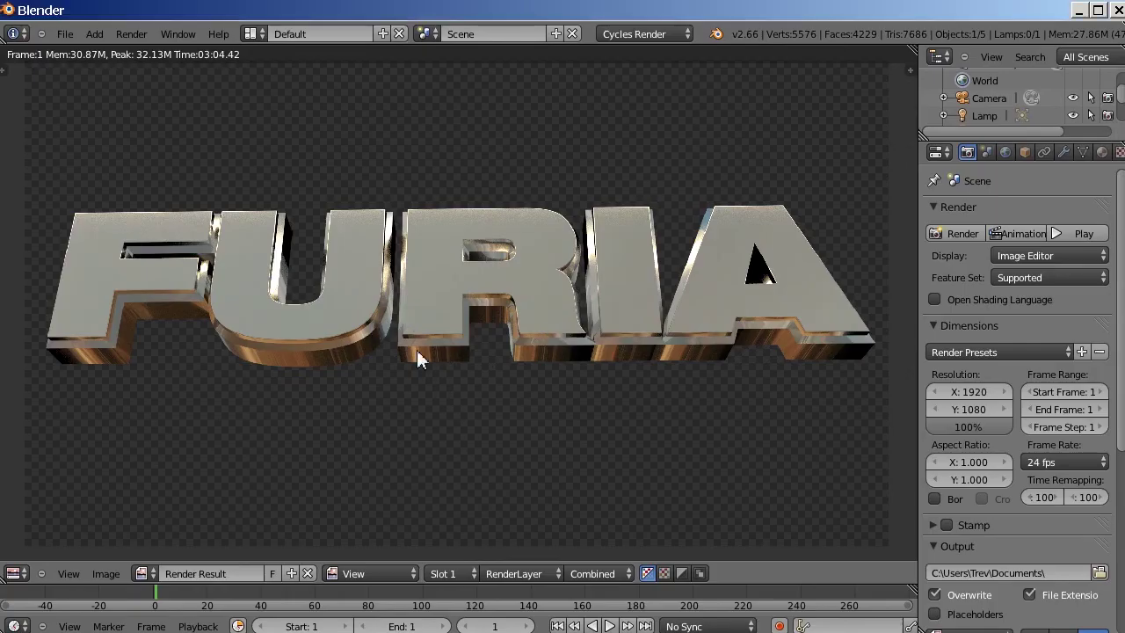
pyautogui.scroll(7, 416, 350)
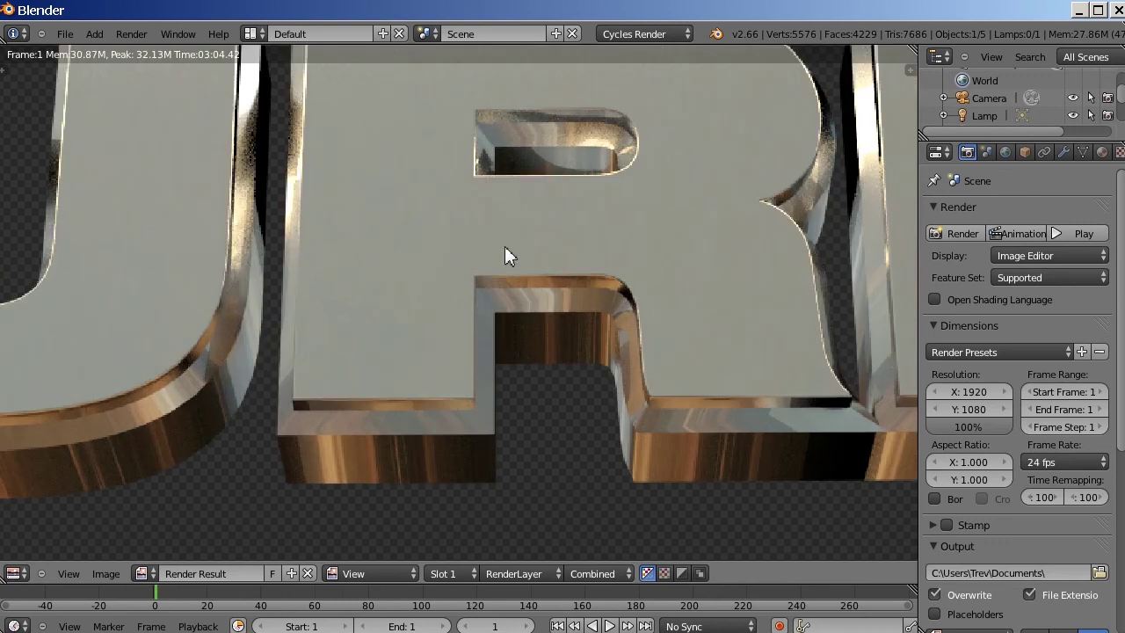
pyautogui.scroll(-3, 548, 356)
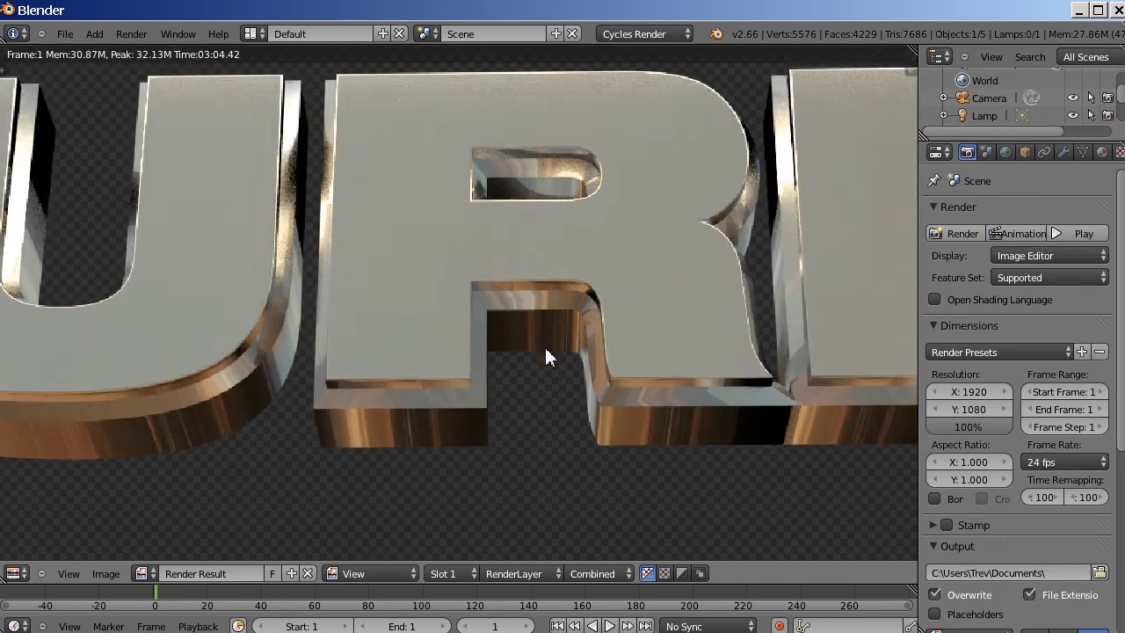